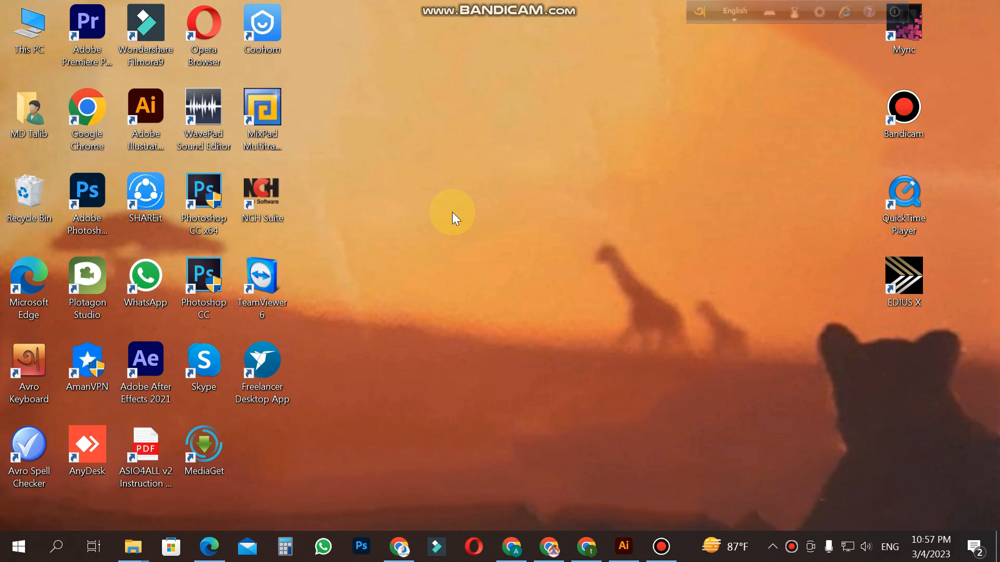
pyautogui.rightClick(452, 211)
pyautogui.click(486, 251)
pyautogui.rightClick(476, 240)
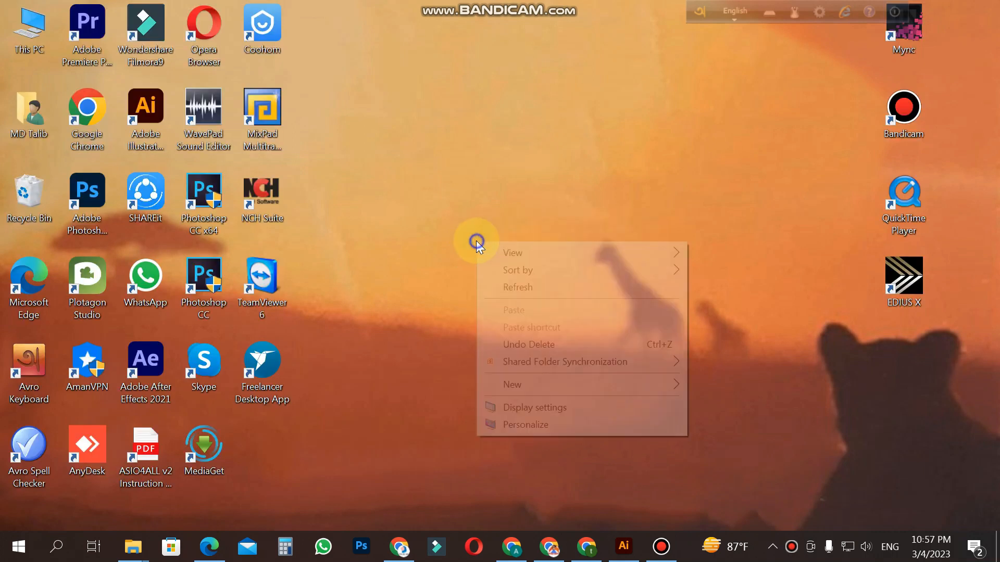
pyautogui.click(508, 283)
pyautogui.rightClick(466, 232)
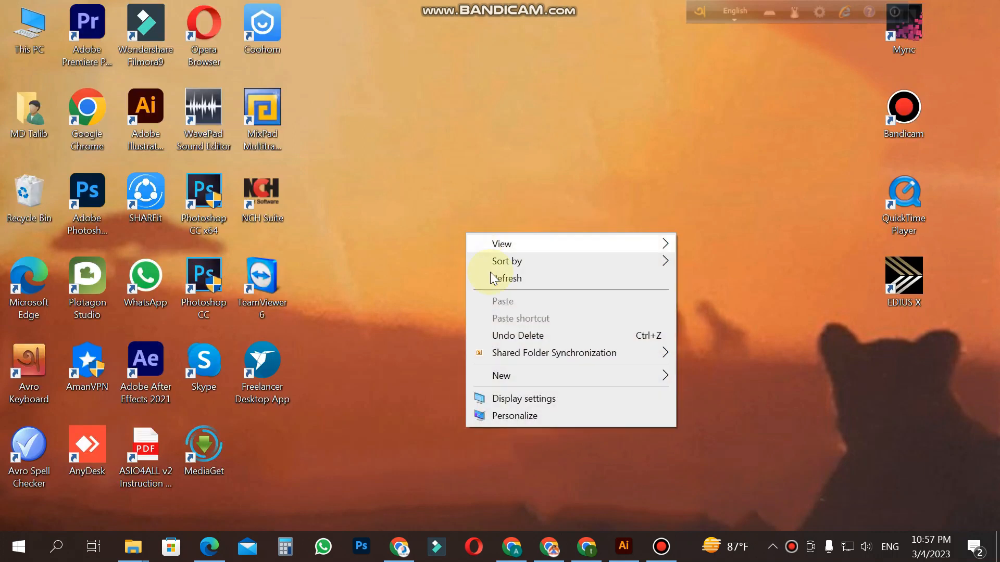
pyautogui.click(506, 282)
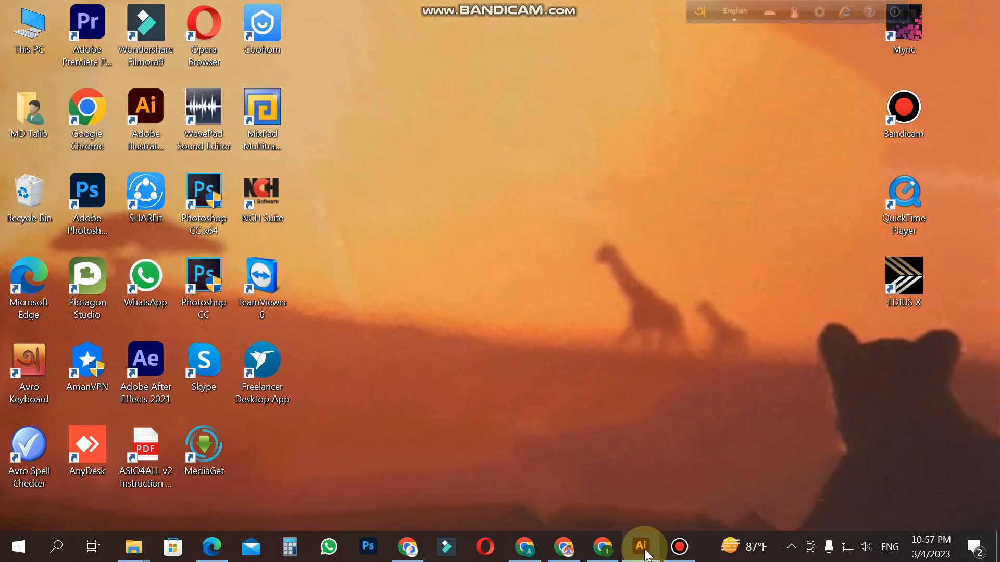
# Step: Switch to Adobe Illustrator and create a new portrait document from the A4 print preset
pyautogui.moveTo(644, 553)
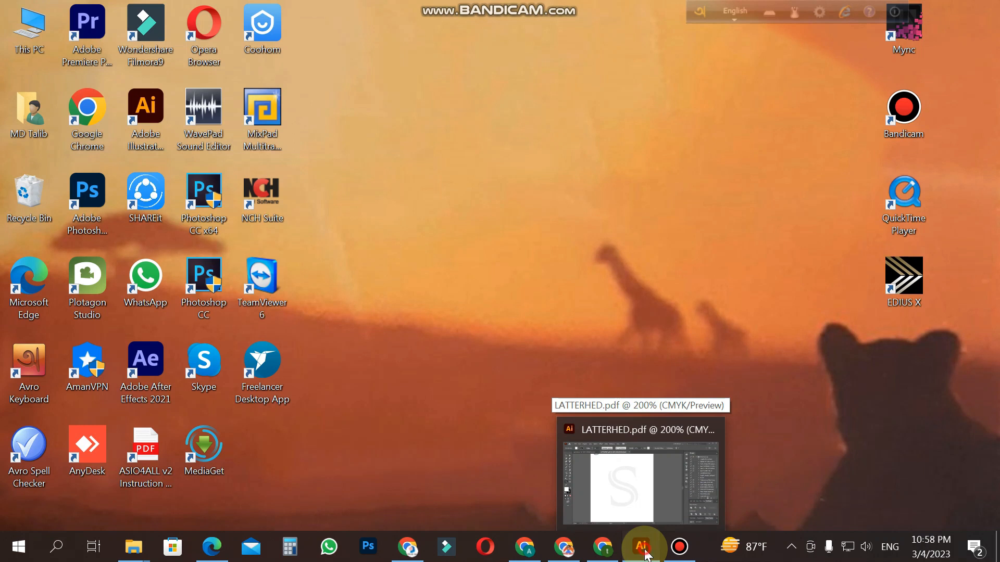
pyautogui.click(644, 552)
pyautogui.click(76, 15)
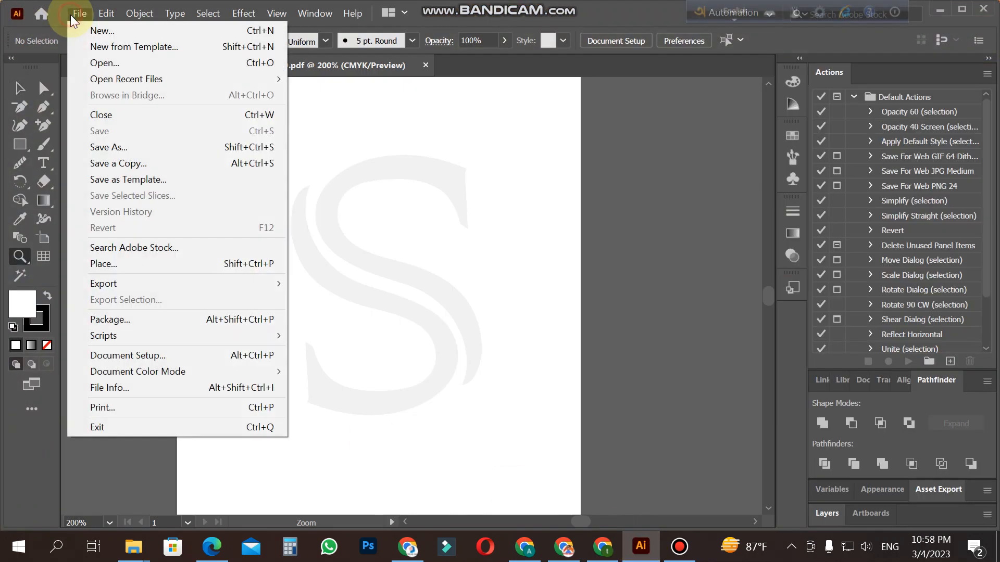
pyautogui.click(106, 31)
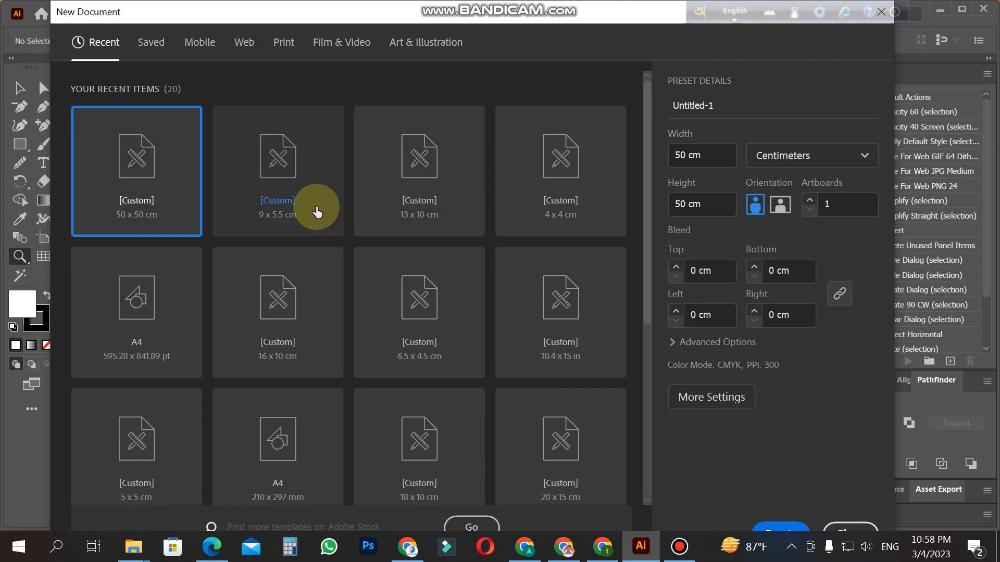
pyautogui.click(283, 48)
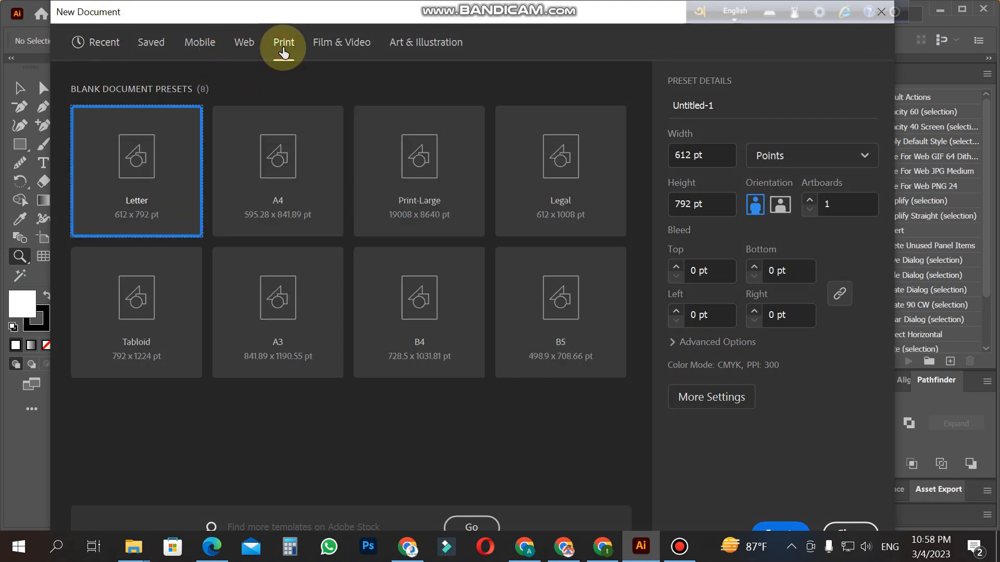
pyautogui.click(293, 158)
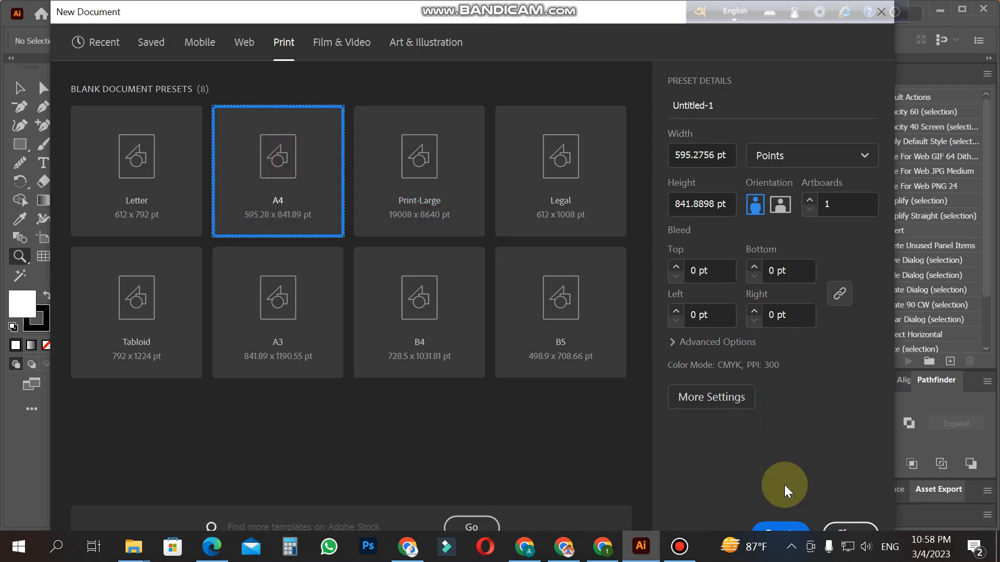
pyautogui.moveTo(539, 14); pyautogui.dragTo(529, 14)
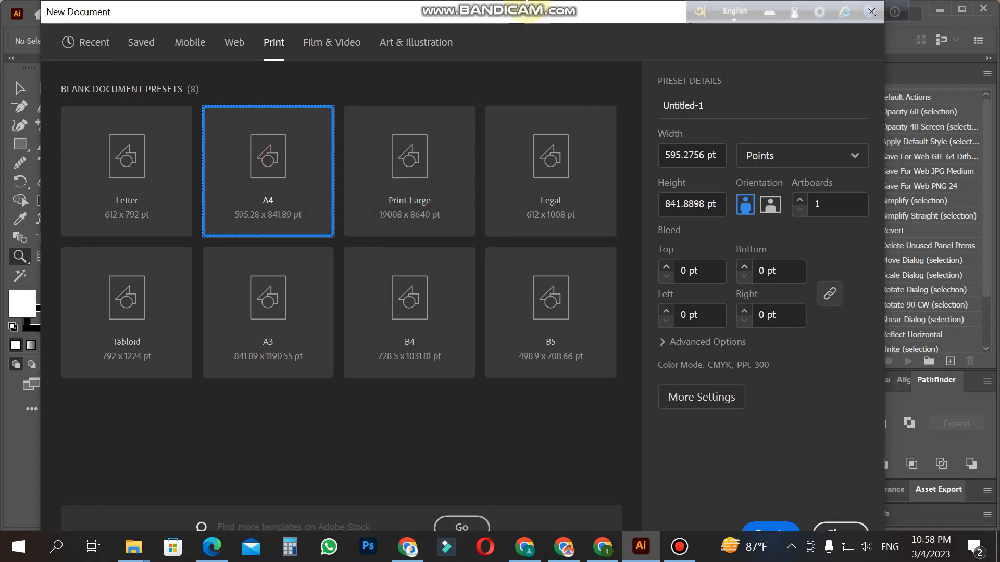
pyautogui.click(770, 532)
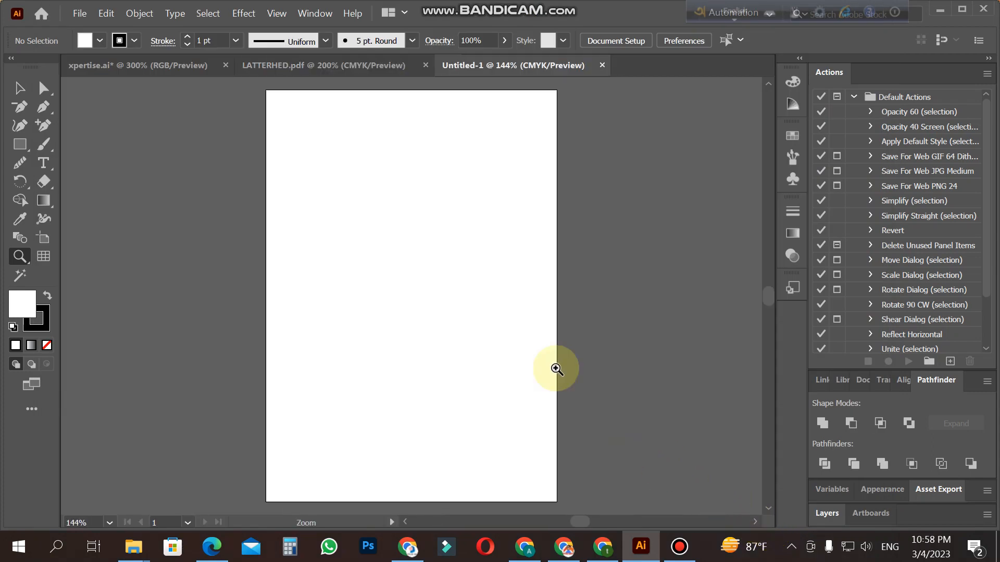
pyautogui.scroll(1, 326, 292)
pyautogui.scroll(-1, 326, 292)
pyautogui.scroll(1, 326, 291)
pyautogui.scroll(-1, 325, 291)
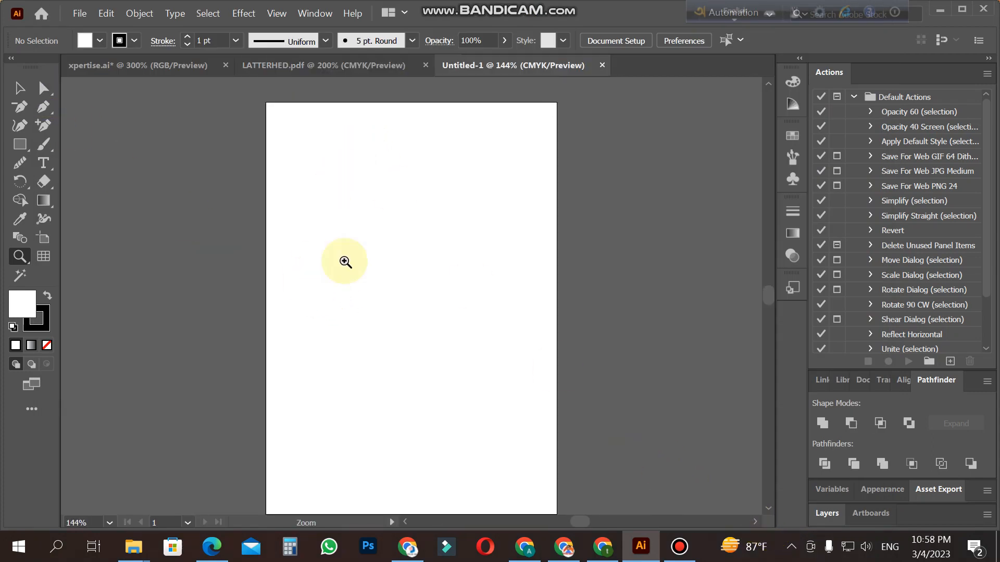
pyautogui.scroll(-1, 346, 261)
pyautogui.scroll(1, 347, 258)
pyautogui.click(19, 89)
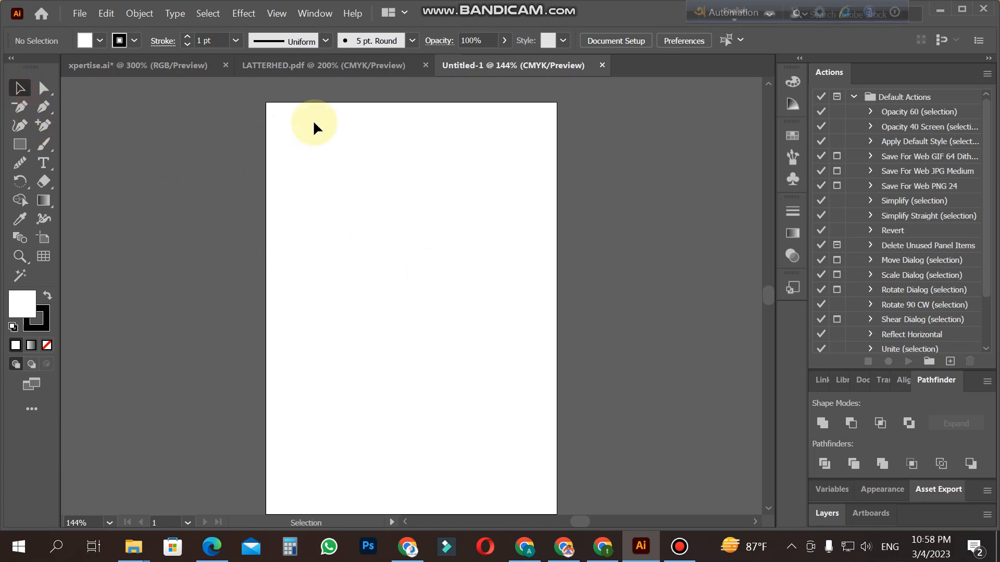
pyautogui.scroll(-2, 488, 391)
pyautogui.scroll(1, 488, 392)
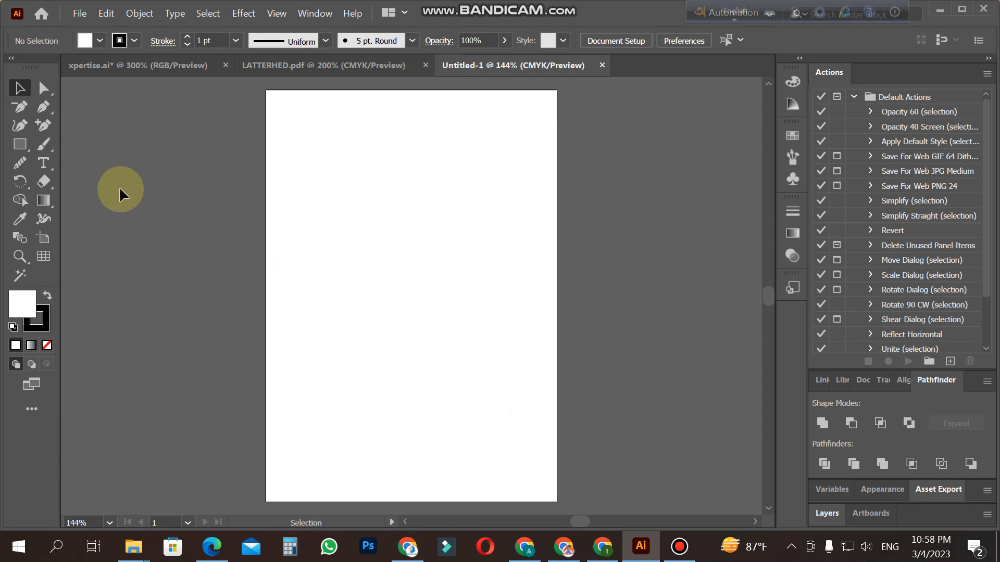
# Step: Draw a rectangle covering the entire A4 artboard from corner to corner and deselect it
pyautogui.click(20, 144)
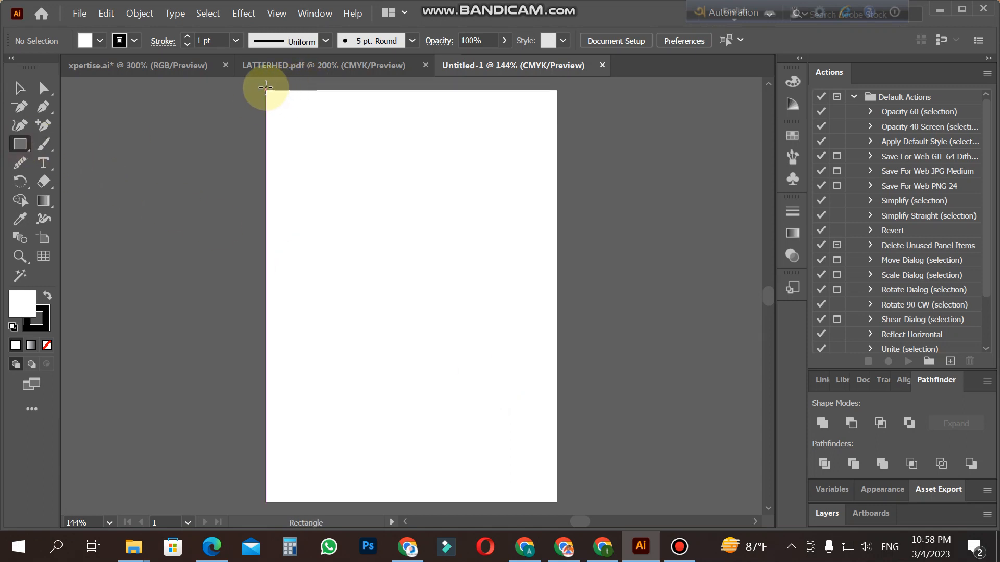
pyautogui.moveTo(265, 88); pyautogui.dragTo(554, 505)
pyautogui.click(20, 88)
pyautogui.click(131, 144)
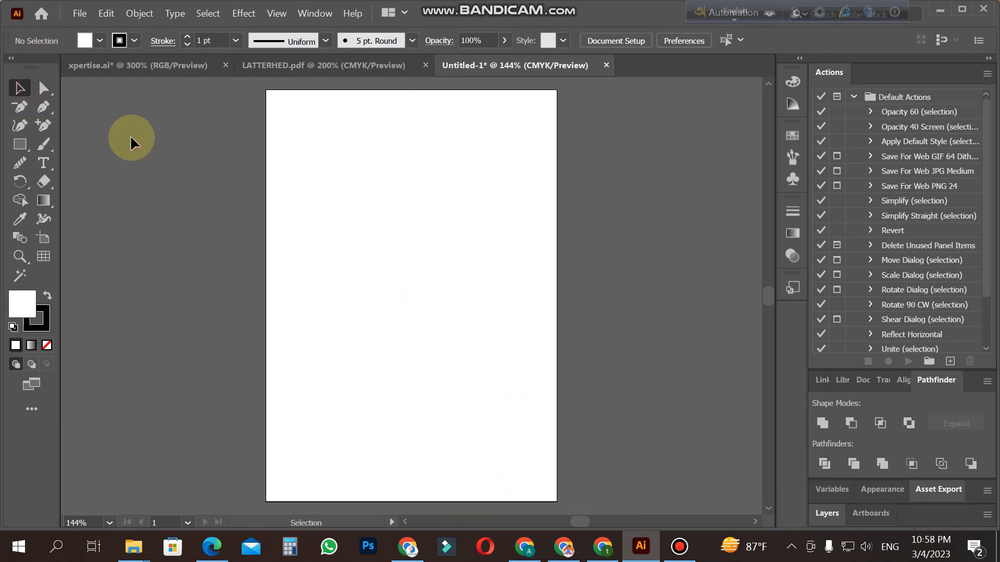
# Step: Fill the full-page rectangle with a very light bluish white and lock it as the background
pyautogui.click(330, 212)
pyautogui.doubleClick(35, 300)
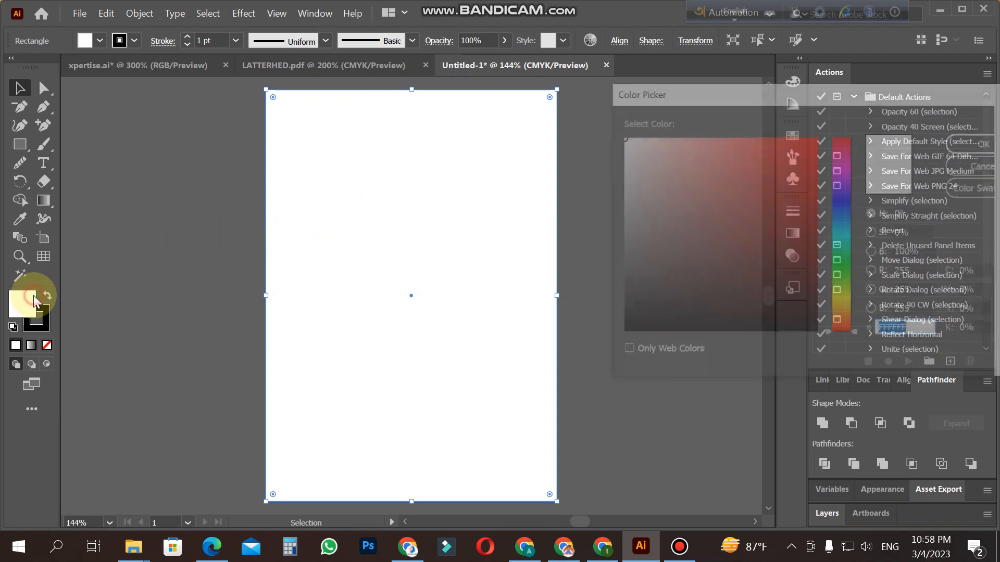
pyautogui.moveTo(627, 137); pyautogui.dragTo(614, 143)
pyautogui.click(968, 142)
pyautogui.click(720, 205)
pyautogui.click(432, 233)
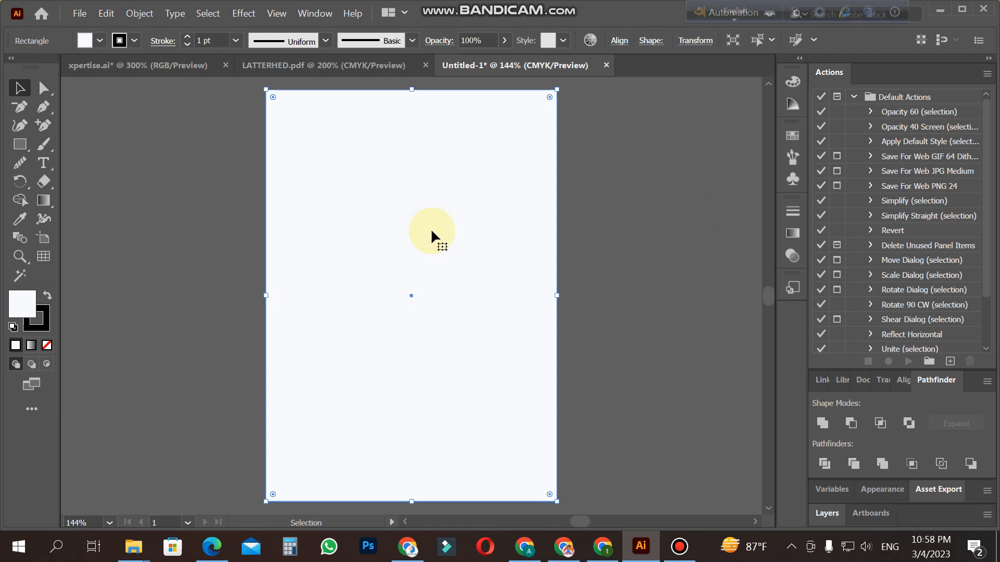
pyautogui.hotkey('ctrl', 'shift', 'a')
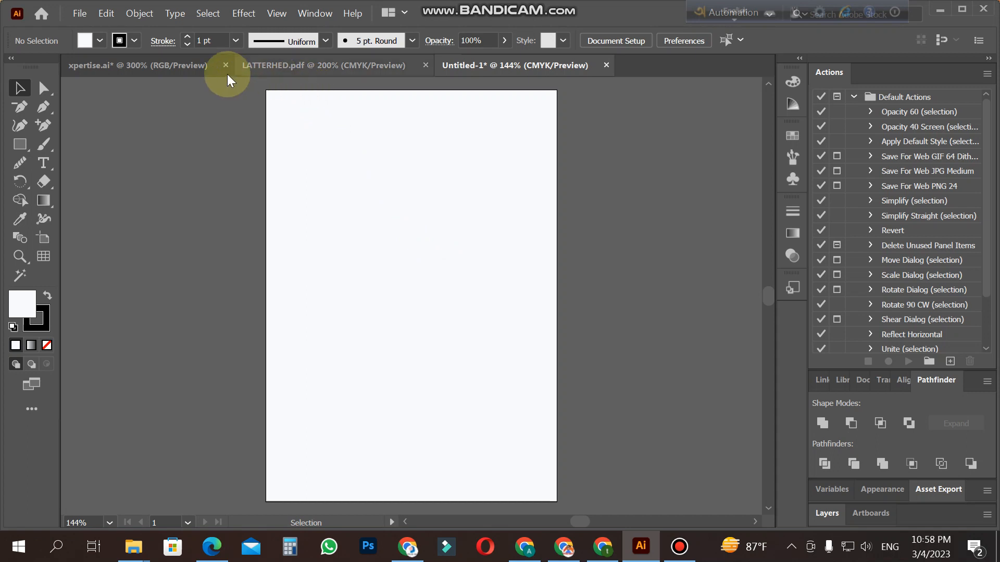
# Step: Draw a second rectangle covering the entire artboard on top of the background
pyautogui.scroll(3, 388, 255)
pyautogui.scroll(-2, 392, 256)
pyautogui.click(20, 144)
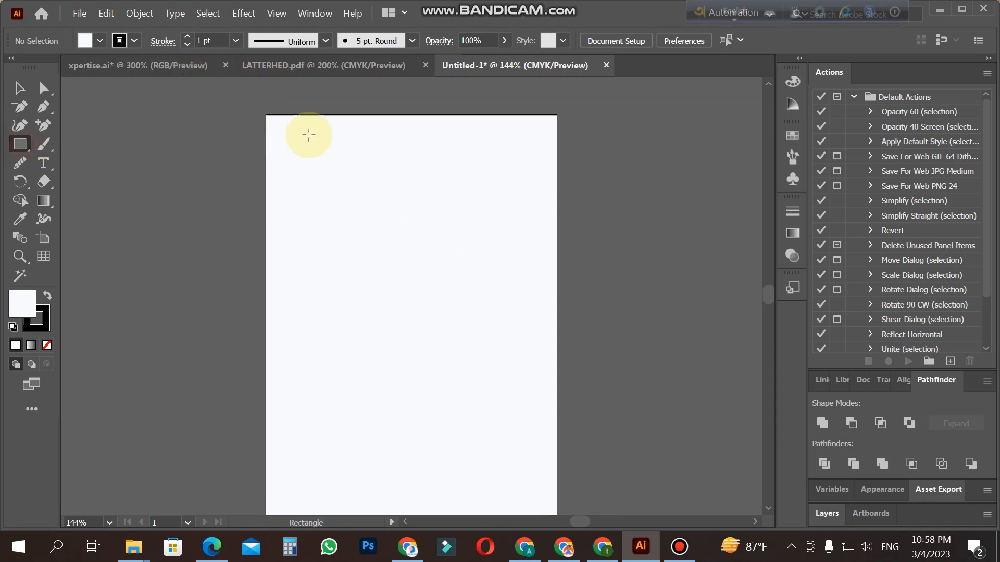
pyautogui.moveTo(266, 116); pyautogui.dragTo(556, 444)
pyautogui.scroll(4, 550, 444)
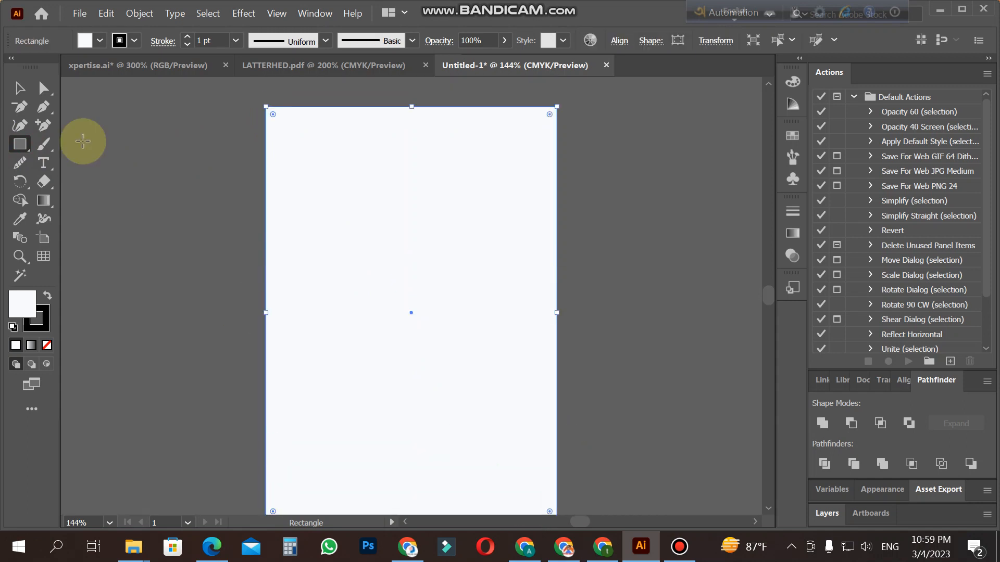
pyautogui.click(20, 88)
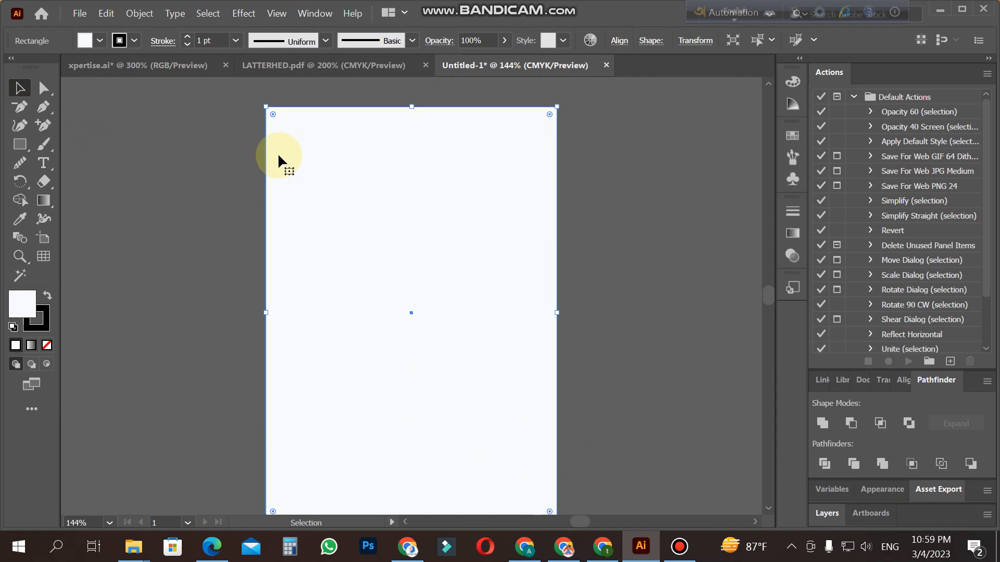
# Step: Create an inset copy of the second rectangle with Offset Path, using a negative offset and miter joins, as the page margin
pyautogui.click(146, 12)
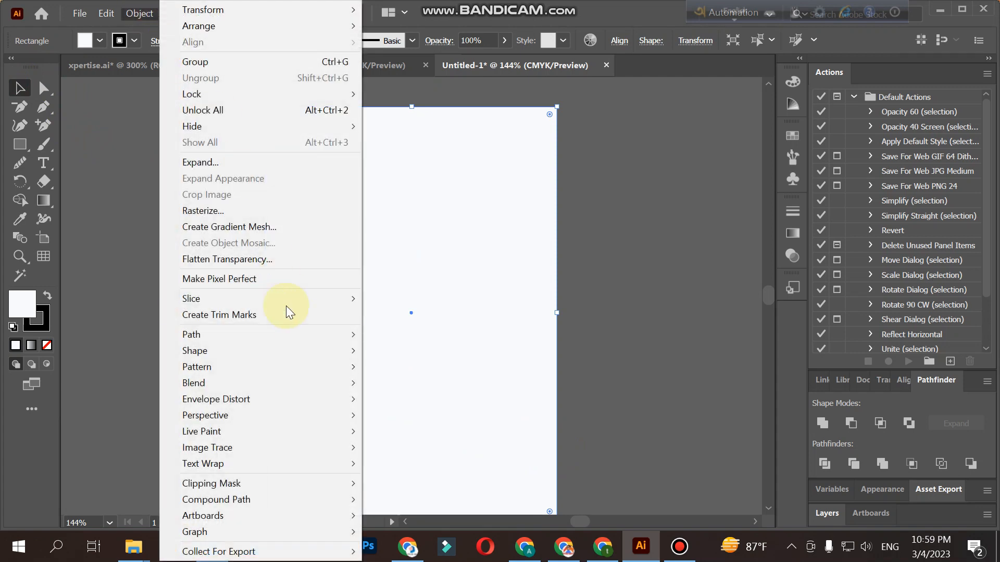
pyautogui.moveTo(288, 344)
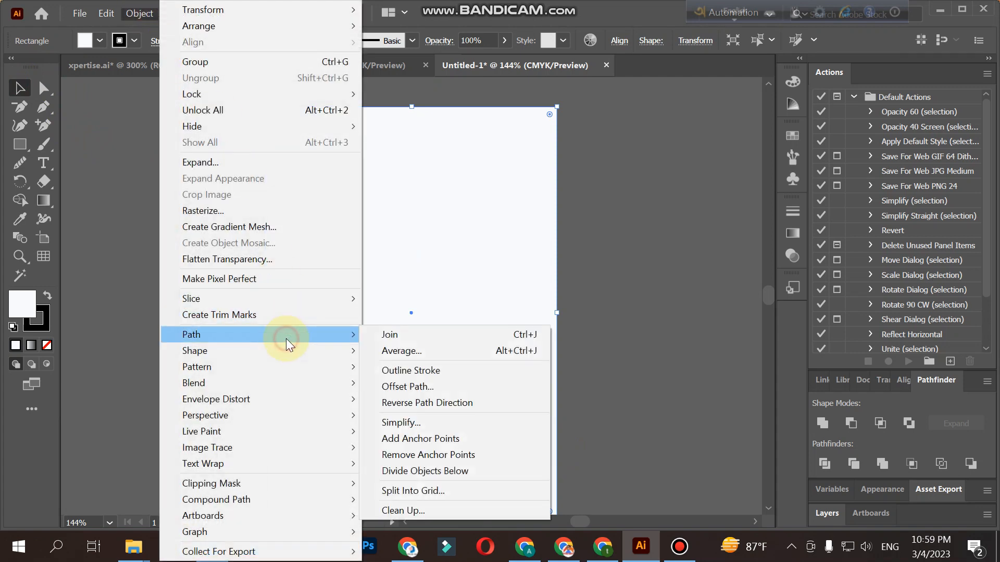
pyautogui.click(446, 385)
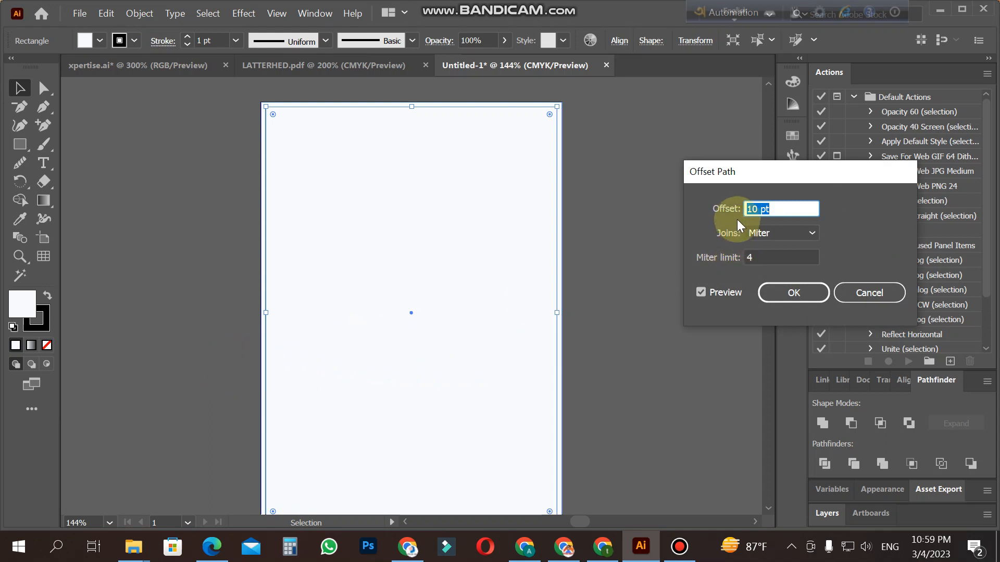
pyautogui.moveTo(748, 209); pyautogui.dragTo(797, 224)
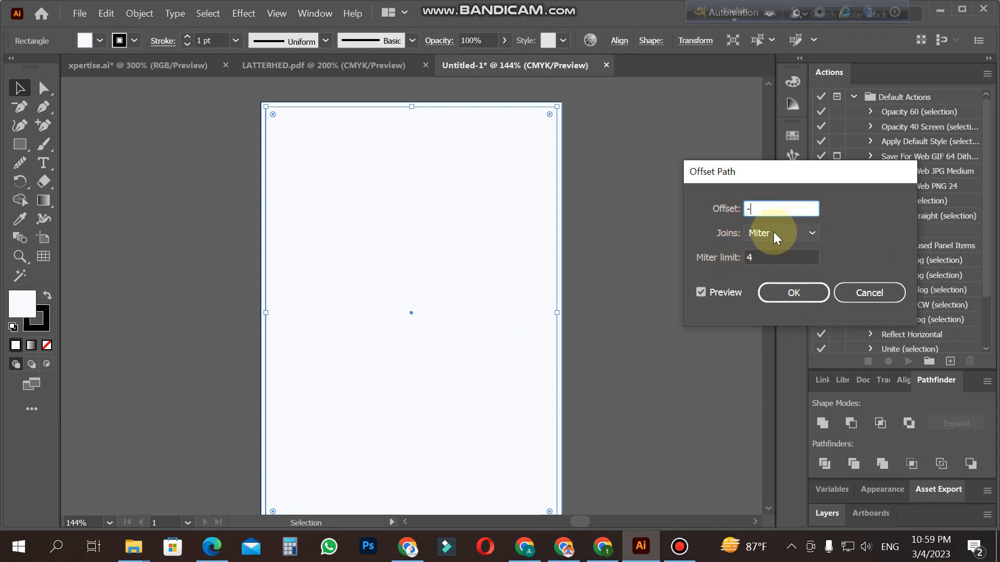
pyautogui.write('-')
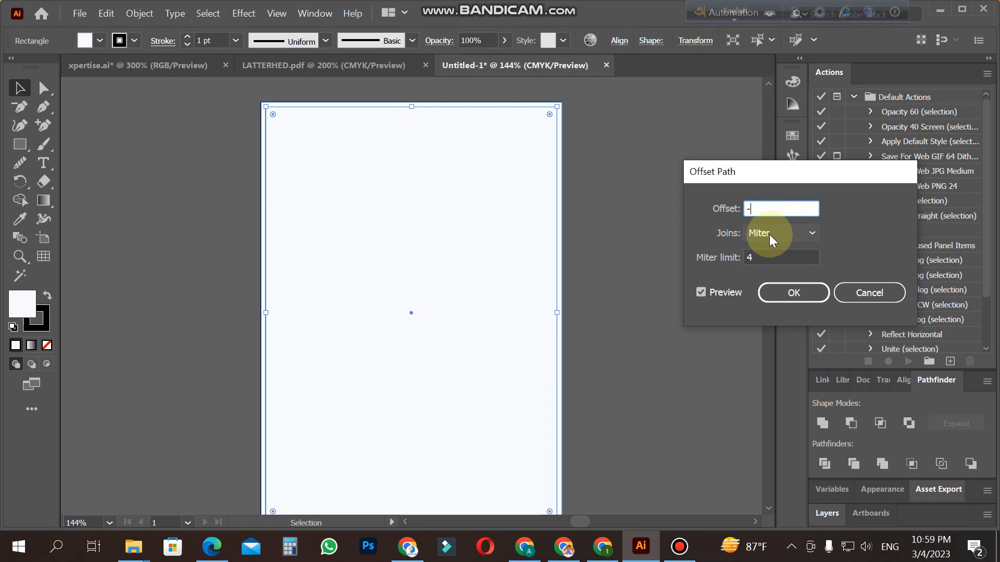
pyautogui.write('15')
pyautogui.click(701, 292)
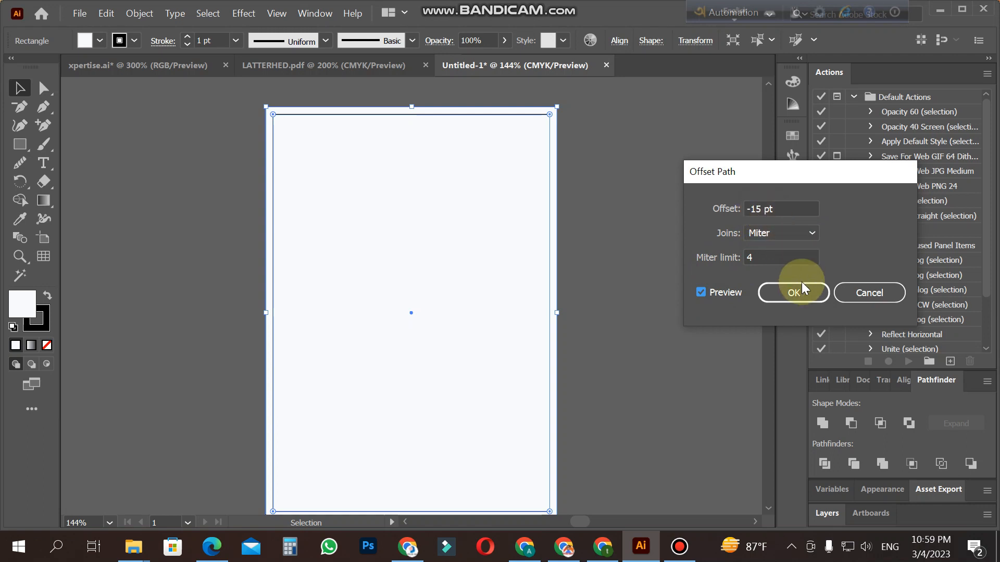
pyautogui.moveTo(753, 209); pyautogui.dragTo(794, 222)
pyautogui.write('-25')
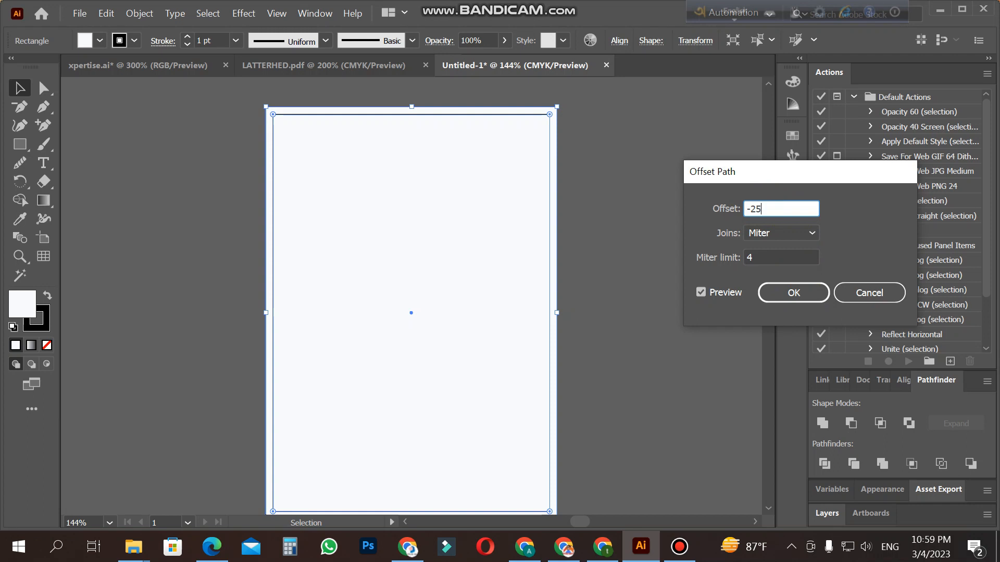
pyautogui.doubleClick(701, 292)
pyautogui.click(781, 295)
pyautogui.click(675, 285)
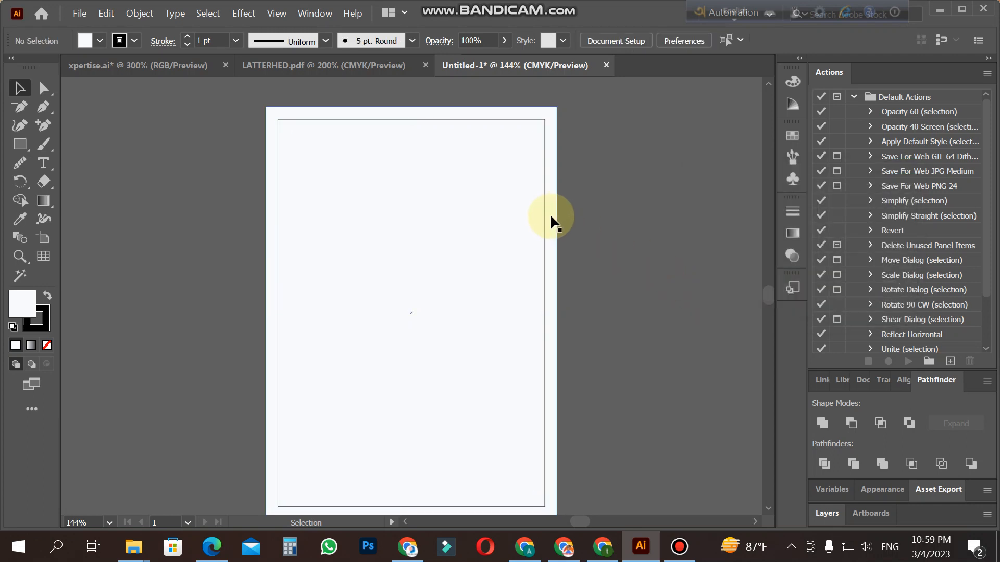
# Step: Convert the inset margin rectangle into guides and lock the guides
pyautogui.rightClick(545, 216)
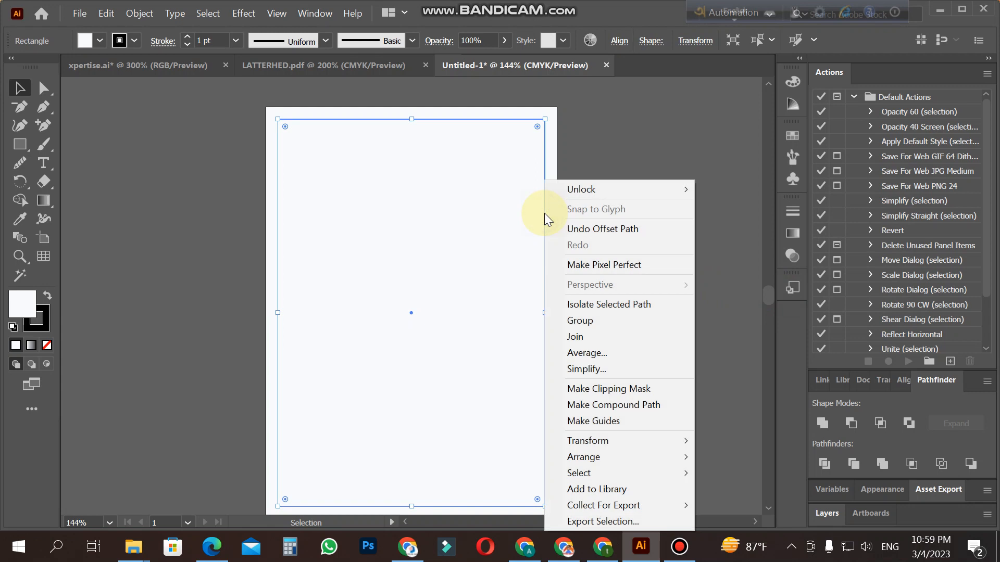
pyautogui.click(610, 424)
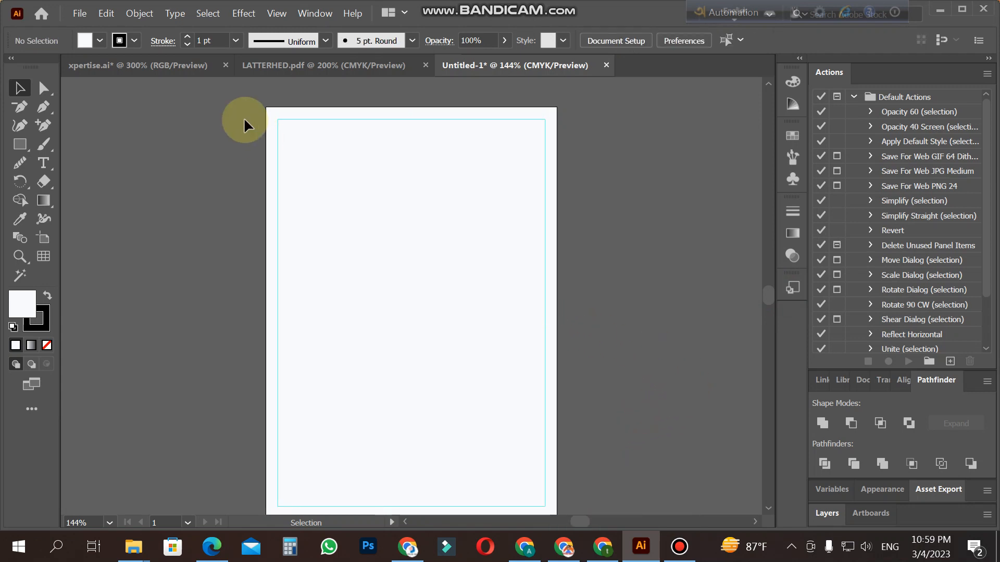
pyautogui.scroll(-2, 540, 421)
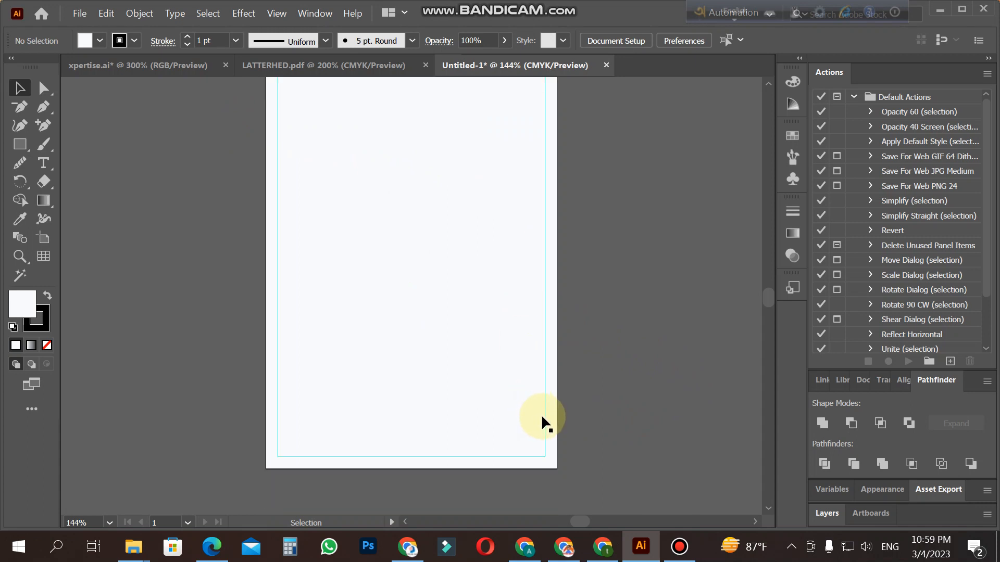
pyautogui.rightClick(544, 418)
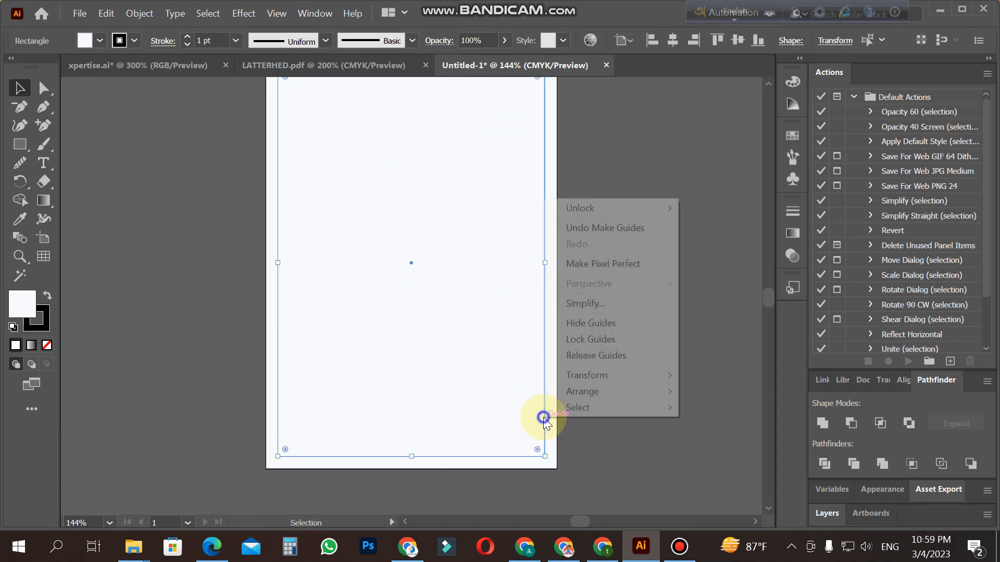
pyautogui.click(626, 338)
# Step: Delete the second full-page rectangle, keeping the locked background and the margin guides
pyautogui.moveTo(553, 318); pyautogui.dragTo(648, 328)
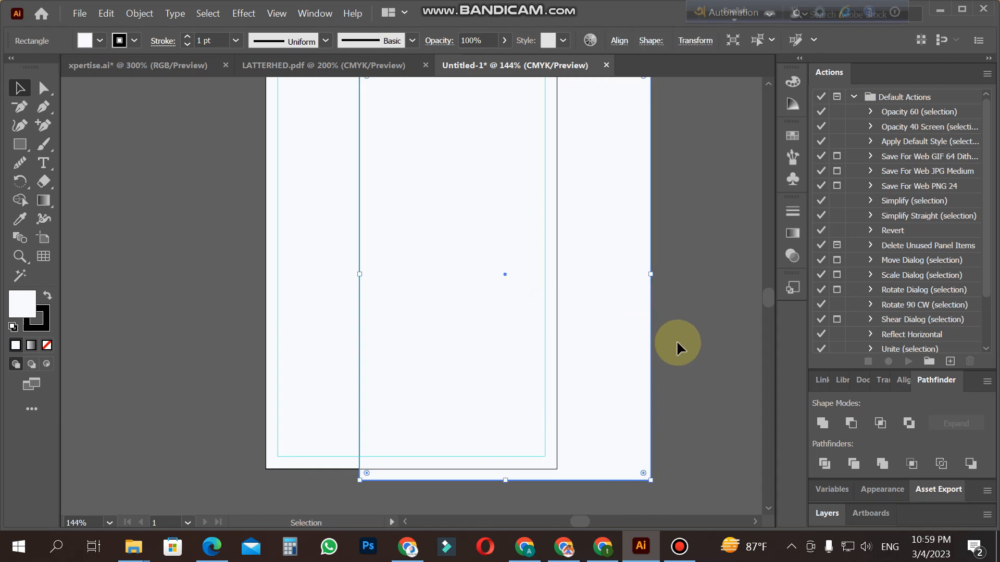
pyautogui.press('Delete')
pyautogui.scroll(6, 443, 327)
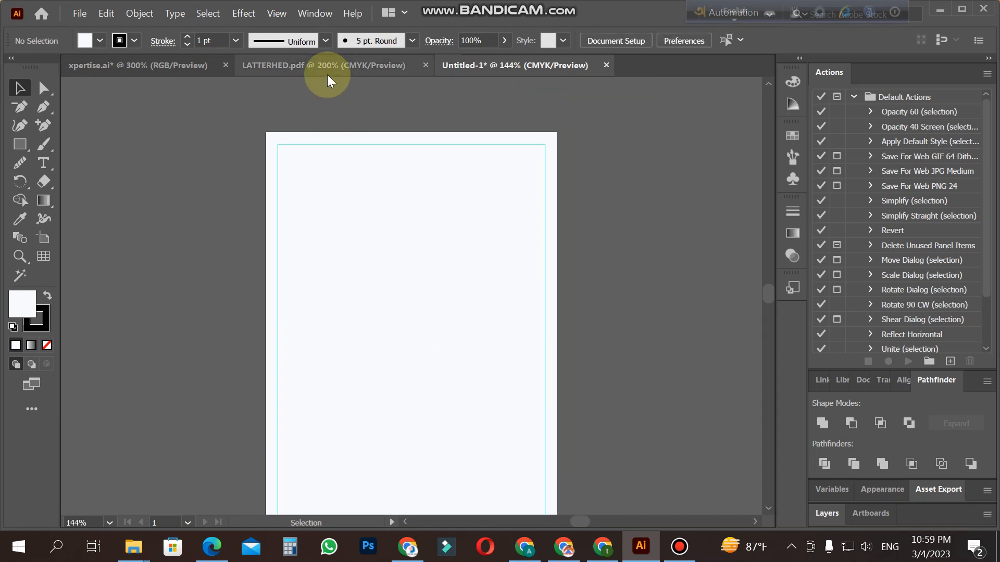
# Step: Copy the BEST REFRESH logo from xpertise.ai into the untitled letterhead document and scale it to about half size
pyautogui.click(141, 67)
pyautogui.moveTo(439, 266); pyautogui.dragTo(358, 166)
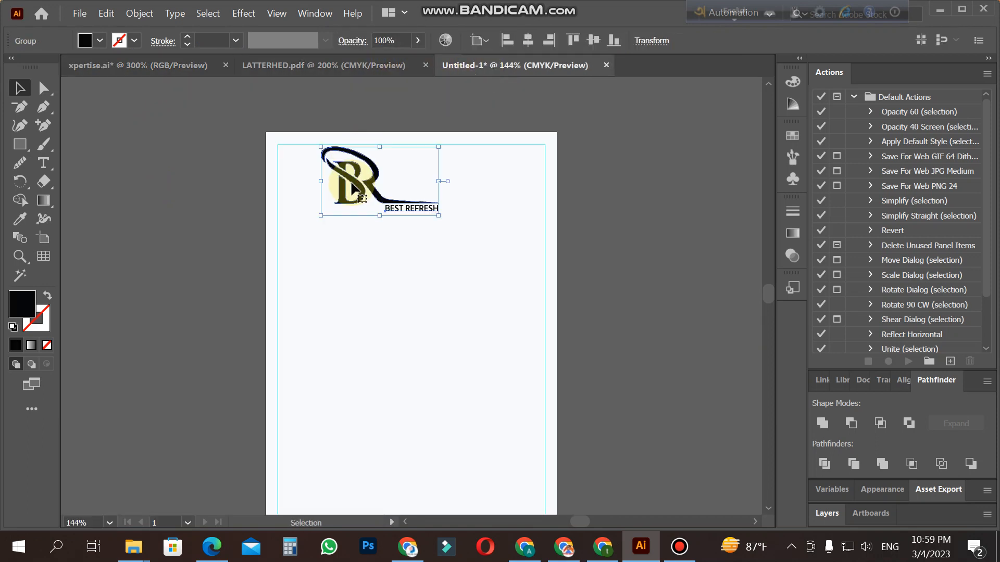
pyautogui.moveTo(439, 216); pyautogui.dragTo(305, 173)
pyautogui.click(448, 203)
# Step: Align the logo with the upper-left corner of the margin guides
pyautogui.press('z')
pyautogui.click(322, 207)
pyautogui.click(463, 281)
pyautogui.click(393, 285)
pyautogui.click(404, 293)
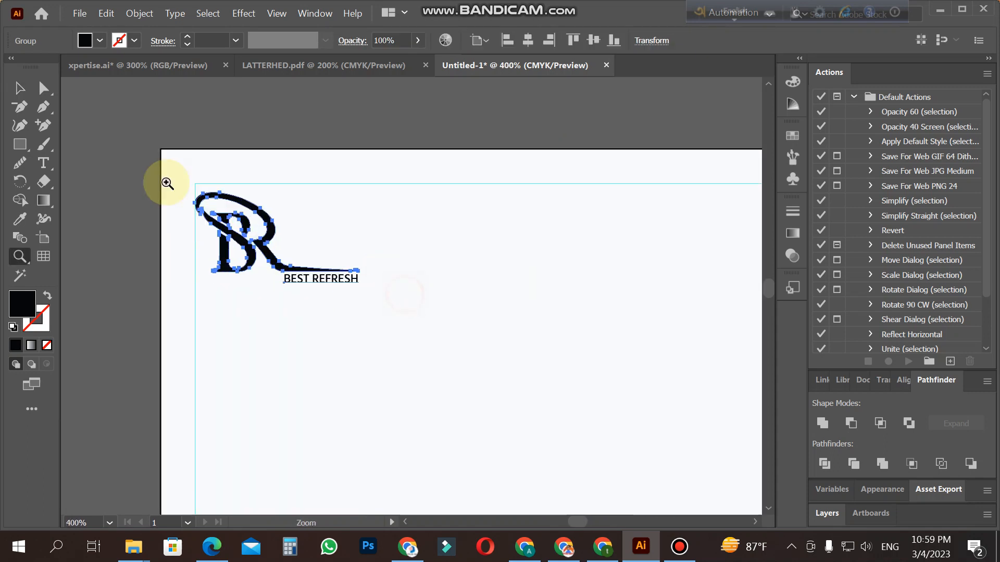
pyautogui.click(31, 87)
pyautogui.click(127, 185)
pyautogui.moveTo(228, 233); pyautogui.dragTo(228, 224)
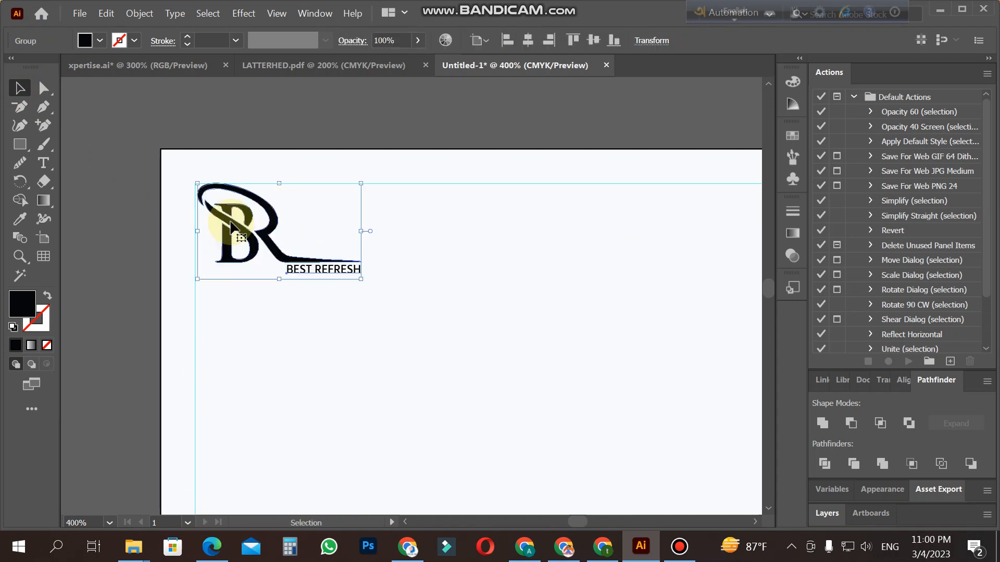
pyautogui.click(133, 257)
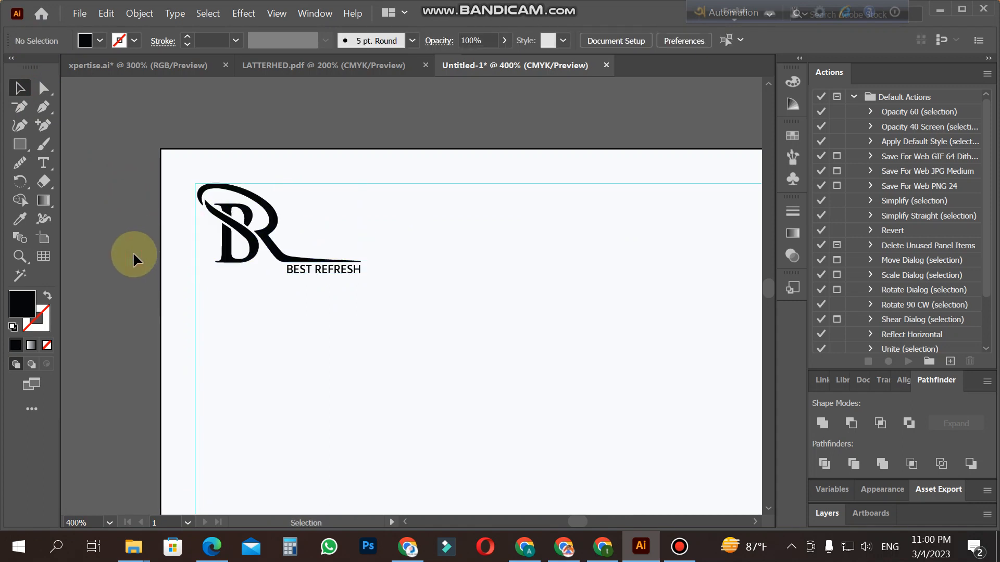
# Step: Fill the whole logo with the dark blue swatch
pyautogui.click(251, 248)
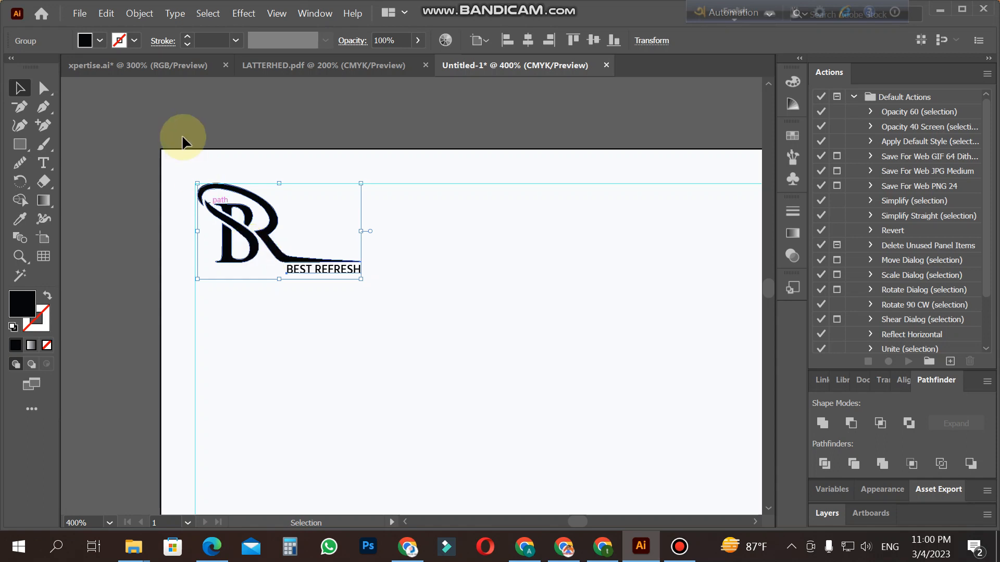
pyautogui.click(99, 40)
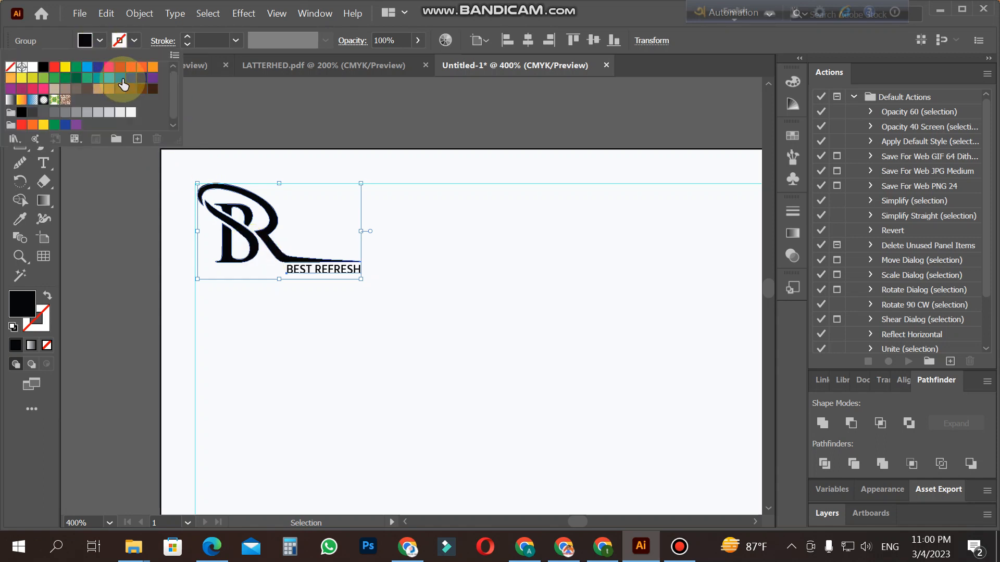
pyautogui.click(120, 78)
pyautogui.click(131, 78)
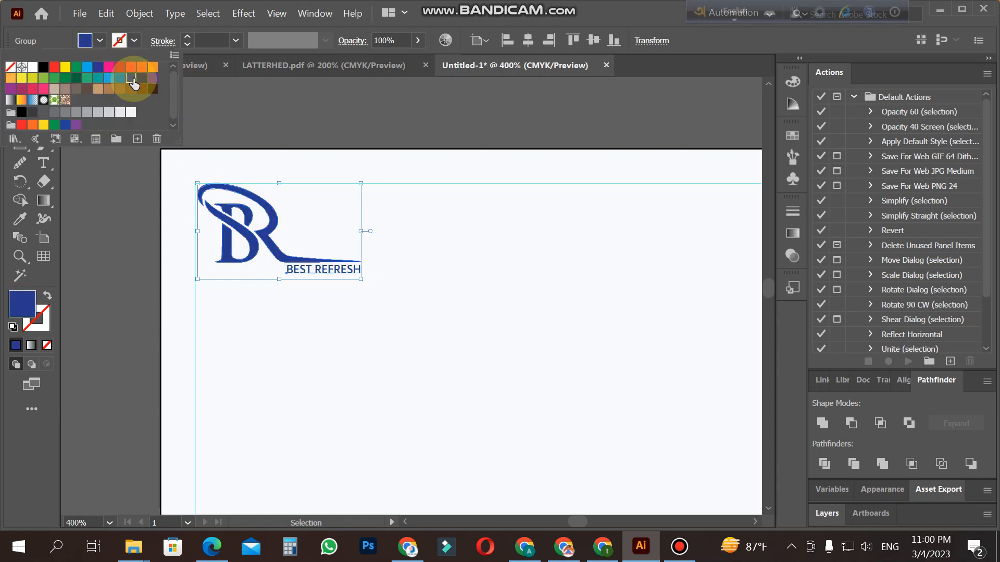
pyautogui.click(133, 198)
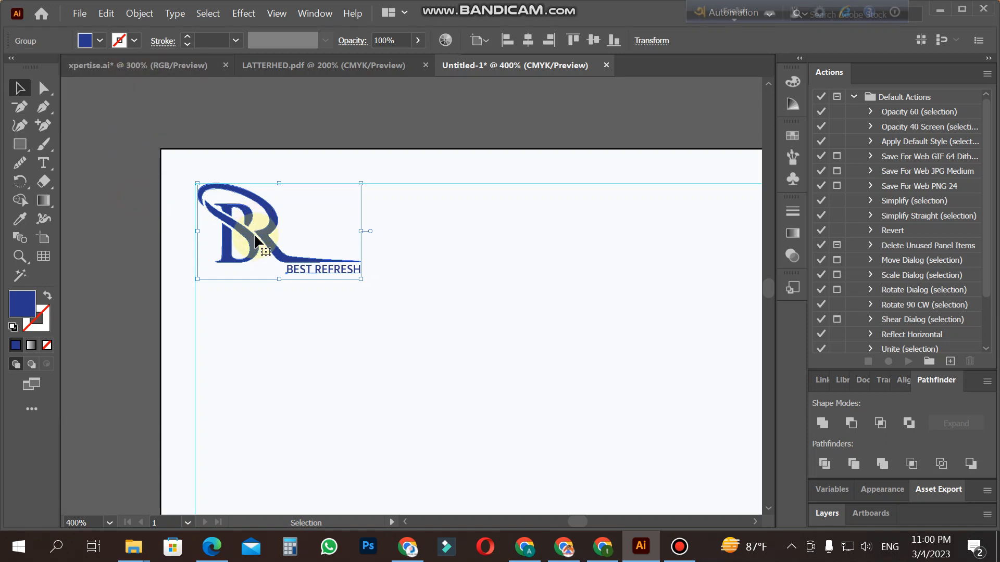
# Step: Try a red fill on the logo, and settle on the medium blue swatch
pyautogui.click(99, 40)
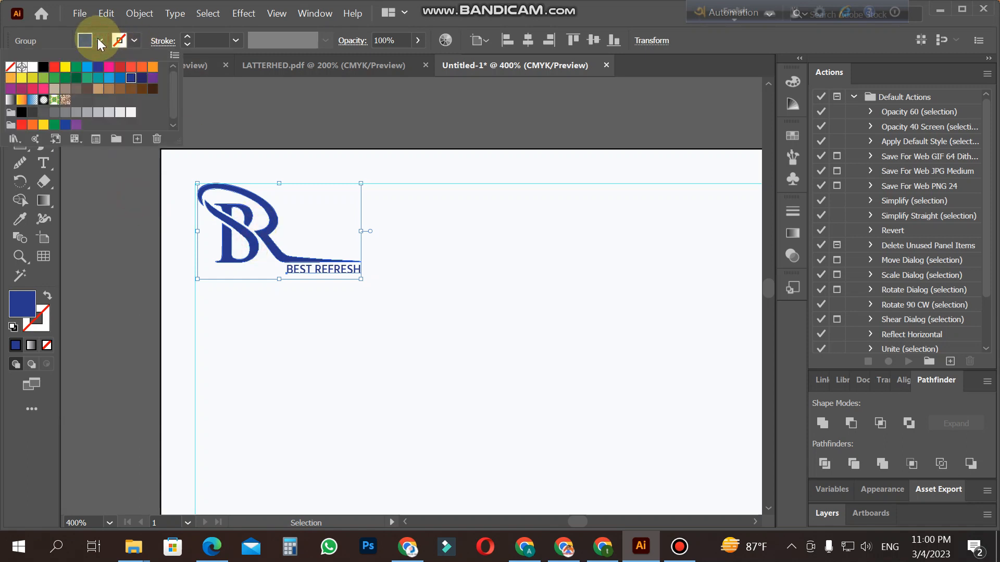
pyautogui.click(54, 67)
pyautogui.click(126, 78)
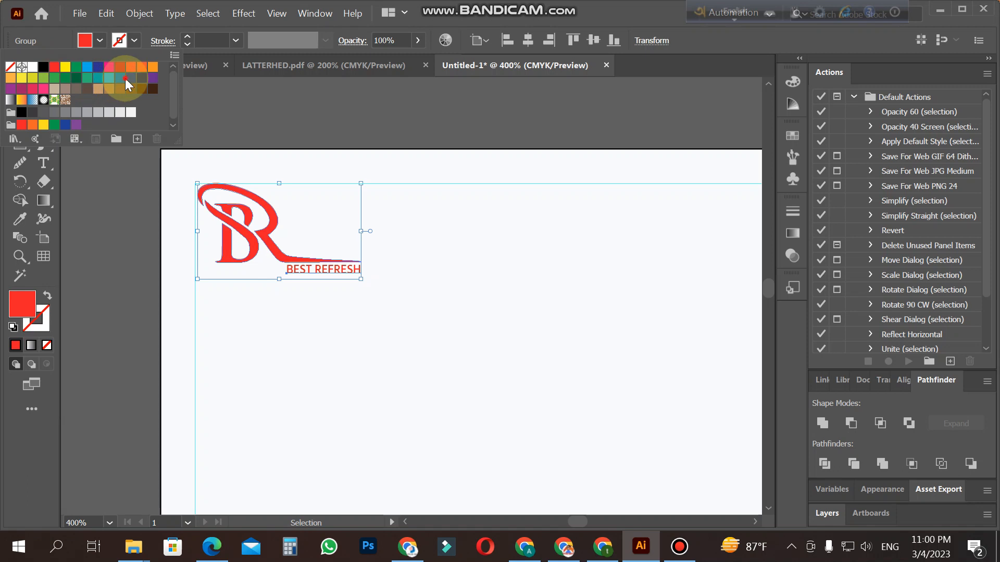
pyautogui.click(118, 82)
pyautogui.click(89, 211)
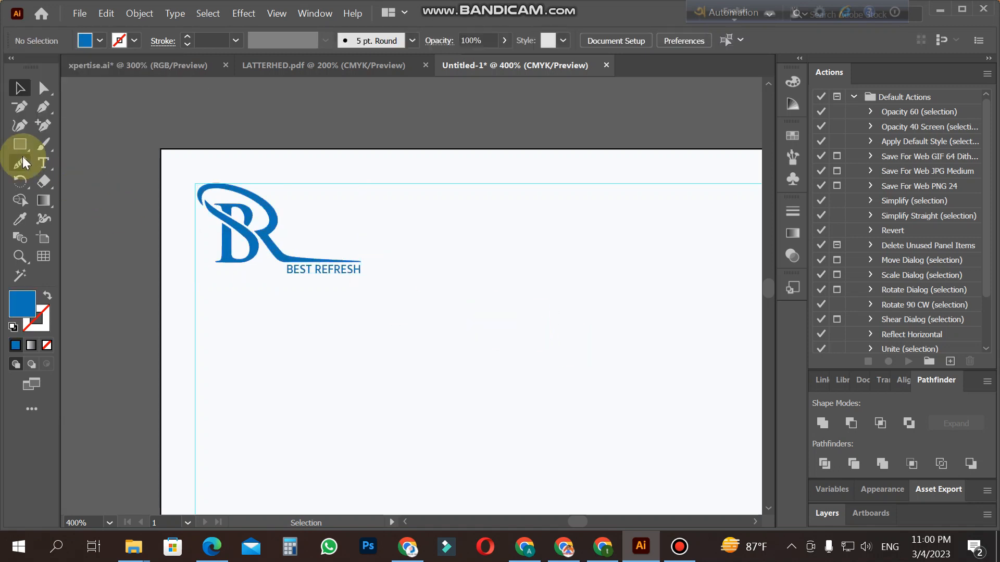
# Step: Draw a thin blue rectangle level with the BEST REFRESH text, running from beside the logo to the right margin guide
pyautogui.press('z')
pyautogui.keyDown('alt'); pyautogui.click(509, 312); pyautogui.keyUp('alt')
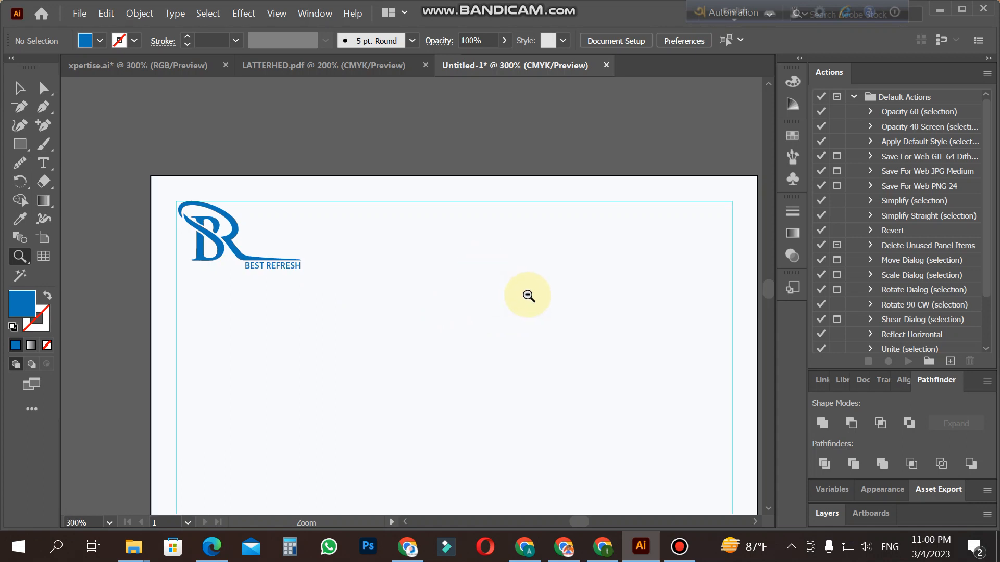
pyautogui.keyDown('alt'); pyautogui.click(521, 297); pyautogui.keyUp('alt')
pyautogui.click(386, 312)
pyautogui.click(21, 146)
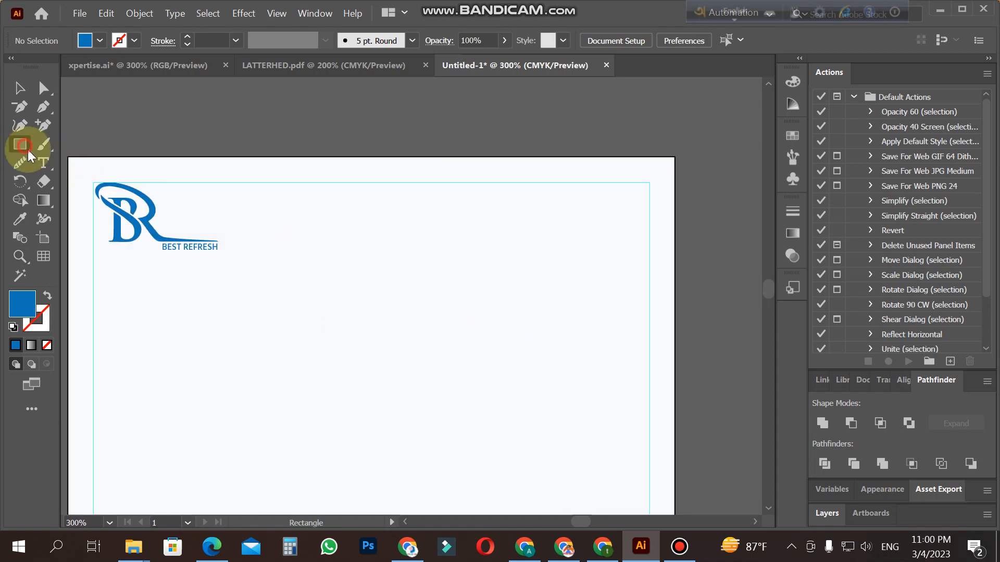
pyautogui.moveTo(228, 242); pyautogui.dragTo(629, 244)
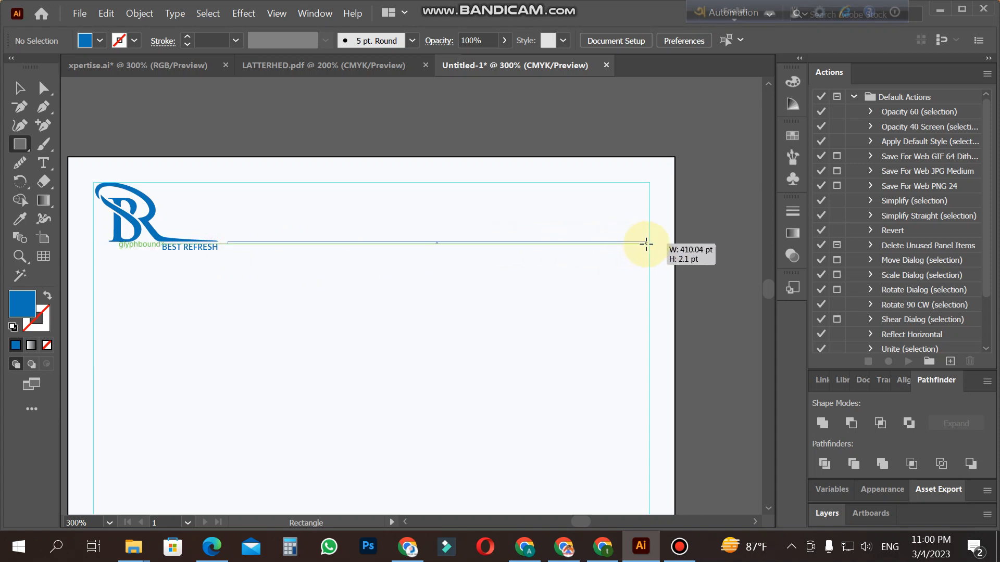
pyautogui.moveTo(649, 243); pyautogui.dragTo(648, 250)
pyautogui.click(19, 88)
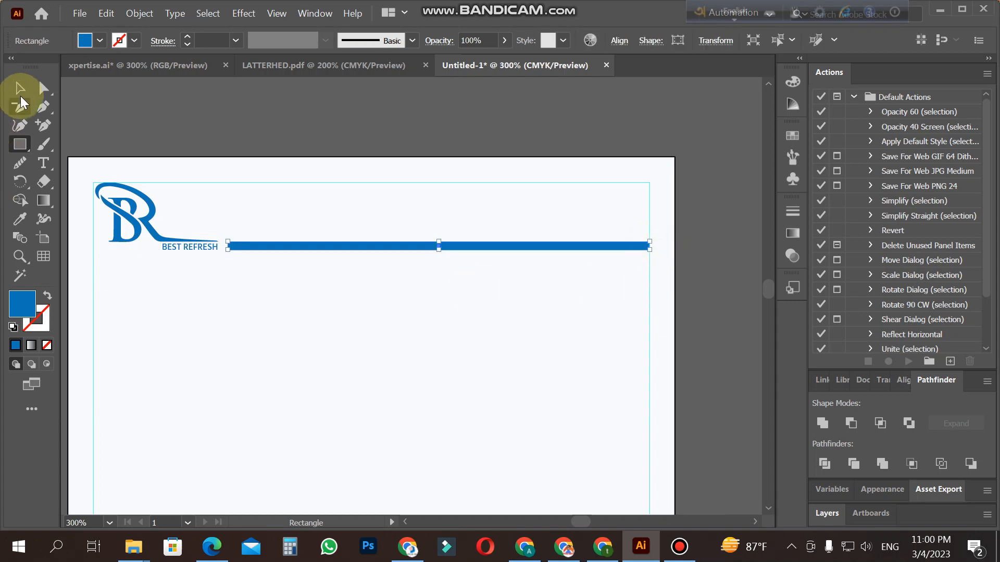
pyautogui.click(242, 353)
# Step: Ungroup the logo so its symbol and the BEST REFRESH text can be edited separately
pyautogui.press('z')
pyautogui.click(422, 248)
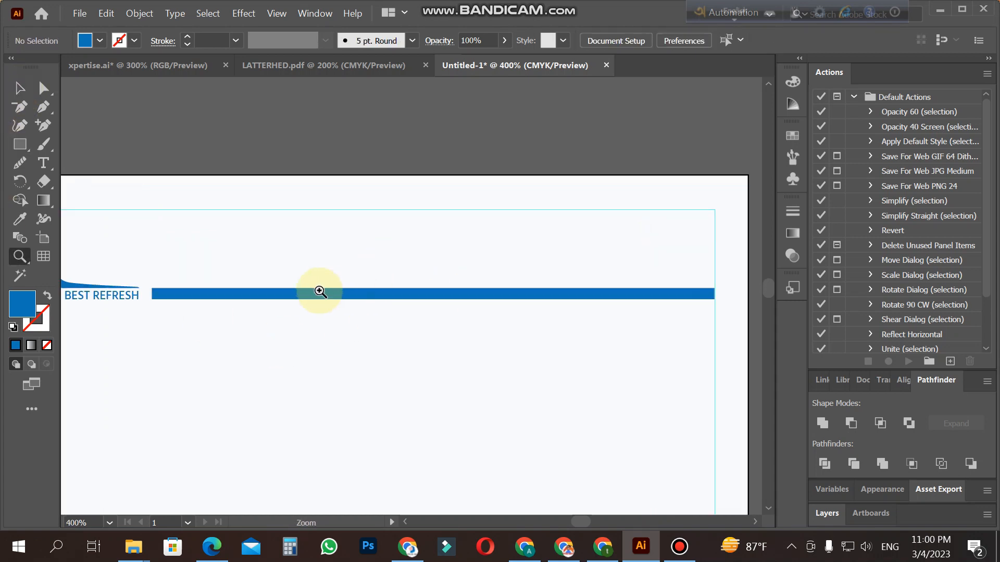
pyautogui.keyDown('alt'); pyautogui.click(244, 291); pyautogui.keyUp('alt')
pyautogui.click(313, 319)
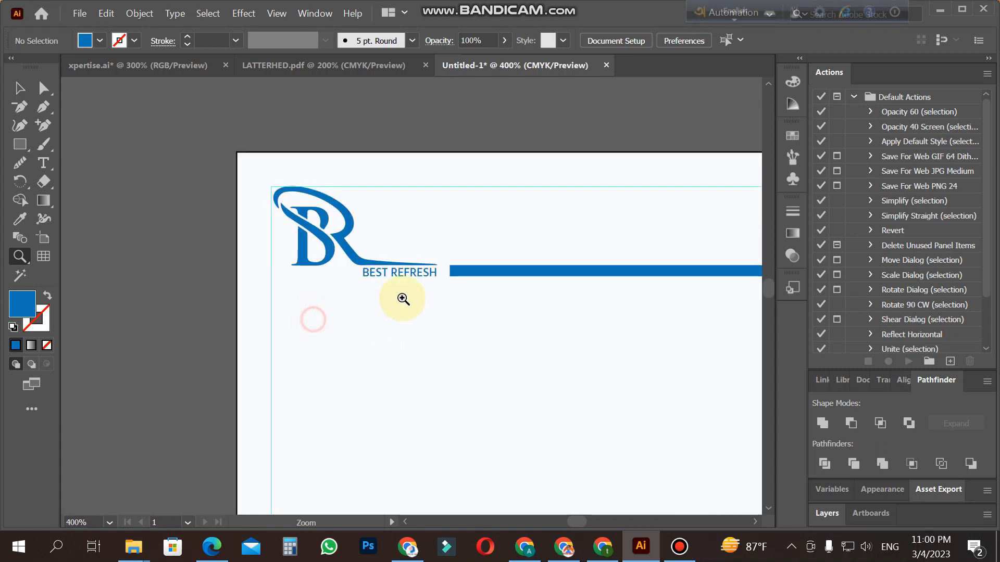
pyautogui.click(445, 281)
pyautogui.click(19, 88)
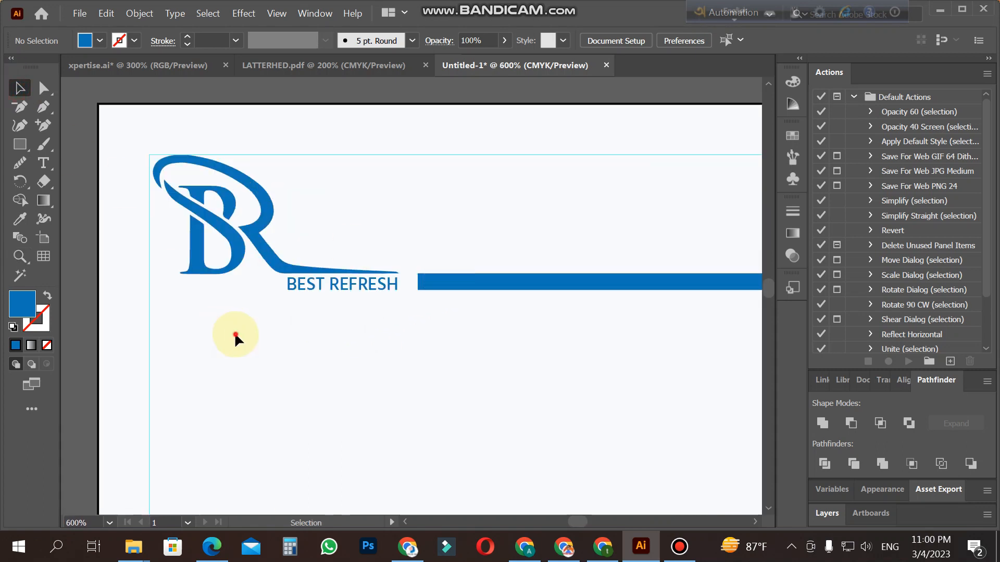
pyautogui.click(243, 250)
pyautogui.rightClick(243, 250)
pyautogui.click(298, 384)
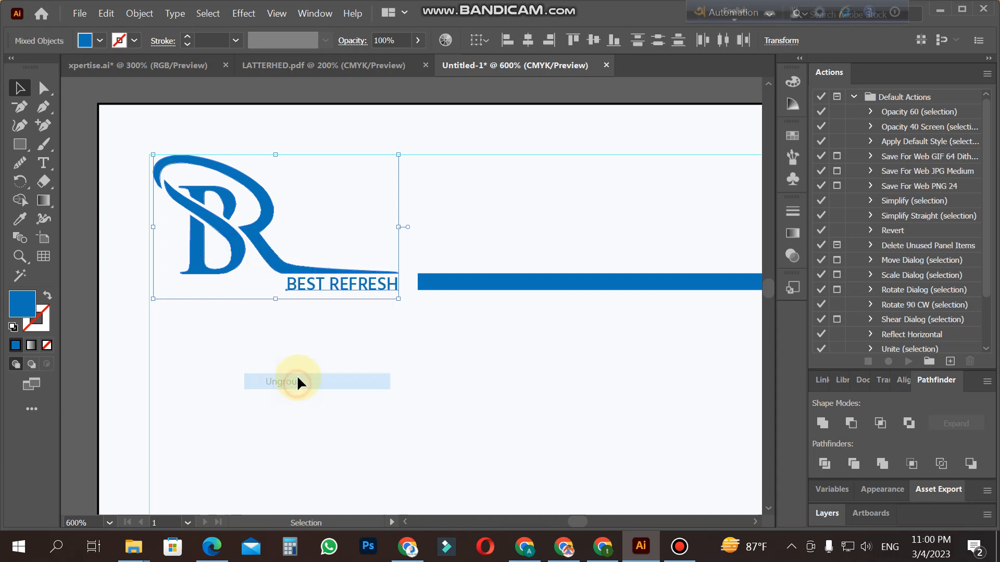
pyautogui.click(353, 305)
# Step: Fill the BEST REFRESH text with black
pyautogui.click(341, 284)
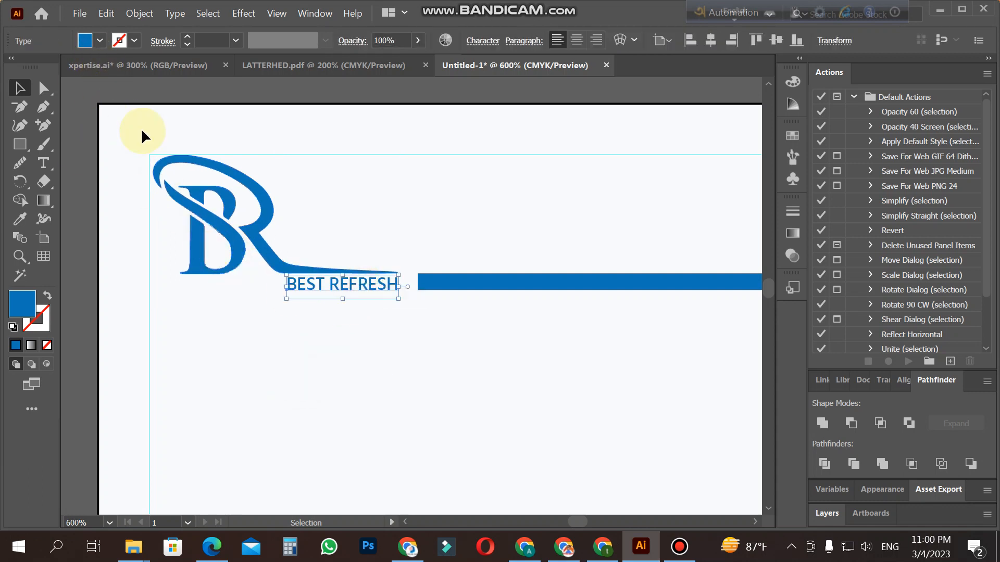
pyautogui.click(99, 40)
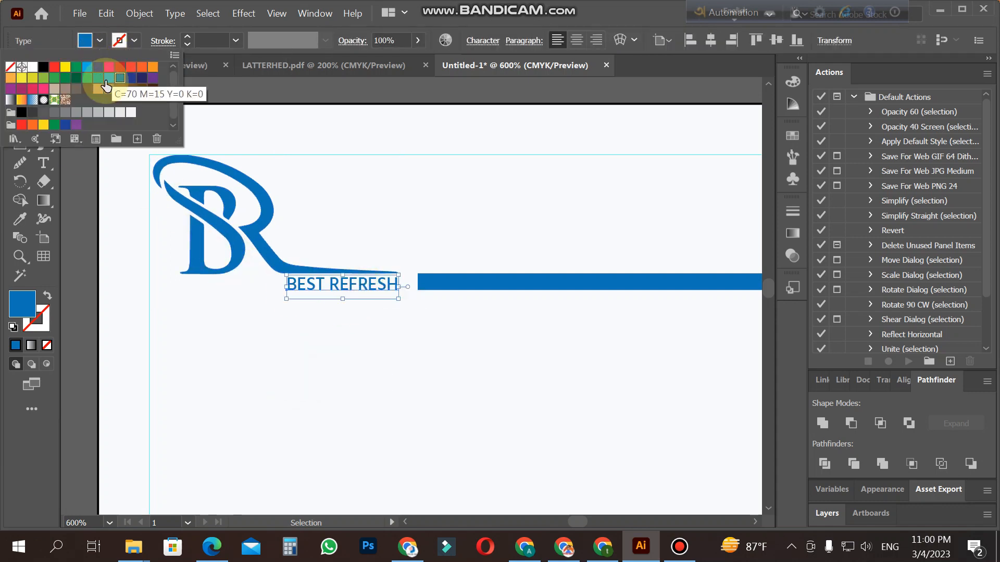
pyautogui.click(43, 67)
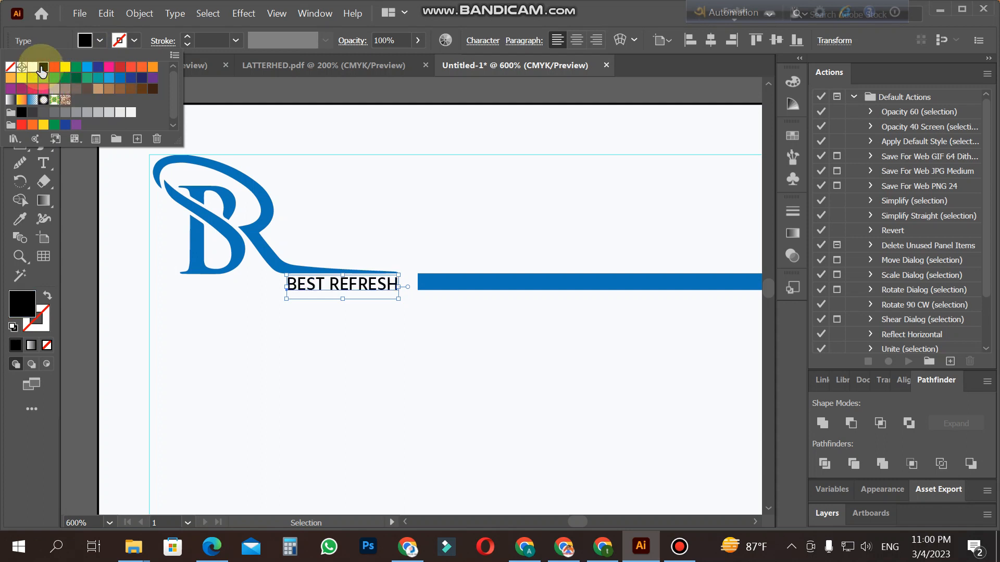
pyautogui.click(260, 341)
# Step: Duplicate the blue header bar and place the copy a short distance below the original
pyautogui.press('z')
pyautogui.keyDown('alt'); pyautogui.click(607, 357); pyautogui.keyUp('alt')
pyautogui.keyDown('alt'); pyautogui.click(550, 301); pyautogui.keyUp('alt')
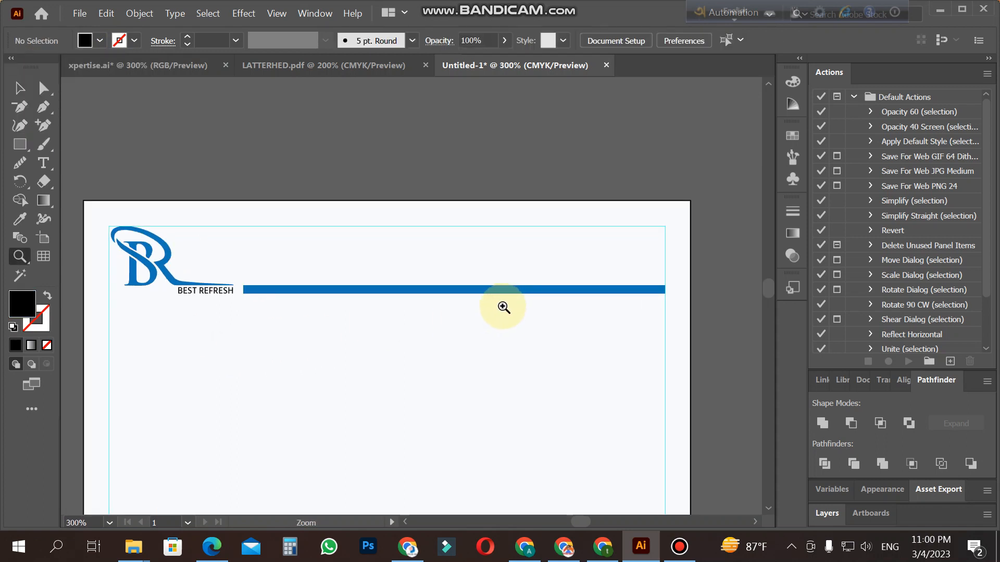
pyautogui.click(455, 320)
pyautogui.click(20, 89)
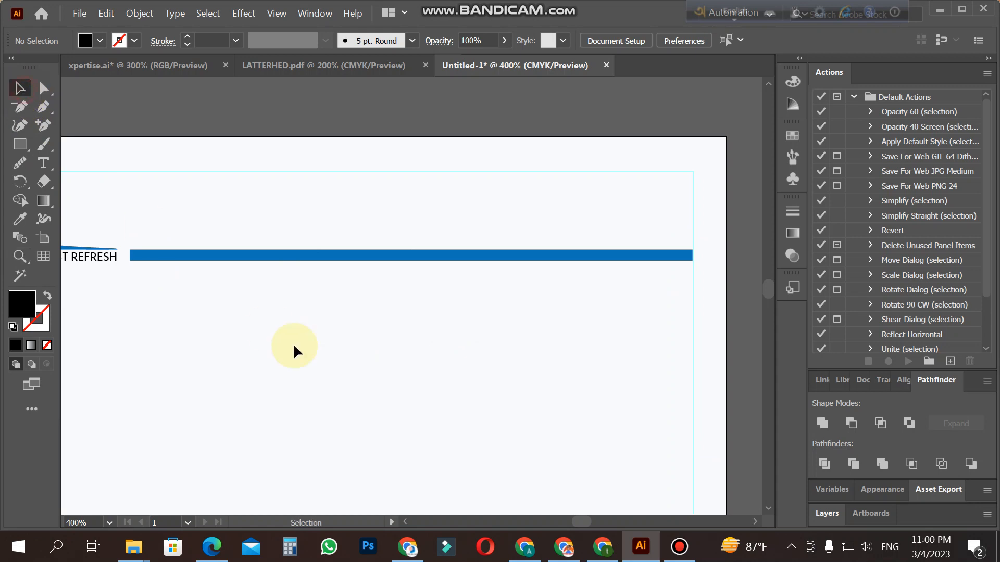
pyautogui.click(385, 257)
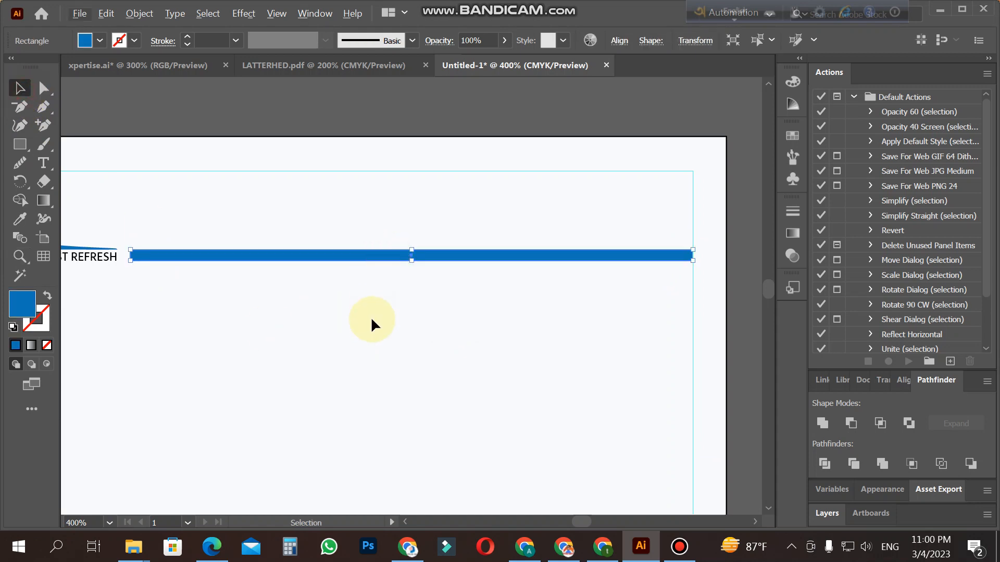
pyautogui.moveTo(379, 258); pyautogui.dragTo(377, 310)
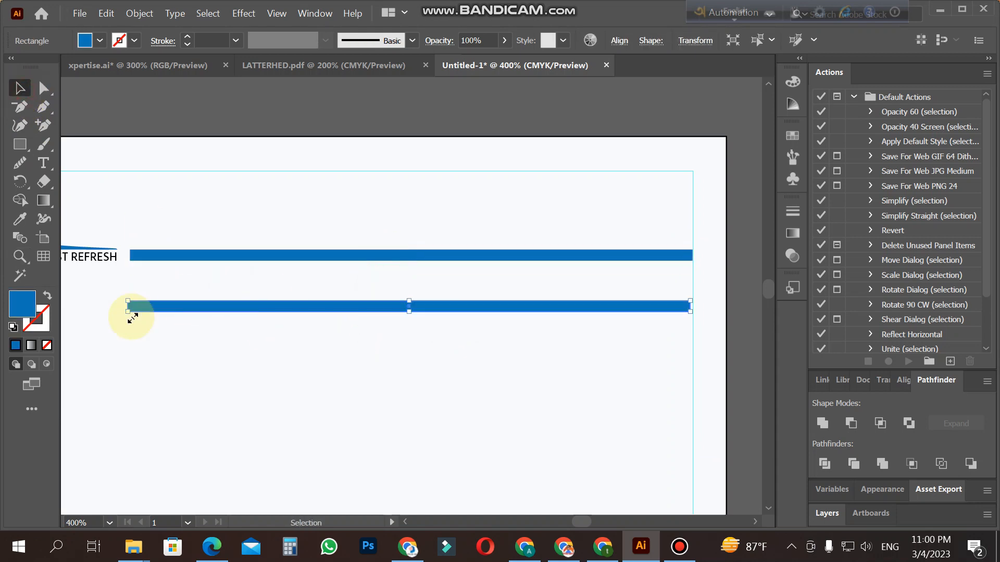
# Step: Try to shorten the duplicate bar evenly from both ends
pyautogui.press('z')
pyautogui.click(649, 317)
pyautogui.click(388, 295)
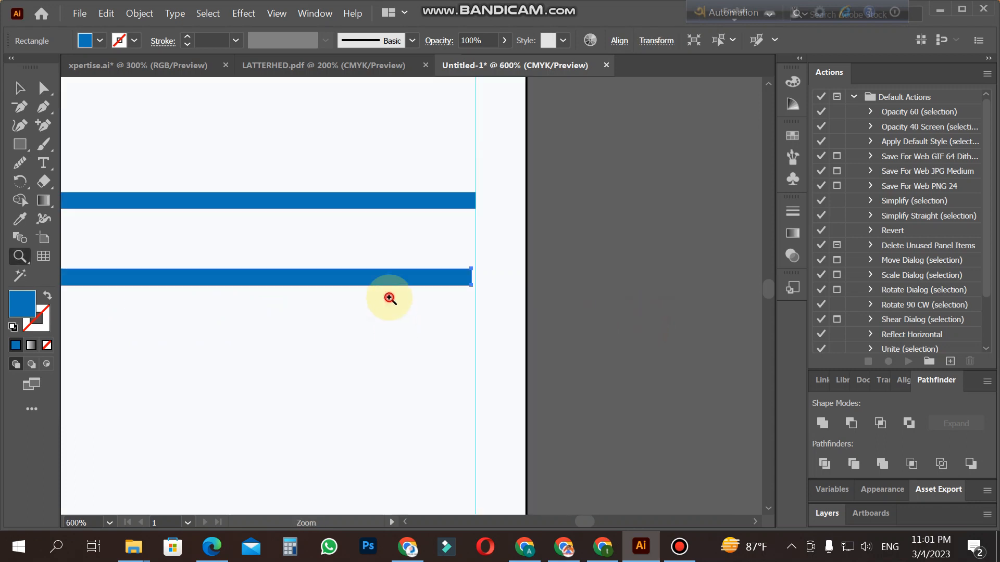
pyautogui.click(390, 286)
pyautogui.click(20, 88)
pyautogui.moveTo(615, 270); pyautogui.dragTo(411, 271)
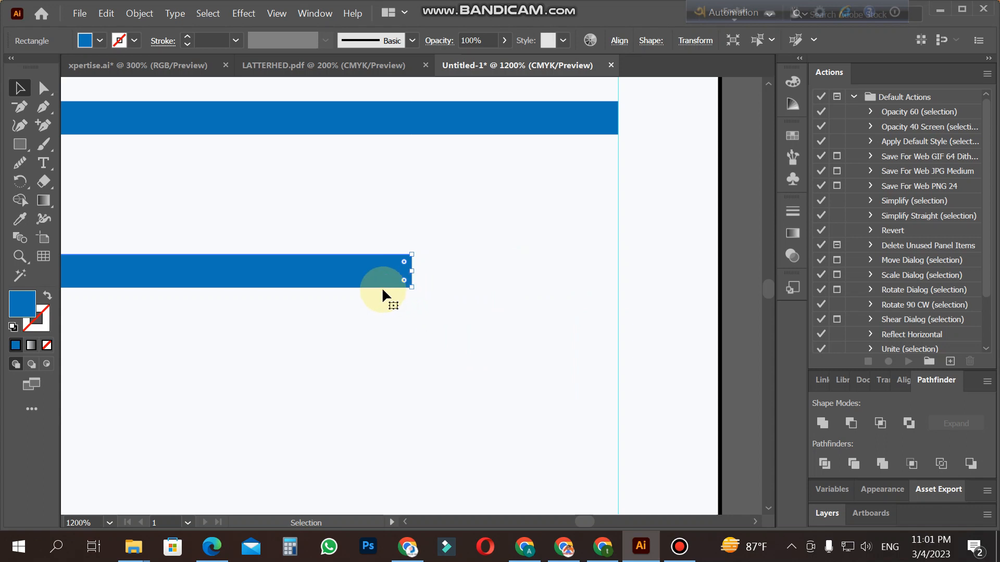
pyautogui.press('z')
pyautogui.keyDown('alt'); pyautogui.click(373, 270); pyautogui.keyUp('alt')
pyautogui.keyDown('alt'); pyautogui.click(350, 302); pyautogui.keyUp('alt')
pyautogui.keyDown('alt'); pyautogui.click(351, 297); pyautogui.keyUp('alt')
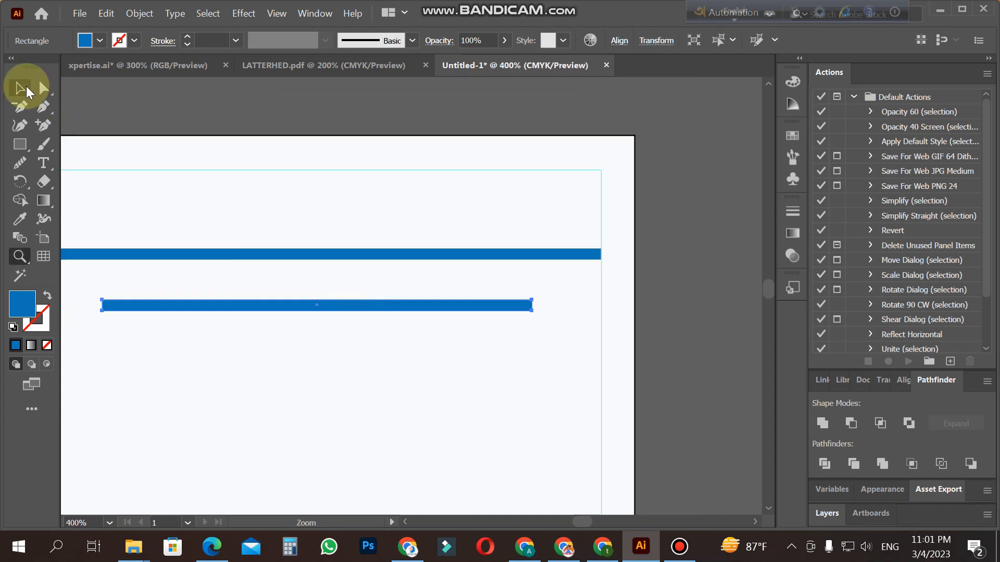
pyautogui.click(26, 89)
pyautogui.press('z')
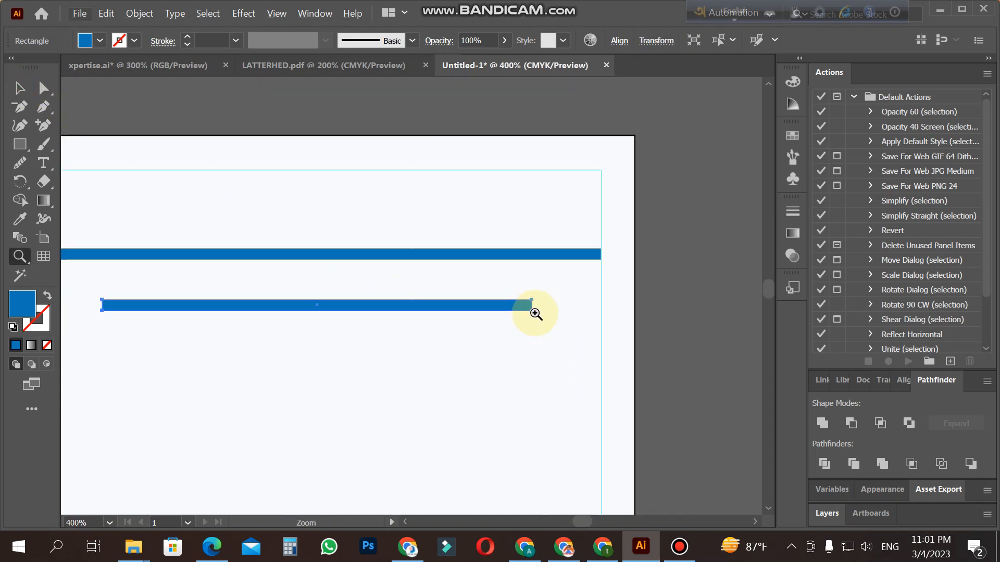
pyautogui.click(532, 314)
pyautogui.click(405, 309)
pyautogui.hotkey('ctrl', 'z')
# Step: Shorten the duplicate bar to about a quarter of the original's length and place it over the original's right end at the margin guide
pyautogui.press('v')
pyautogui.click(226, 263)
pyautogui.moveTo(109, 261); pyautogui.dragTo(532, 160)
pyautogui.click(307, 214)
# Step: Fill the short bar segment at the right end of the header bar with black
pyautogui.press('z')
pyautogui.keyDown('alt'); pyautogui.click(307, 214); pyautogui.keyUp('alt')
pyautogui.keyDown('alt'); pyautogui.click(308, 215); pyautogui.keyUp('alt')
pyautogui.keyDown('alt'); pyautogui.click(314, 267); pyautogui.keyUp('alt')
pyautogui.click(459, 342)
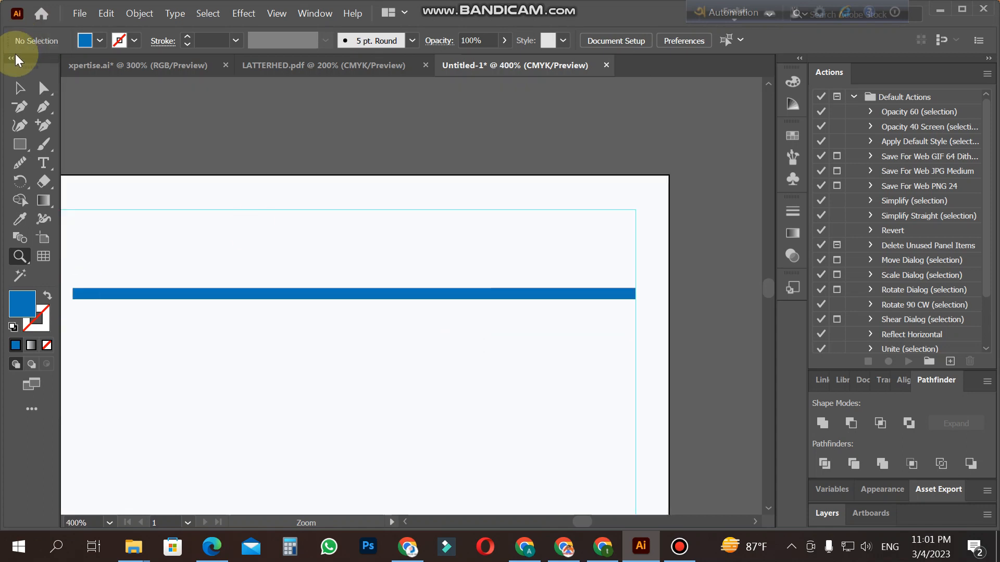
pyautogui.click(19, 88)
pyautogui.click(534, 294)
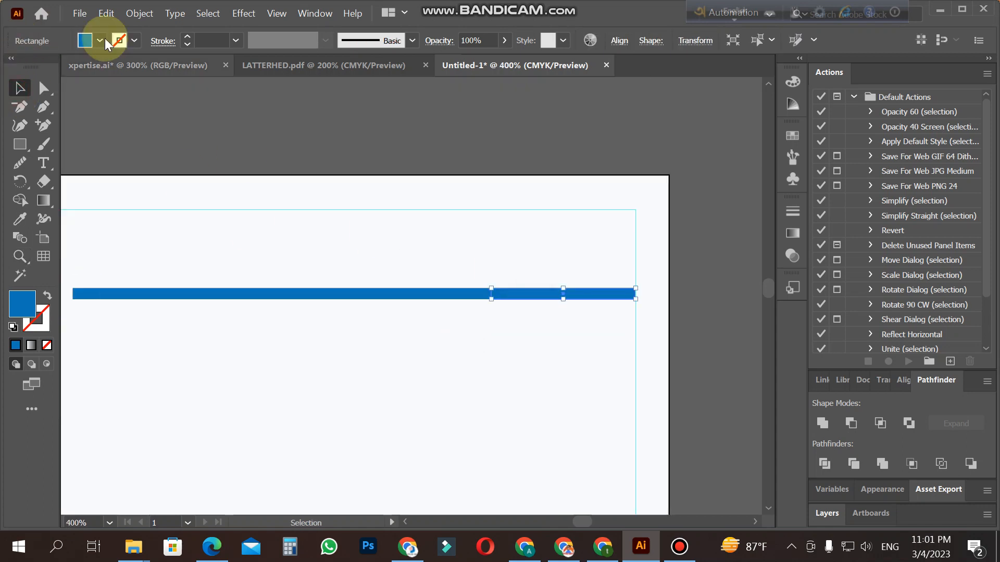
pyautogui.click(100, 40)
pyautogui.click(44, 68)
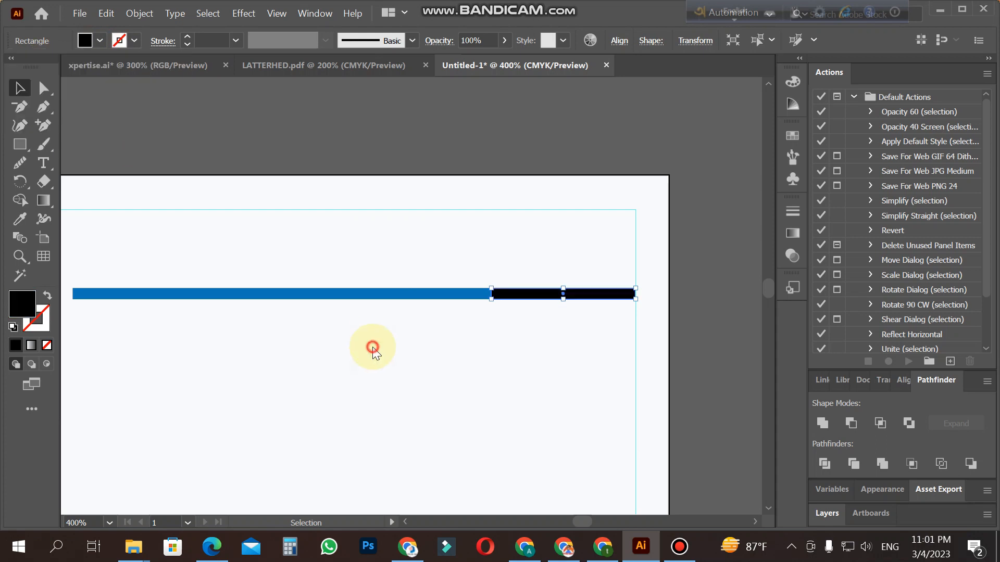
pyautogui.click(370, 346)
pyautogui.press('z')
pyautogui.keyDown('alt'); pyautogui.click(373, 347); pyautogui.keyUp('alt')
pyautogui.keyDown('alt'); pyautogui.click(322, 313); pyautogui.keyUp('alt')
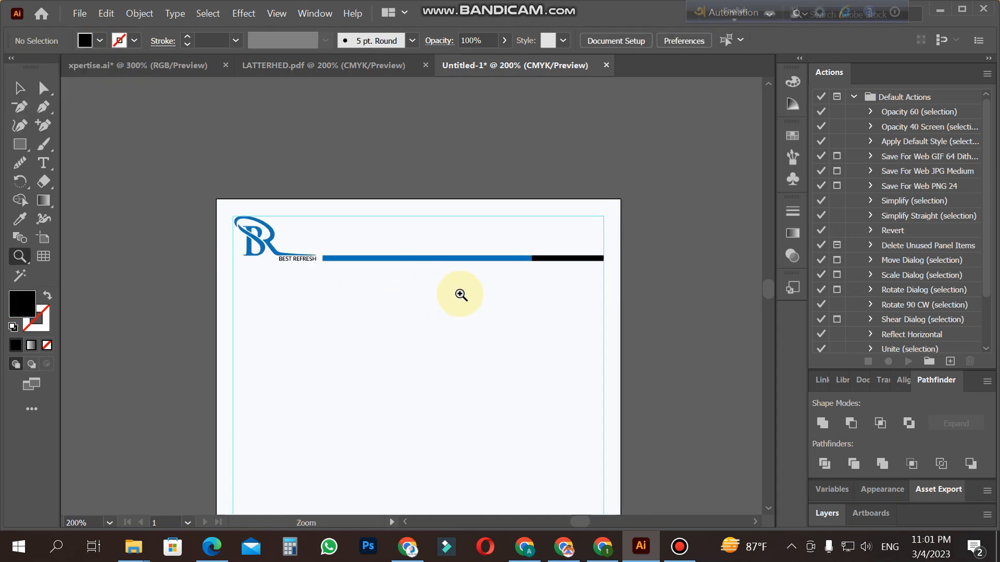
pyautogui.click(458, 277)
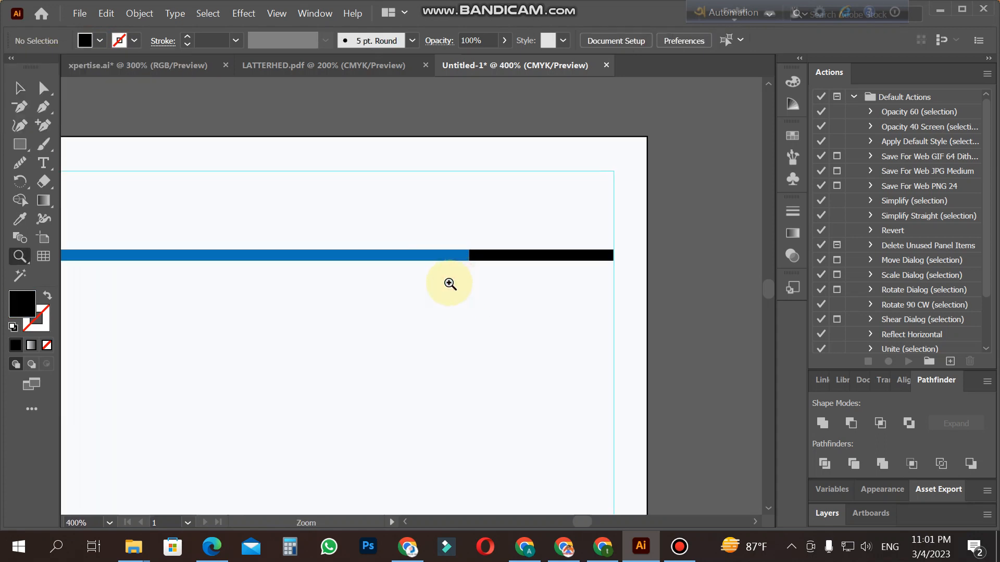
# Step: Extend the black segment's left end farther over the blue header bar
pyautogui.click(406, 275)
pyautogui.click(461, 287)
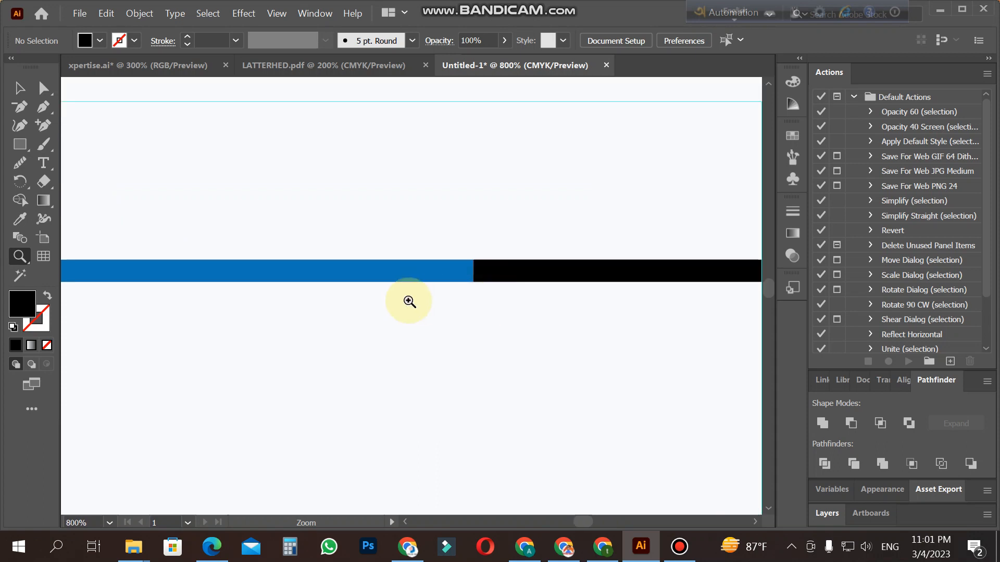
pyautogui.click(19, 88)
pyautogui.click(509, 274)
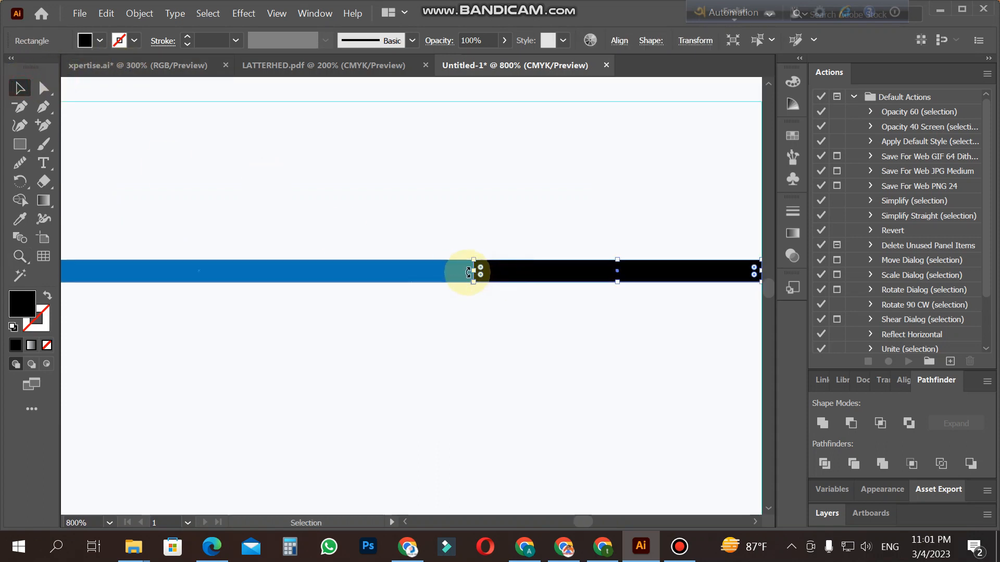
pyautogui.moveTo(475, 273); pyautogui.dragTo(244, 273)
pyautogui.click(318, 326)
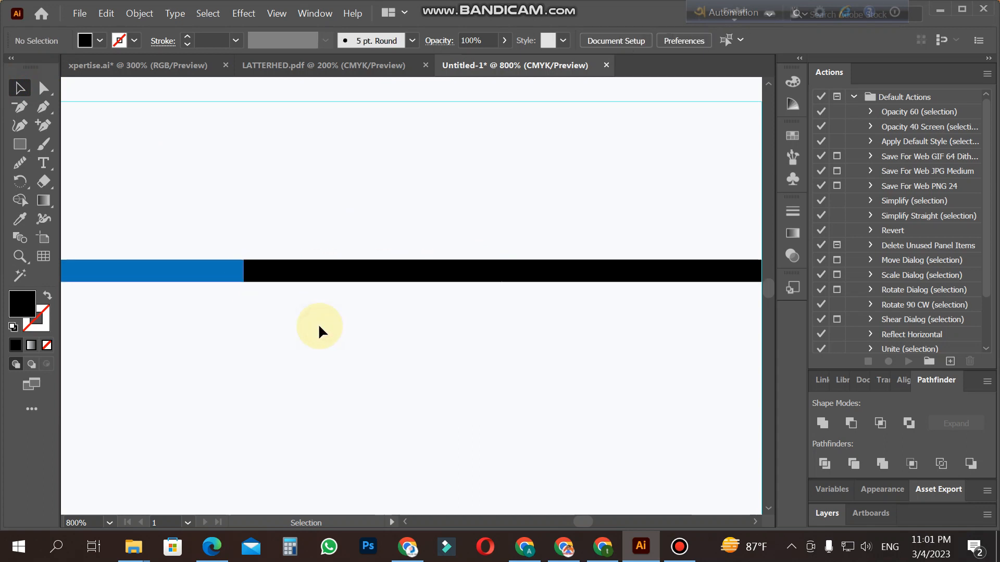
# Step: Draw a narrow, tall black rectangle across the joint between the blue and black bar segments
pyautogui.press('z')
pyautogui.click(295, 292)
pyautogui.click(388, 277)
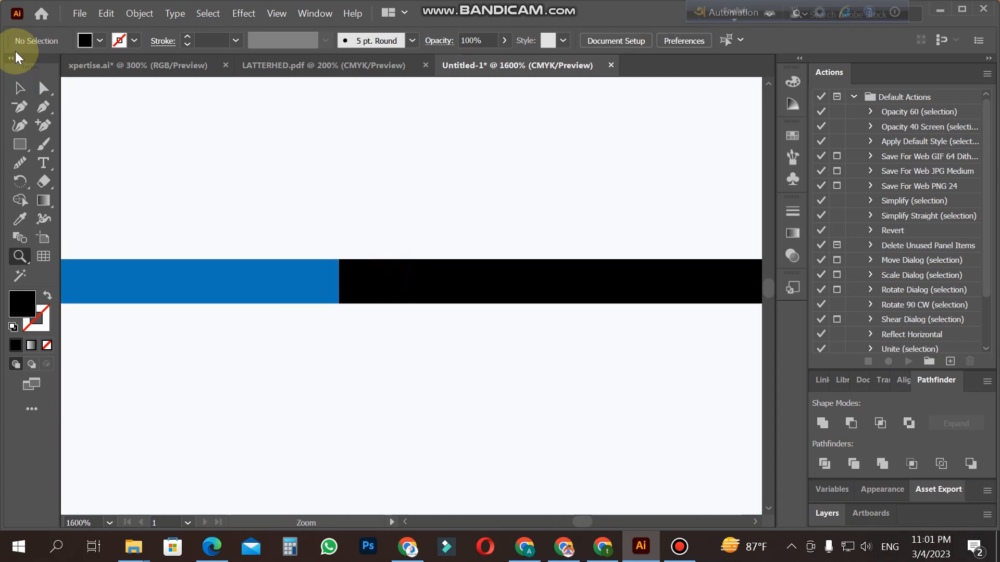
pyautogui.click(19, 87)
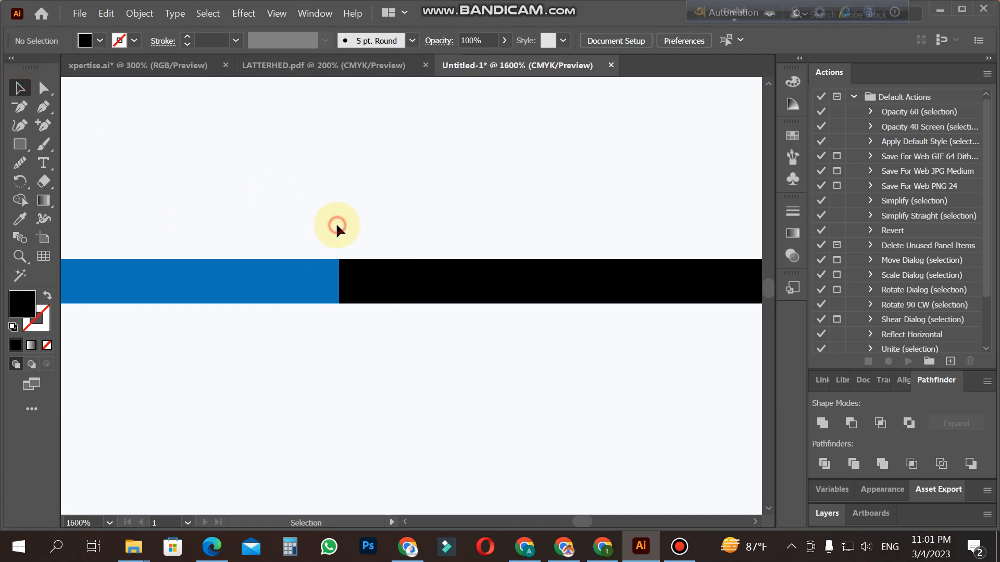
pyautogui.click(384, 292)
pyautogui.click(307, 214)
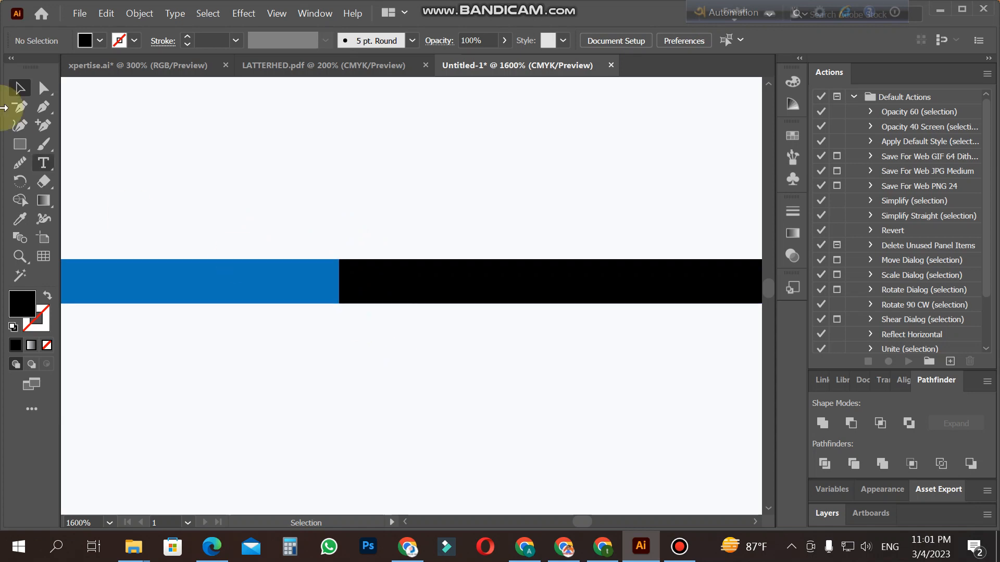
pyautogui.click(20, 145)
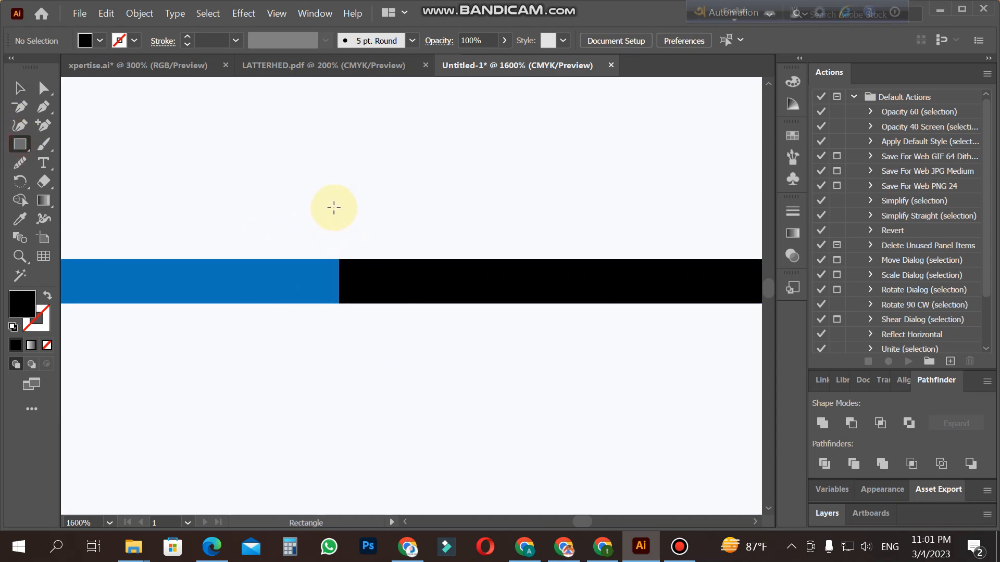
pyautogui.moveTo(328, 204); pyautogui.dragTo(343, 341)
# Step: Tilt the narrow rectangle with its upper end toward the left, and widen it across the joint between the segments
pyautogui.click(20, 87)
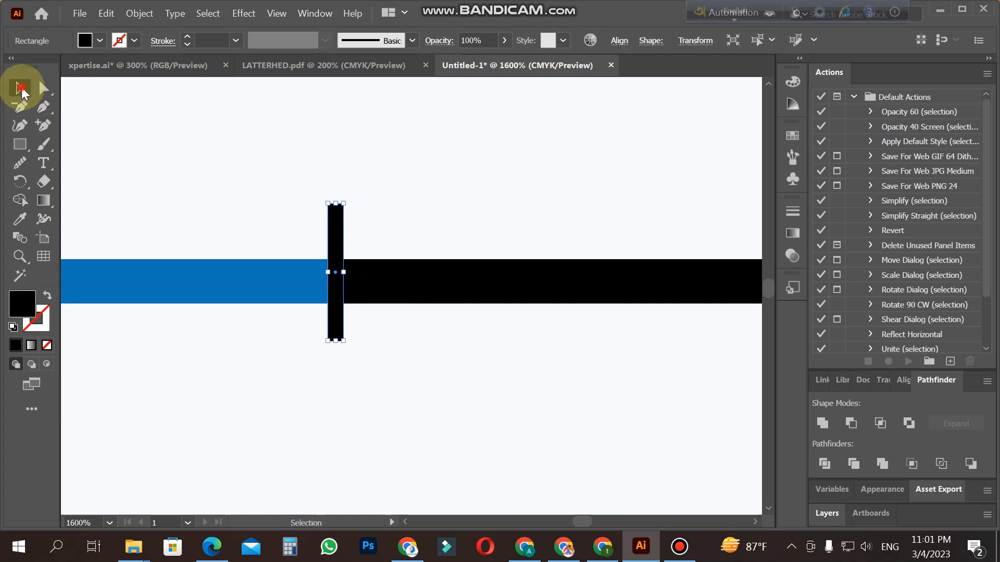
pyautogui.moveTo(350, 201); pyautogui.dragTo(302, 188)
pyautogui.click(367, 204)
pyautogui.moveTo(368, 337); pyautogui.dragTo(361, 333)
pyautogui.moveTo(339, 265)
pyautogui.mouseDown()
pyautogui.moveTo(351, 264)
pyautogui.moveTo(327, 279)
pyautogui.mouseUp()
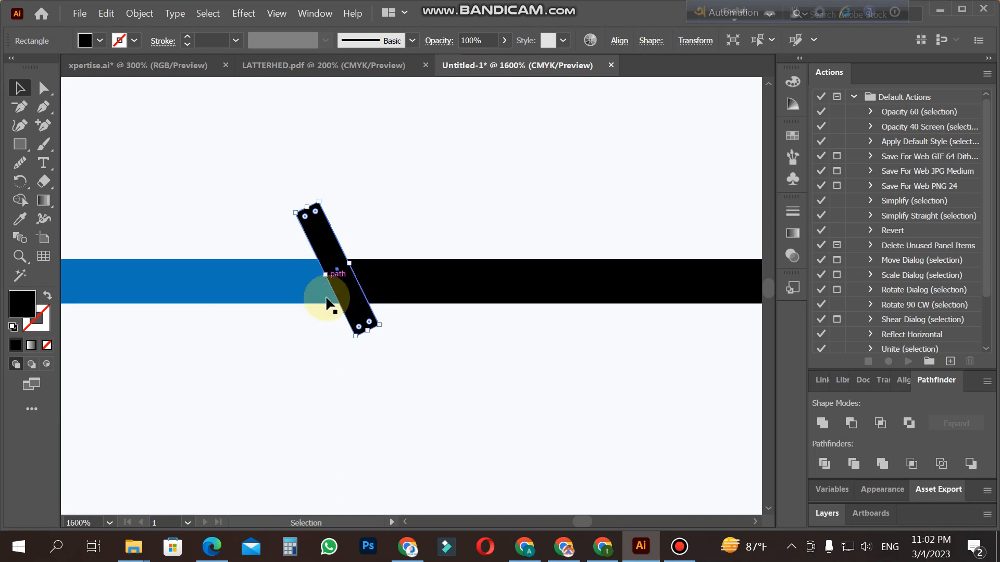
pyautogui.click(324, 356)
# Step: Cut the tilted rectangle out of the header bar with Shape Builder, leaving a slanted gap between the blue and black segments
pyautogui.moveTo(274, 197); pyautogui.dragTo(479, 370)
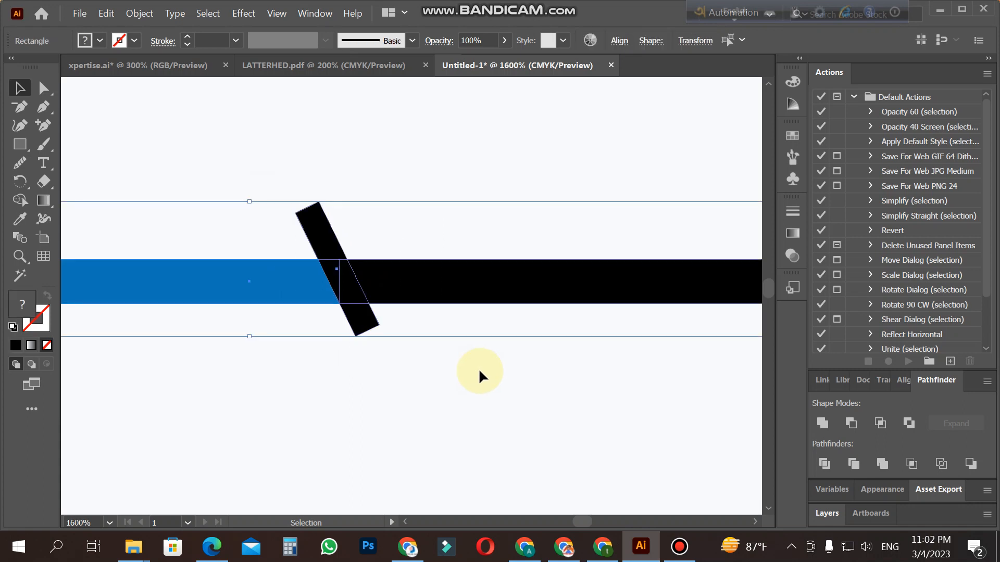
pyautogui.click(20, 204)
pyautogui.moveTo(323, 229)
pyautogui.mouseDown()
pyautogui.moveTo(365, 323)
pyautogui.moveTo(387, 335)
pyautogui.mouseUp()
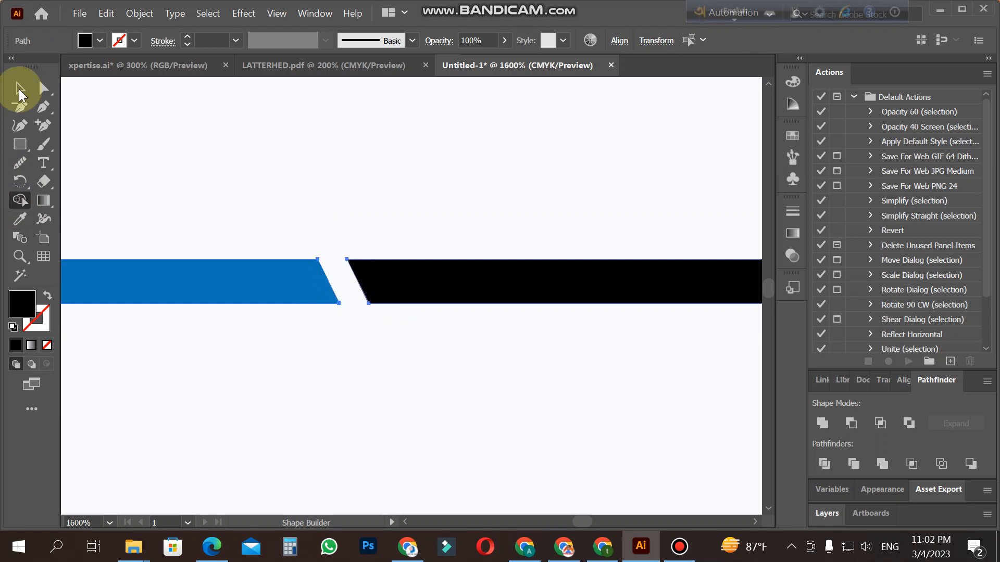
pyautogui.click(20, 89)
pyautogui.click(217, 312)
# Step: Examine the header with the logo and the split blue and black bar
pyautogui.press('z')
pyautogui.keyDown('alt'); pyautogui.click(379, 333); pyautogui.keyUp('alt')
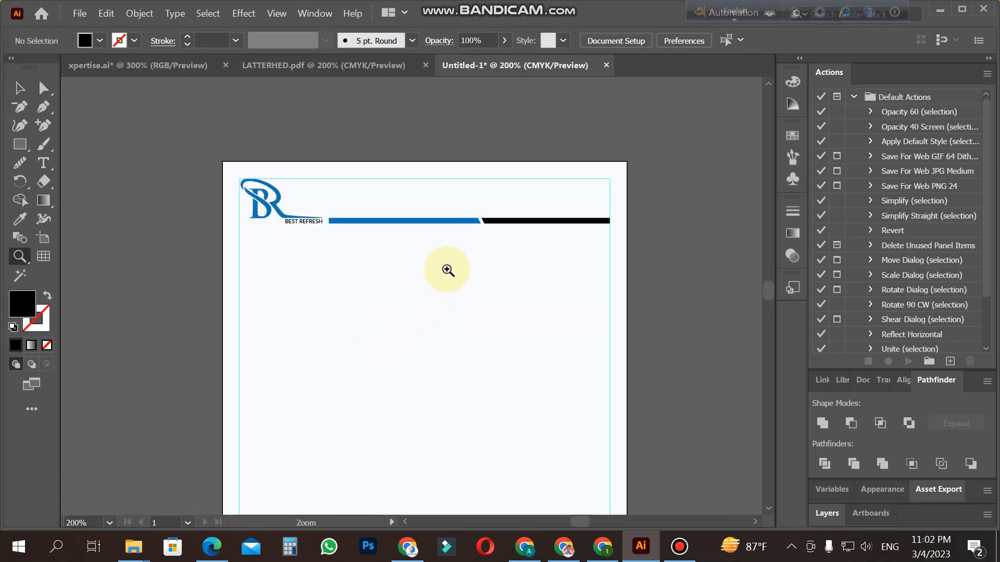
pyautogui.scroll(-3, 447, 270)
pyautogui.keyDown('alt'); pyautogui.click(440, 246); pyautogui.keyUp('alt')
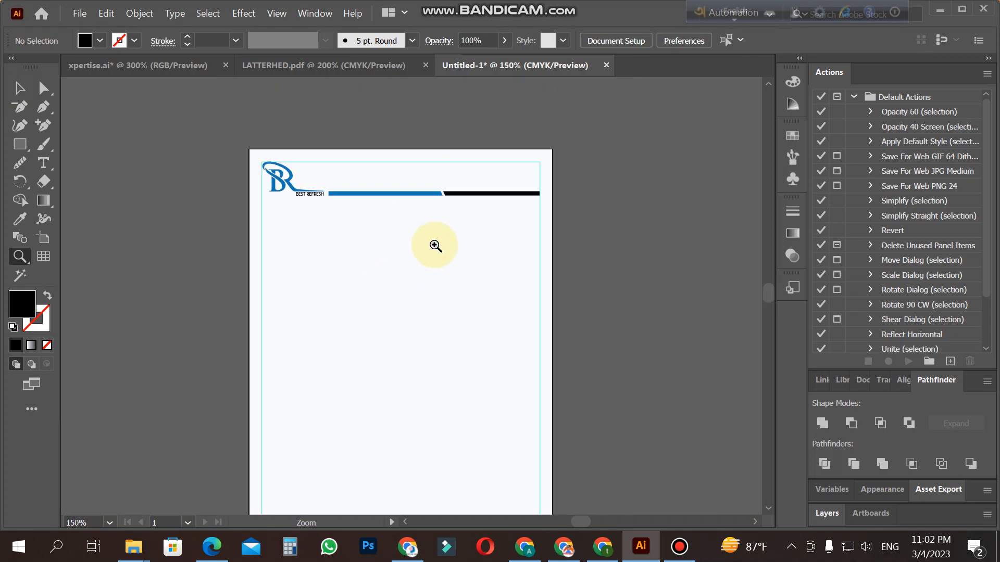
pyautogui.click(409, 251)
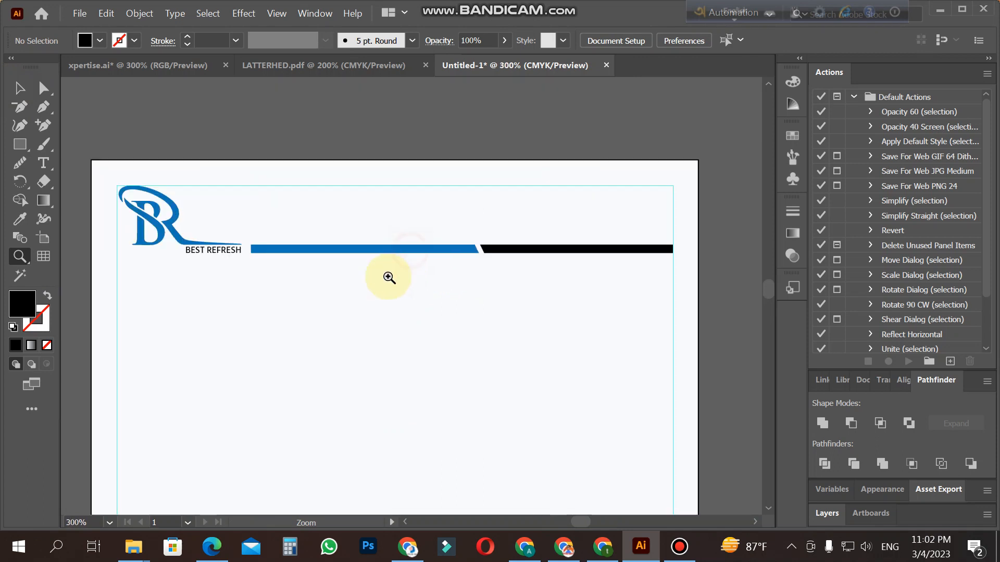
pyautogui.click(355, 258)
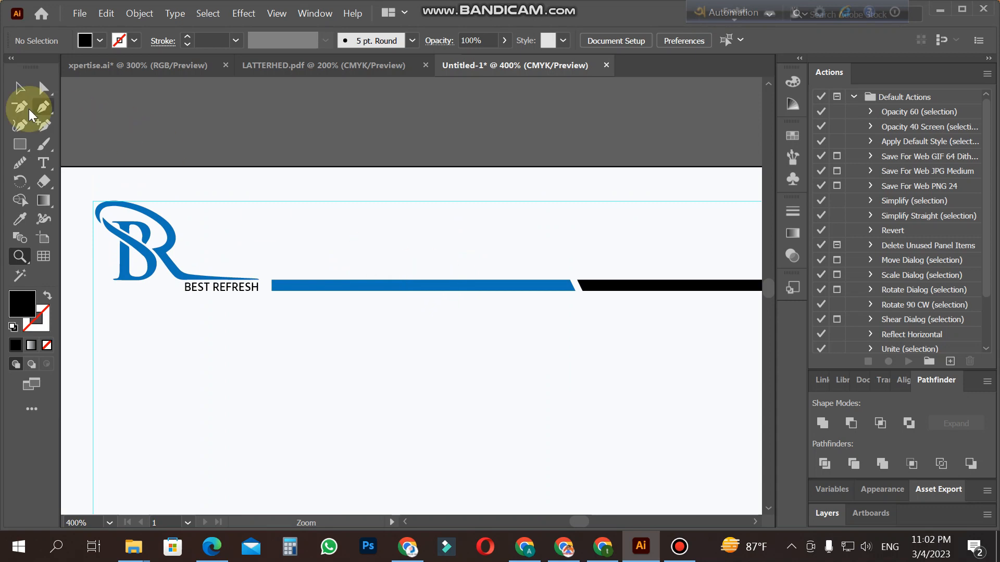
pyautogui.click(20, 89)
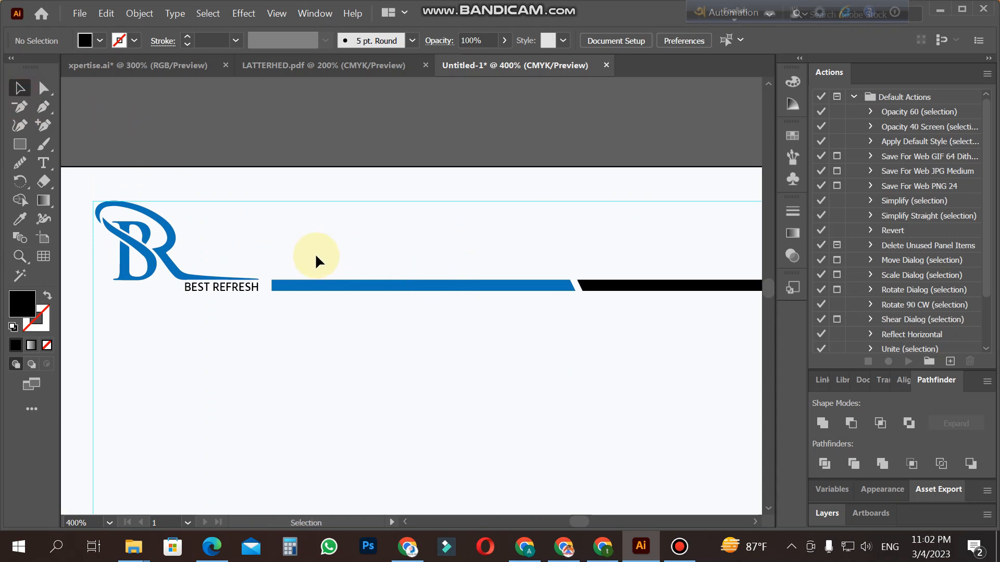
pyautogui.press('z')
pyautogui.keyDown('alt'); pyautogui.click(483, 309); pyautogui.keyUp('alt')
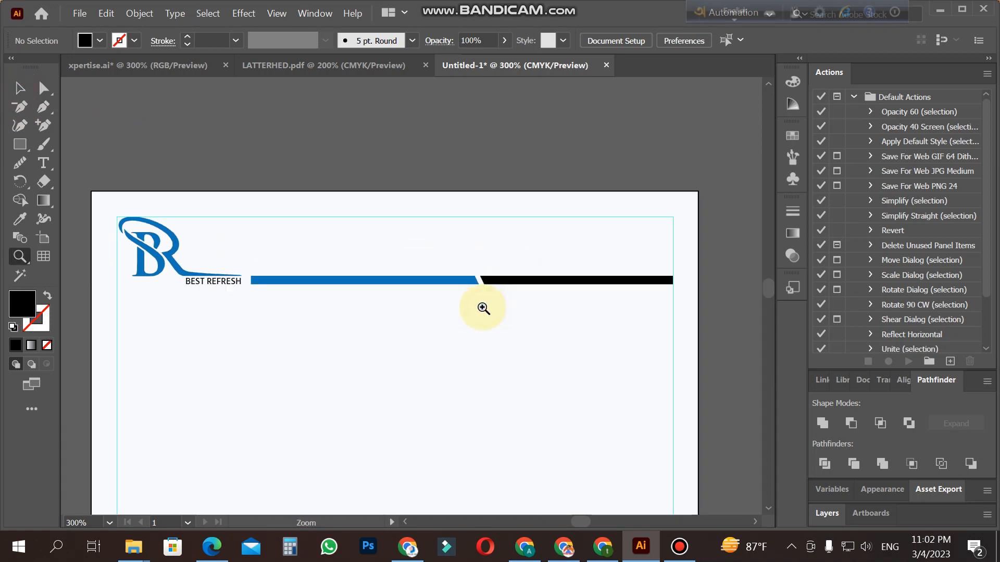
# Step: Copy the BEST REFRESH text under the logo and paste a duplicate onto the page
pyautogui.click(35, 167)
pyautogui.click(186, 283)
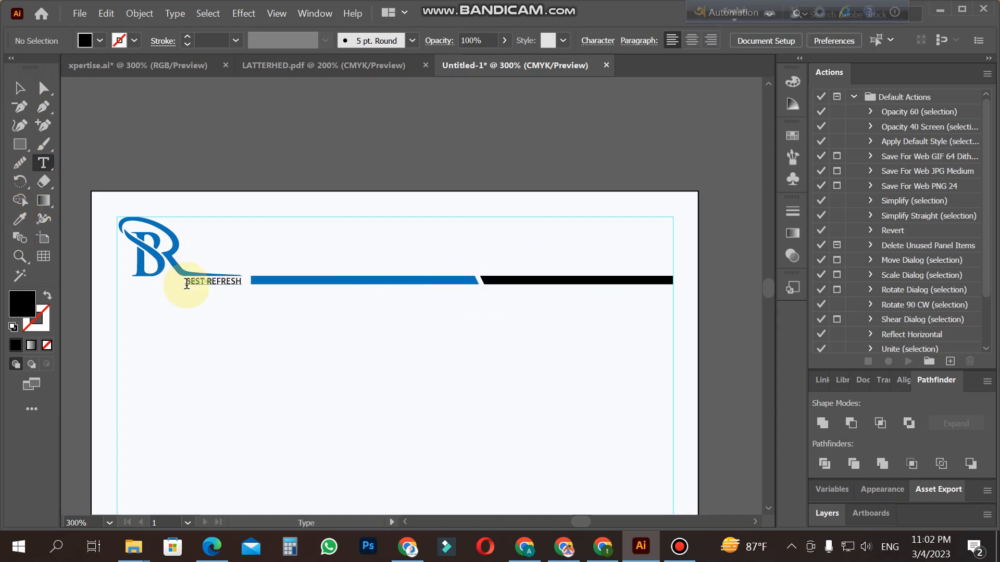
pyautogui.moveTo(224, 289); pyautogui.dragTo(251, 291)
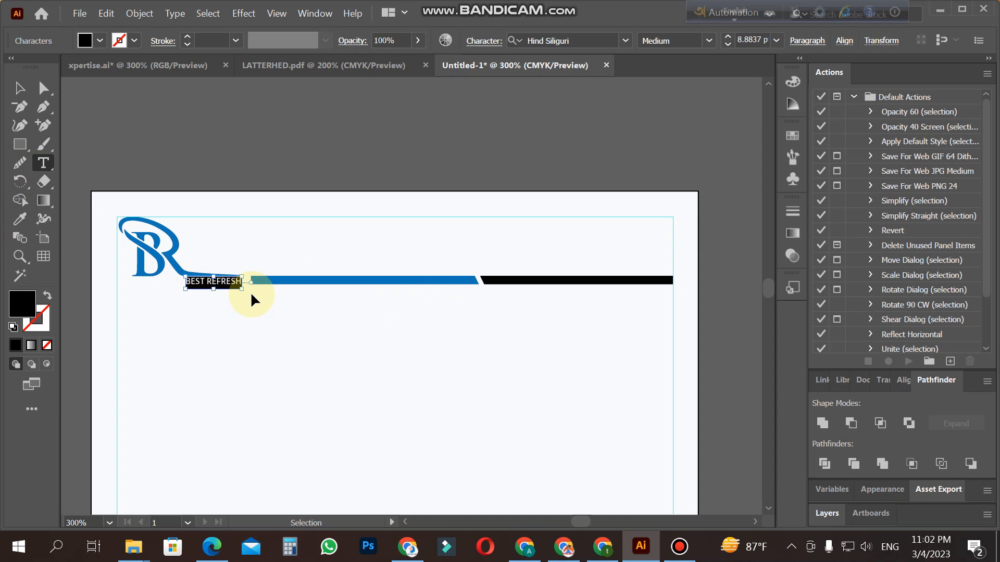
pyautogui.click(16, 93)
pyautogui.click(215, 379)
pyautogui.hotkey('ctrl', 'v')
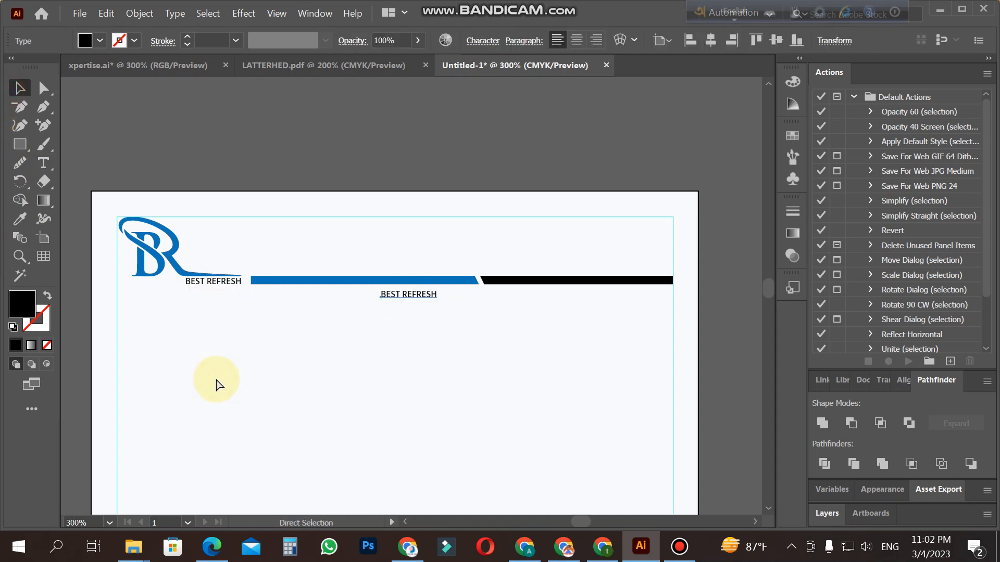
# Step: Enlarge the duplicate BEST REFRESH text into a title and place it above the header bar, just inside the top margin guide
pyautogui.moveTo(417, 293); pyautogui.dragTo(529, 261)
pyautogui.moveTo(461, 236); pyautogui.dragTo(440, 239)
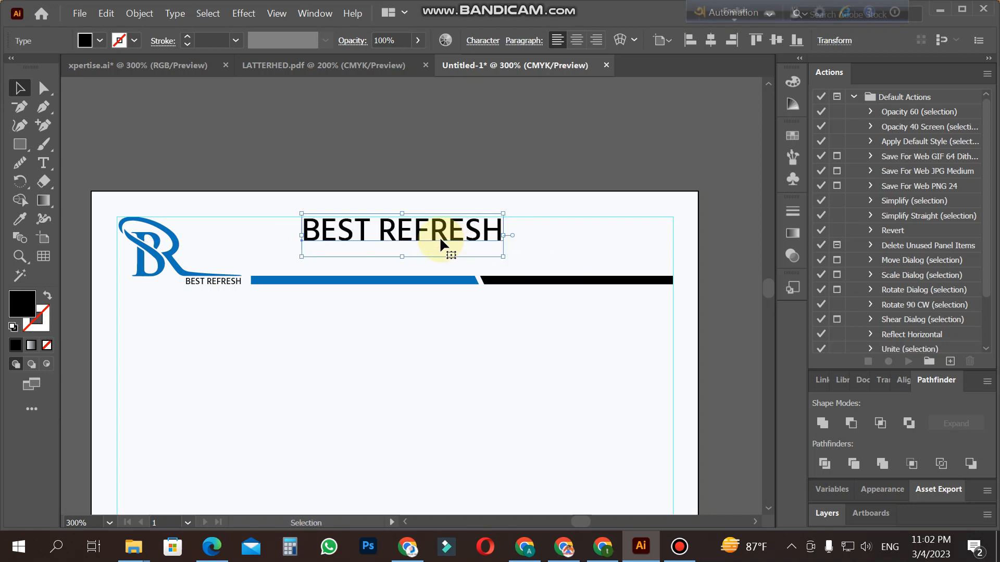
pyautogui.click(437, 349)
pyautogui.click(44, 163)
pyautogui.click(229, 400)
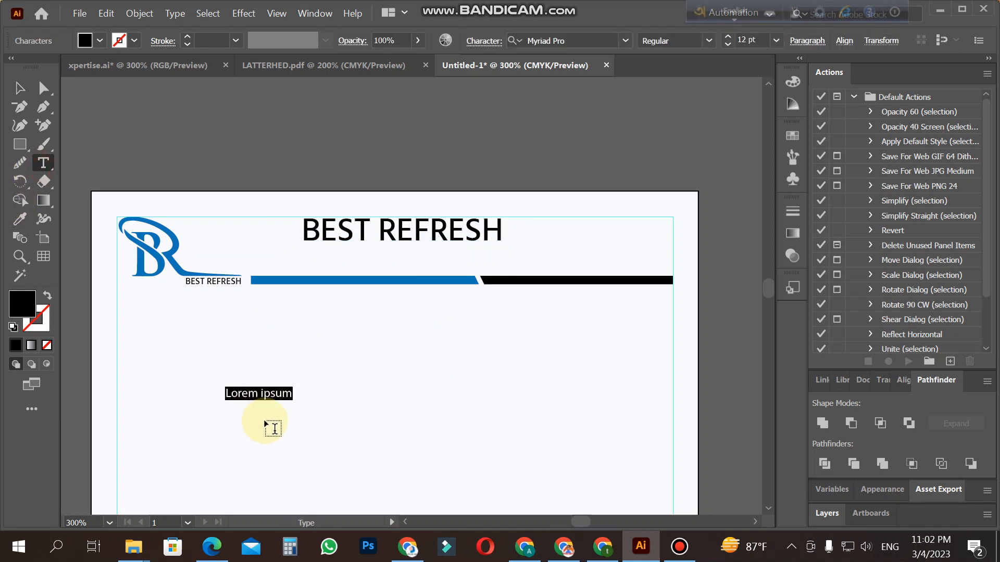
pyautogui.click(17, 89)
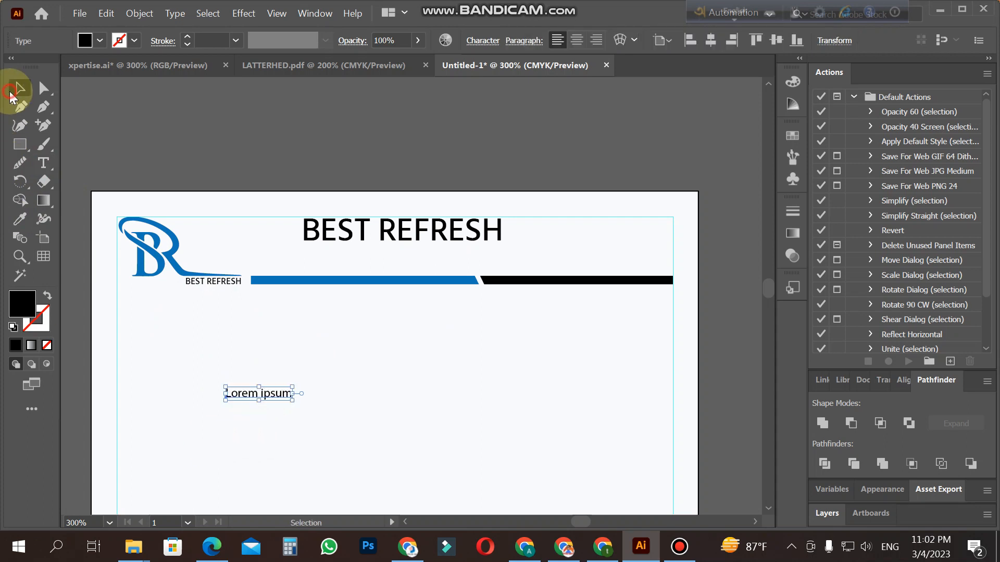
pyautogui.press('Delete')
# Step: Move the large BEST REFRESH title slightly down, closer to the header bar
pyautogui.moveTo(443, 245); pyautogui.dragTo(445, 254)
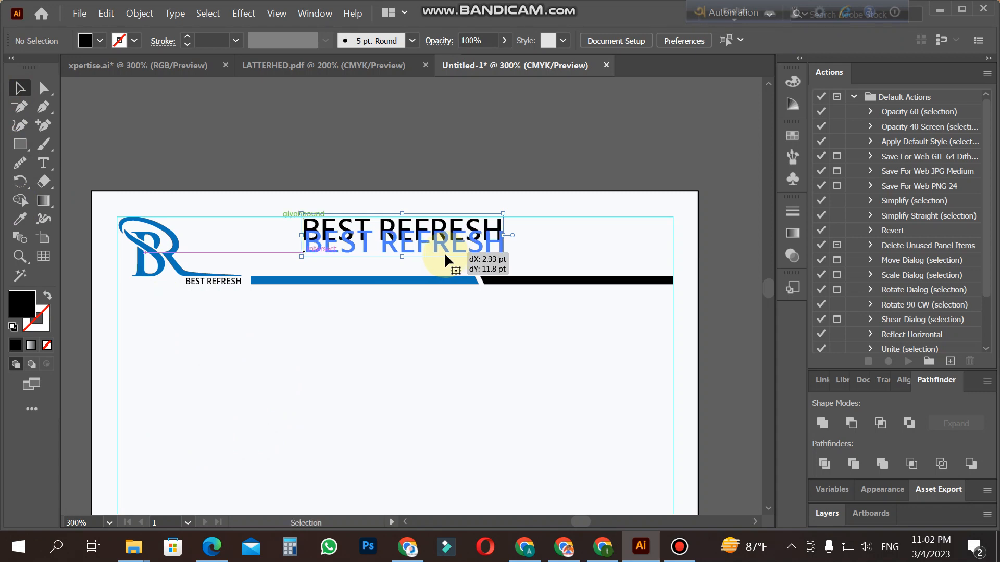
pyautogui.click(399, 363)
# Step: Try to draw a footer rectangle about 25 pt high across the page width, between the bottom margin guide and the page edge
pyautogui.scroll(-3, 376, 358)
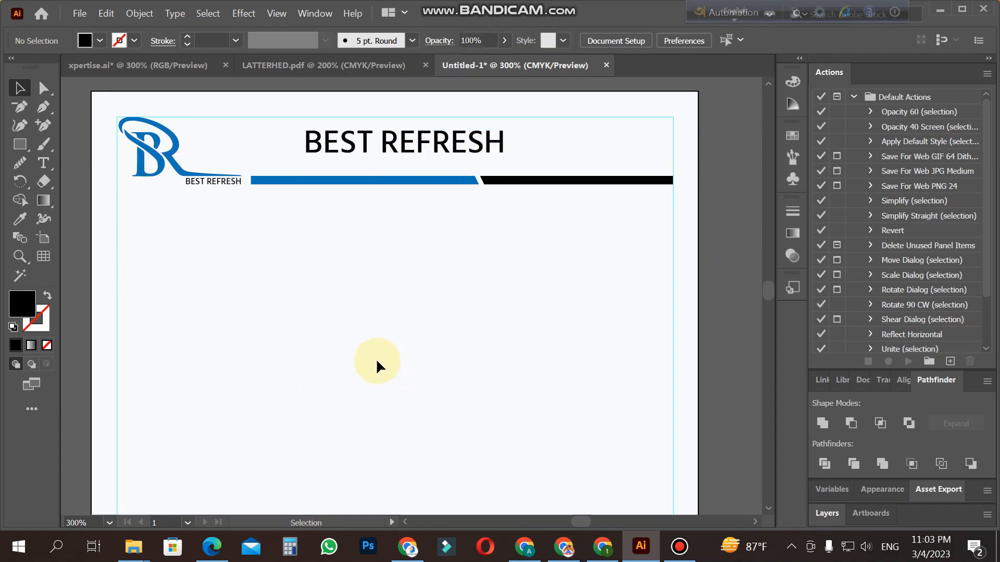
pyautogui.press('z')
pyautogui.keyDown('alt'); pyautogui.click(377, 361); pyautogui.keyUp('alt')
pyautogui.keyDown('alt'); pyautogui.click(377, 361); pyautogui.keyUp('alt')
pyautogui.scroll(-2, 434, 351)
pyautogui.scroll(1, 433, 350)
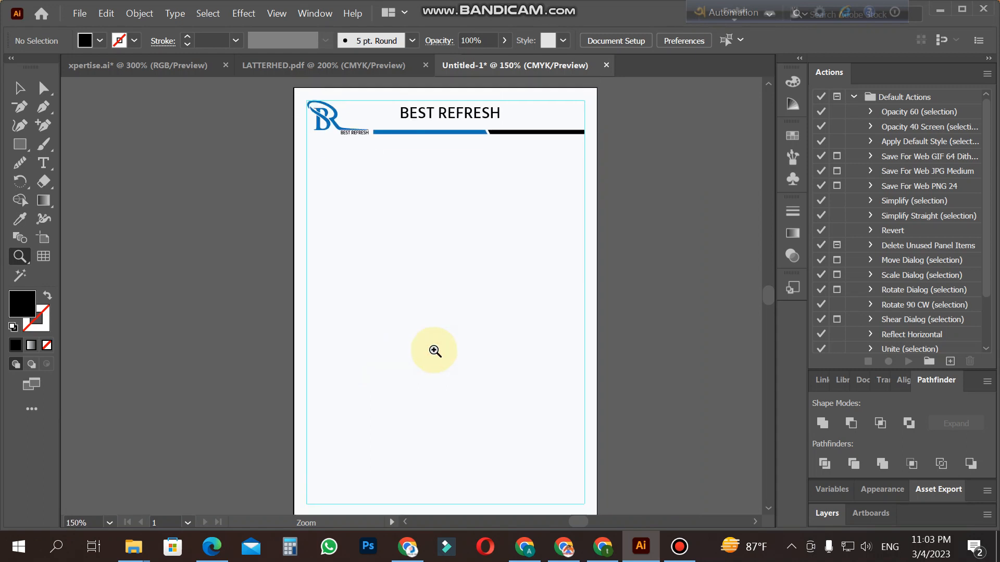
pyautogui.click(19, 91)
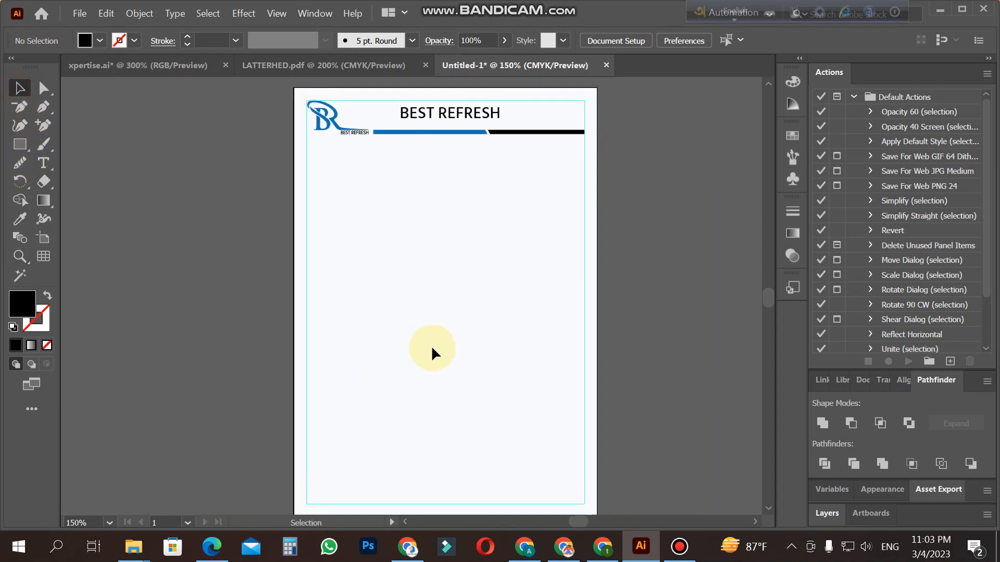
pyautogui.scroll(-2, 431, 345)
pyautogui.click(18, 144)
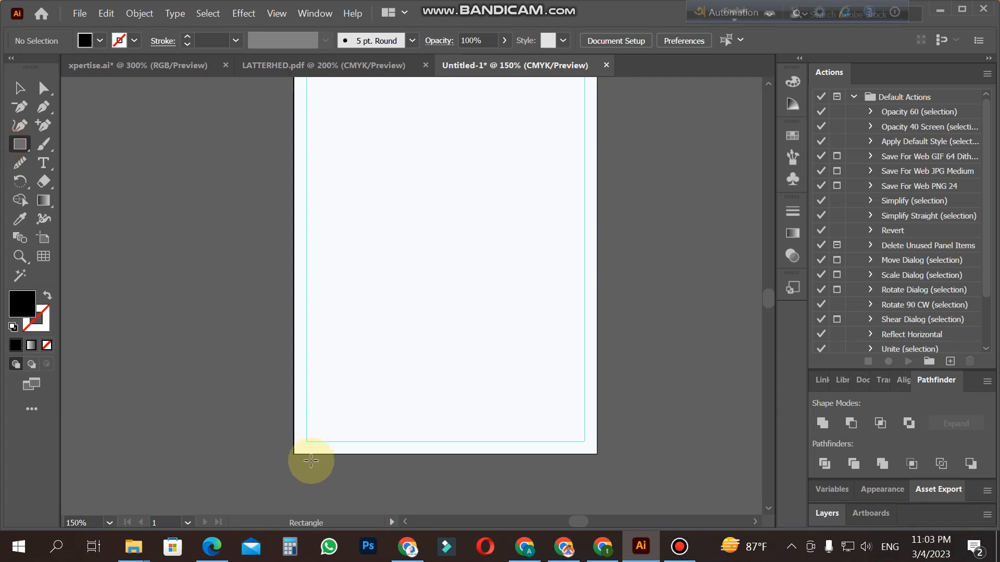
pyautogui.moveTo(295, 454); pyautogui.dragTo(592, 440)
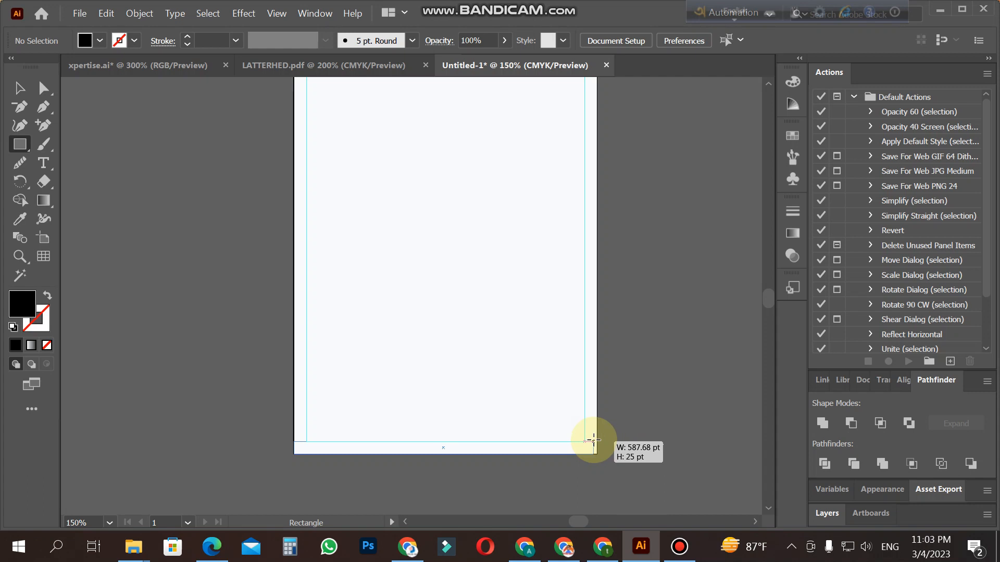
pyautogui.moveTo(596, 440); pyautogui.dragTo(596, 441)
pyautogui.click(20, 88)
pyautogui.press('Delete')
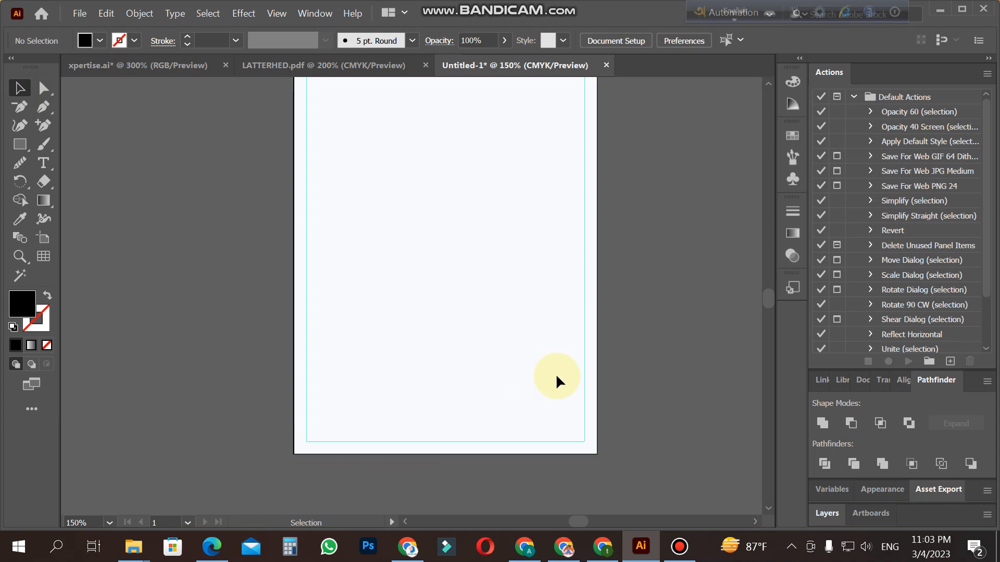
# Step: Duplicate the blue and black header bar and place the copy in the lower part of the page
pyautogui.scroll(5, 551, 250)
pyautogui.click(474, 195)
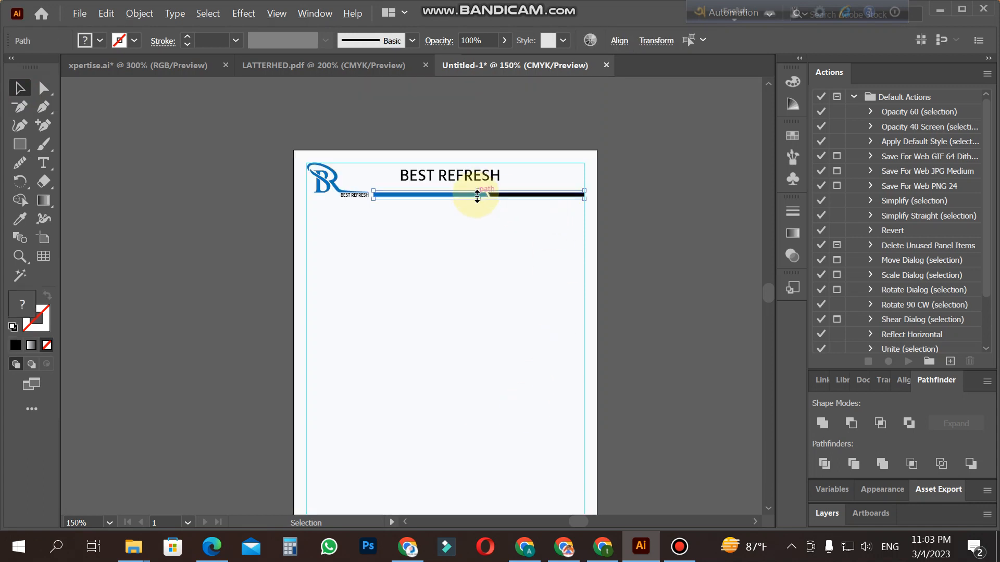
pyautogui.keyDown('alt'); pyautogui.moveTo(439, 384); pyautogui.dragTo(442, 461); pyautogui.keyUp('alt')
pyautogui.scroll(-3, 442, 461)
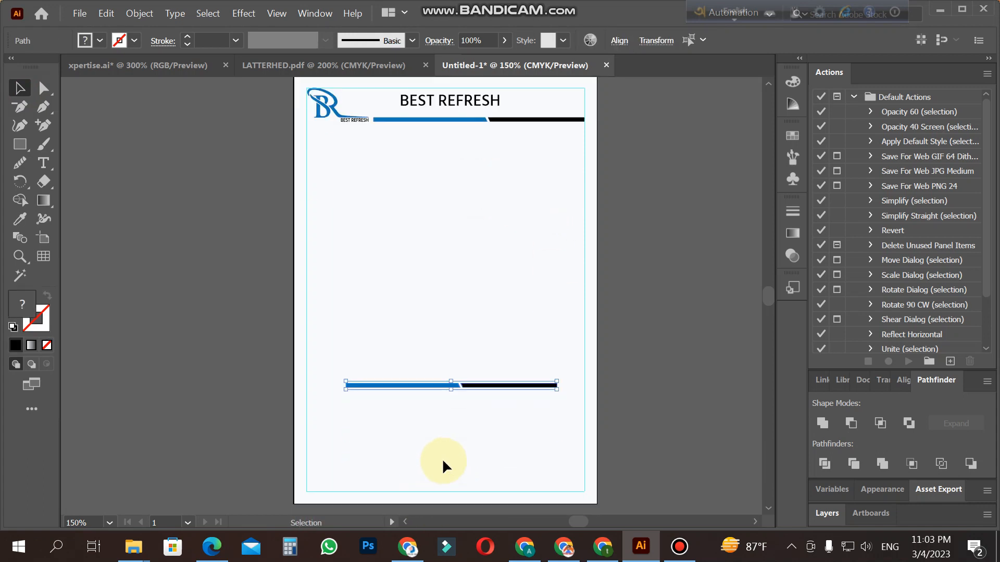
# Step: Move the duplicate bar into the lower-left corner of the margin guides
pyautogui.press('z')
pyautogui.click(450, 368)
pyautogui.click(451, 368)
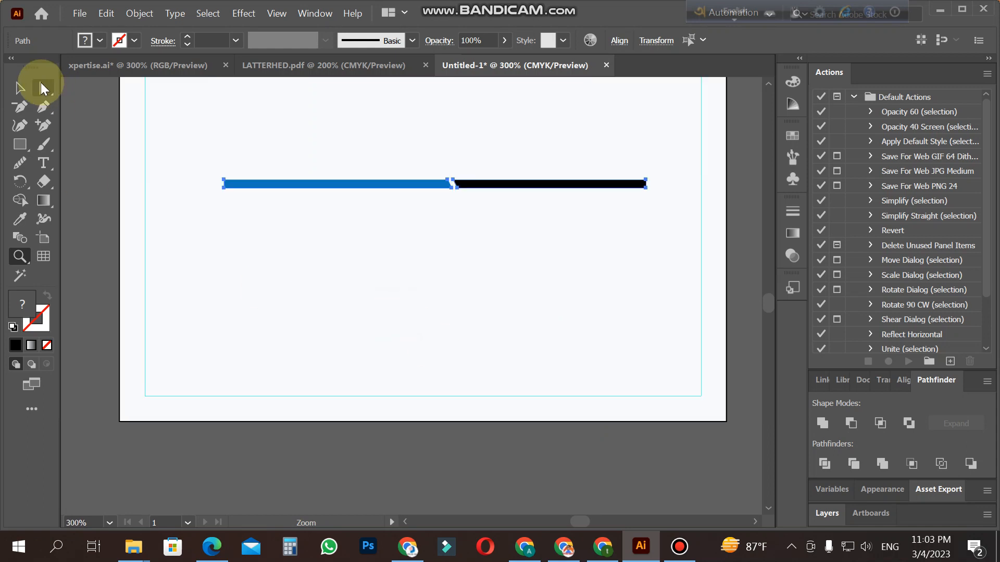
pyautogui.click(19, 88)
pyautogui.moveTo(364, 193); pyautogui.dragTo(292, 402)
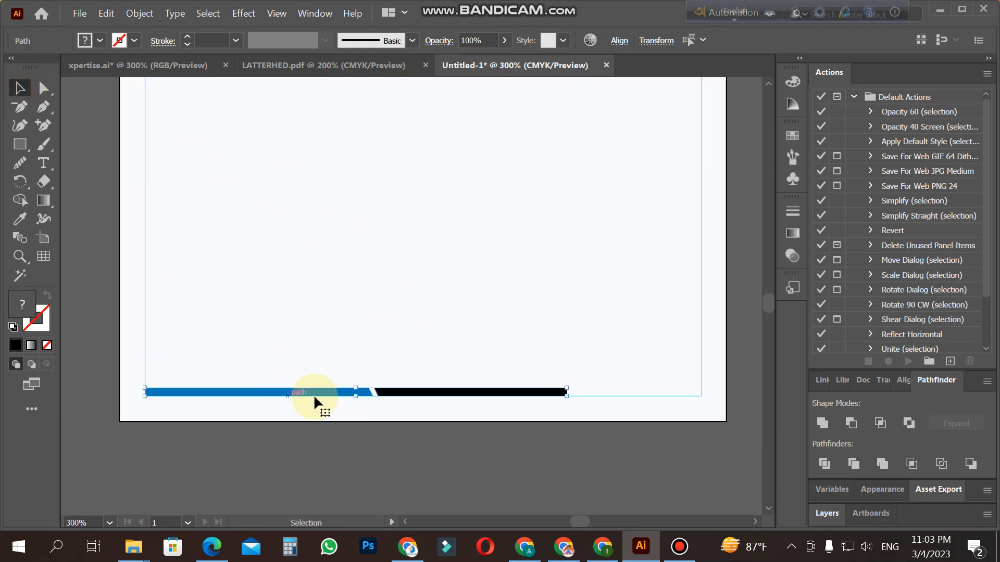
# Step: Extend the black section of the footer bar horizontally until it reaches the right margin guide
pyautogui.press('z')
pyautogui.click(566, 397)
pyautogui.click(401, 291)
pyautogui.click(399, 291)
pyautogui.keyDown('alt'); pyautogui.click(532, 304); pyautogui.keyUp('alt')
pyautogui.click(537, 306)
pyautogui.click(20, 88)
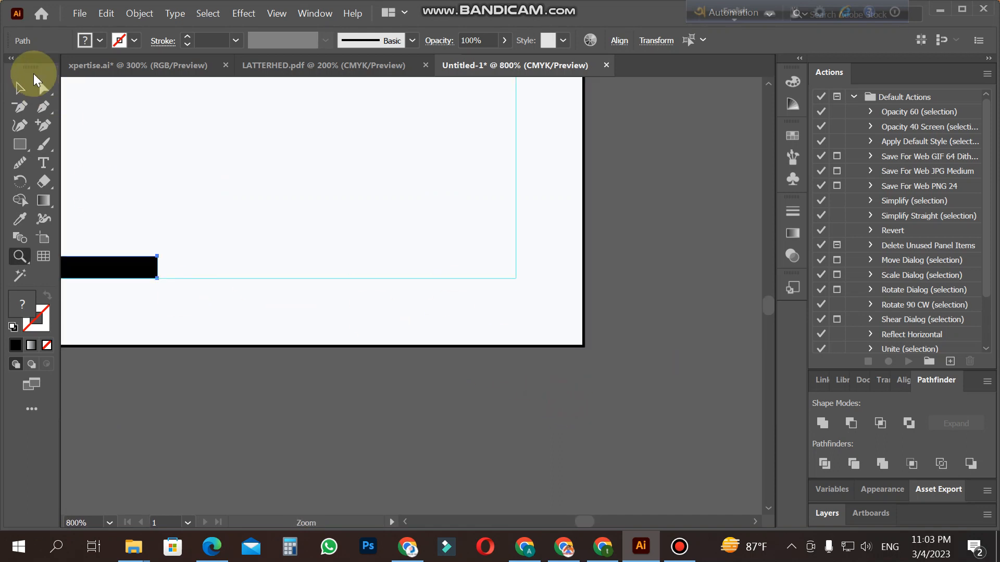
pyautogui.click(130, 265)
pyautogui.moveTo(157, 270); pyautogui.dragTo(518, 271)
pyautogui.press('z')
pyautogui.keyDown('alt'); pyautogui.click(336, 260); pyautogui.keyUp('alt')
pyautogui.keyDown('alt'); pyautogui.click(336, 259); pyautogui.keyUp('alt')
pyautogui.keyDown('alt'); pyautogui.click(336, 259); pyautogui.keyUp('alt')
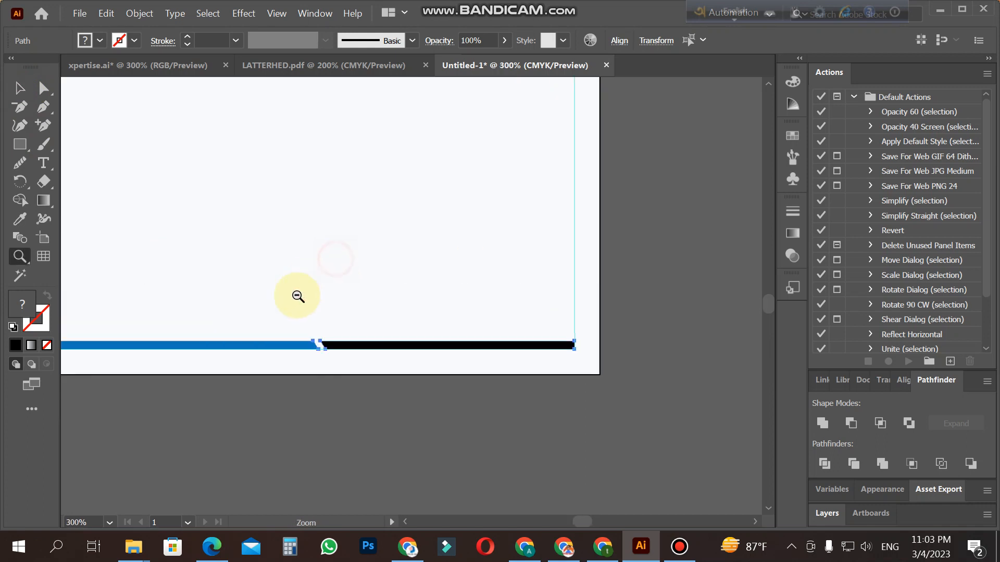
pyautogui.keyDown('alt'); pyautogui.click(299, 297); pyautogui.keyUp('alt')
pyautogui.click(21, 87)
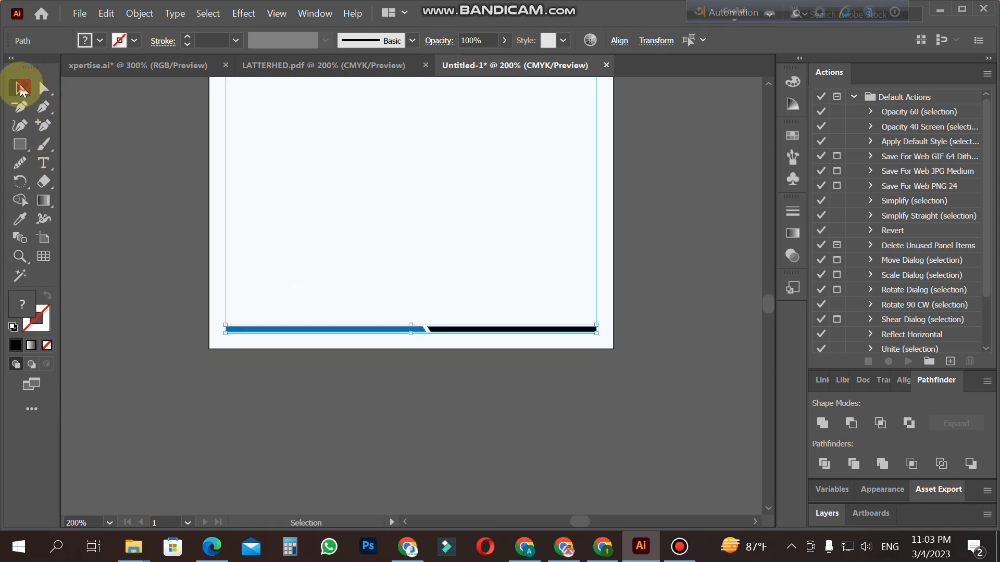
pyautogui.click(291, 394)
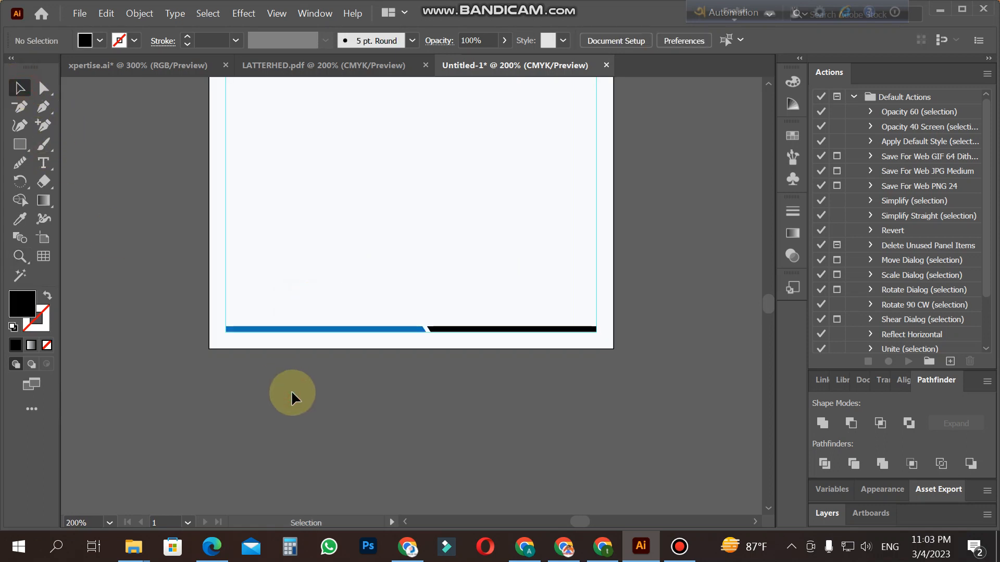
# Step: Examine the footer bar up close, and check the layout of the whole letterhead page
pyautogui.press('z')
pyautogui.click(424, 317)
pyautogui.click(543, 293)
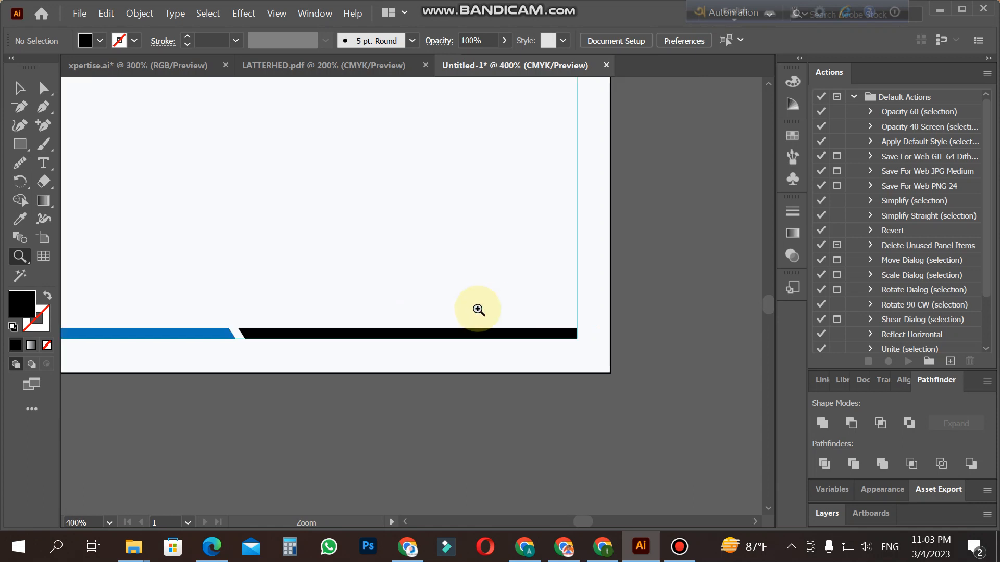
pyautogui.click(397, 276)
pyautogui.click(20, 148)
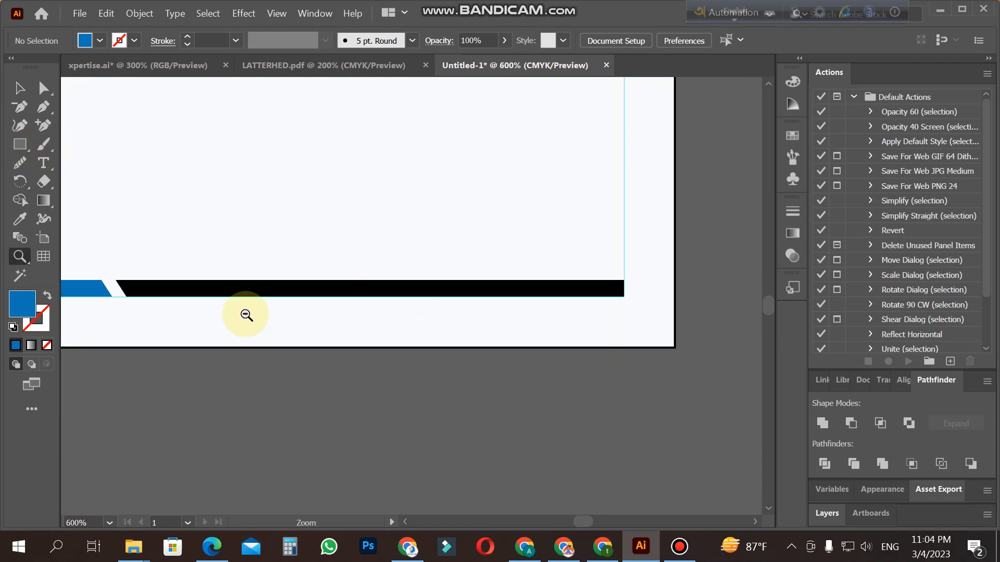
pyautogui.keyDown('alt'); pyautogui.click(246, 313); pyautogui.keyUp('alt')
pyautogui.keyDown('alt'); pyautogui.click(389, 258); pyautogui.keyUp('alt')
pyautogui.keyDown('alt'); pyautogui.click(294, 271); pyautogui.keyUp('alt')
pyautogui.keyDown('alt'); pyautogui.click(294, 270); pyautogui.keyUp('alt')
pyautogui.scroll(16, 520, 305)
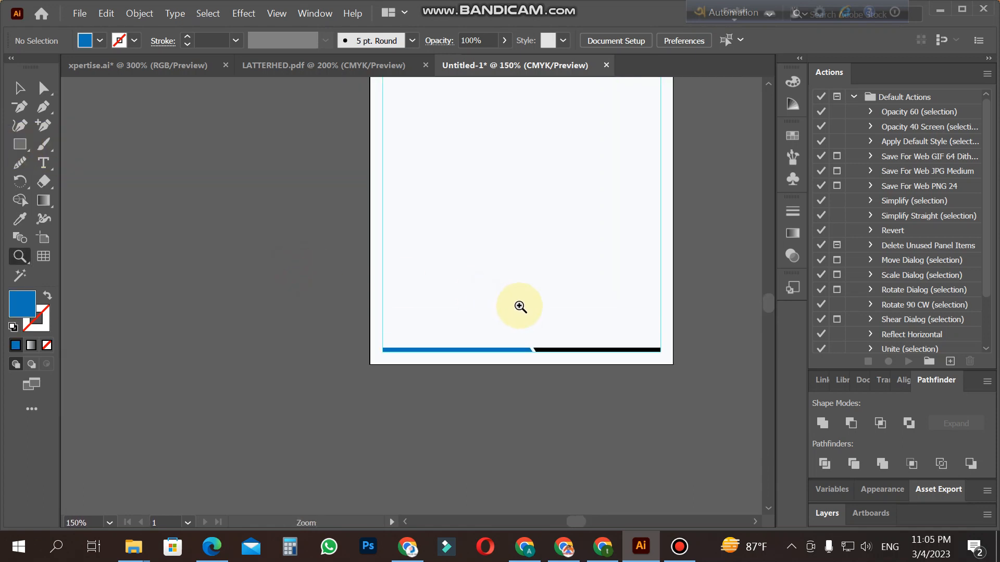
pyautogui.scroll(-14, 527, 336)
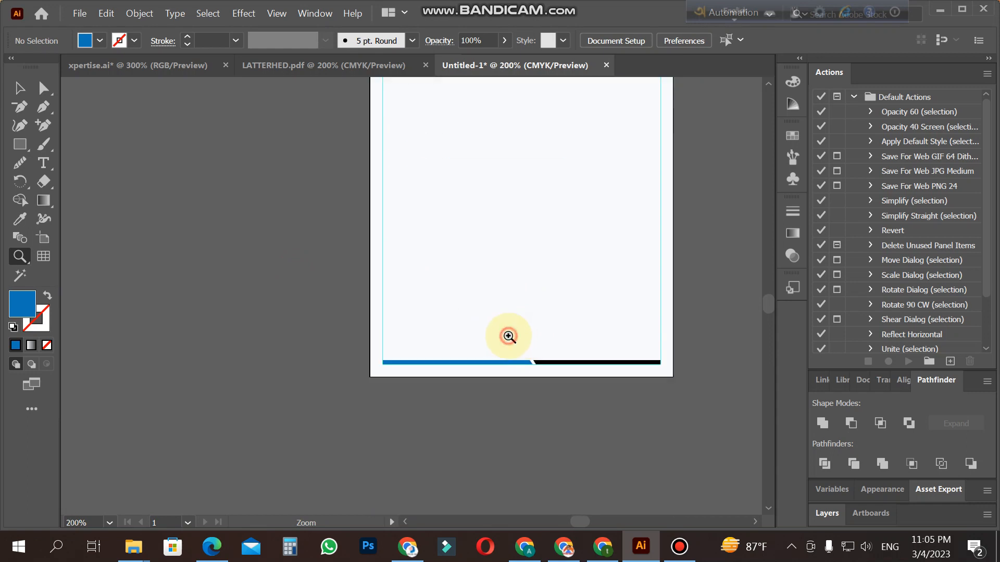
pyautogui.keyDown('alt'); pyautogui.click(403, 266); pyautogui.keyUp('alt')
pyautogui.keyDown('alt'); pyautogui.click(407, 264); pyautogui.keyUp('alt')
pyautogui.scroll(3, 408, 263)
pyautogui.click(407, 263)
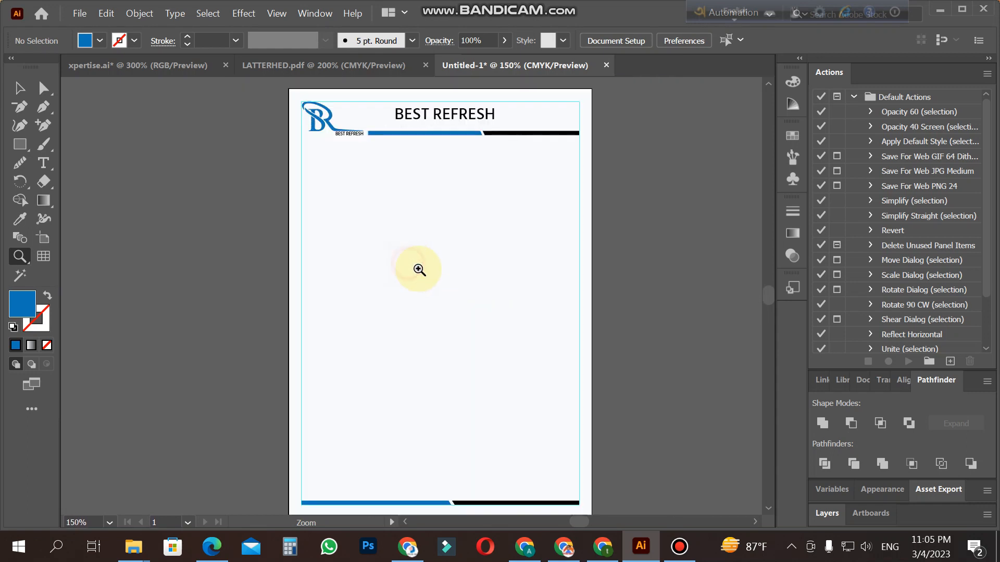
# Step: Duplicate the blue BR logo mark into the middle of the page and enlarge the copy proportionally from its centre
pyautogui.scroll(2, 419, 270)
pyautogui.click(20, 88)
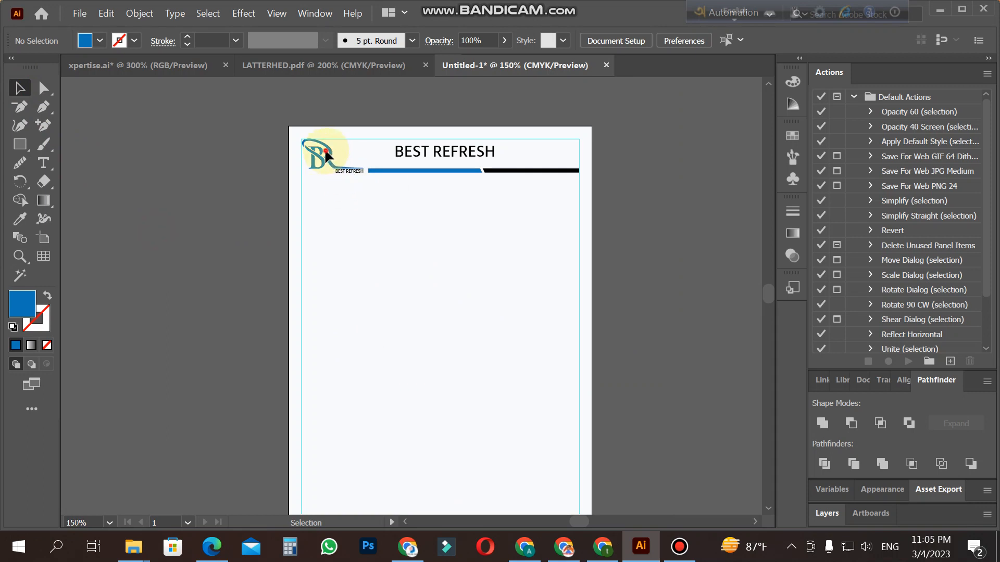
pyautogui.moveTo(323, 157); pyautogui.dragTo(439, 363)
pyautogui.scroll(-2, 458, 392)
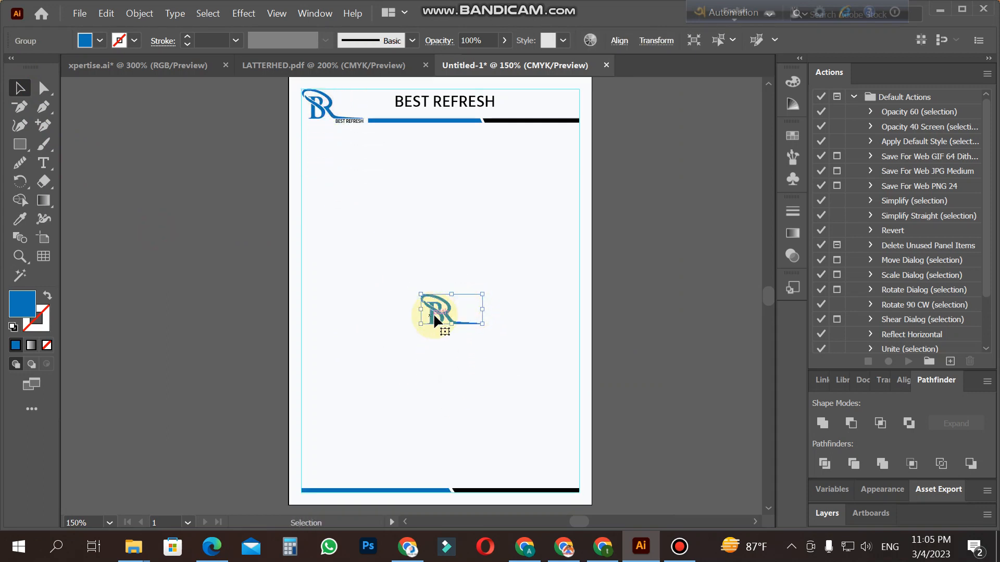
pyautogui.moveTo(483, 323); pyautogui.dragTo(535, 350)
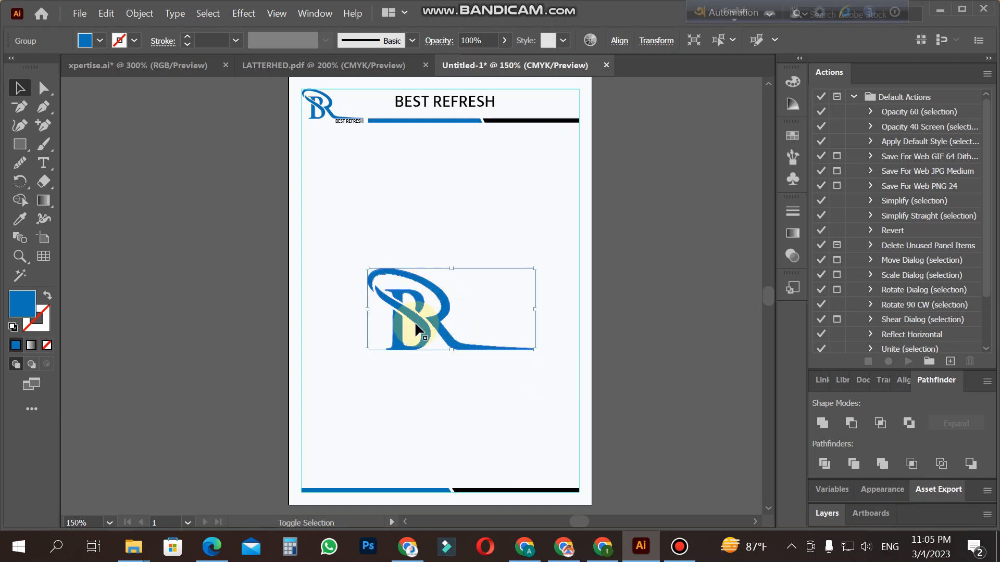
pyautogui.moveTo(415, 316); pyautogui.dragTo(415, 297)
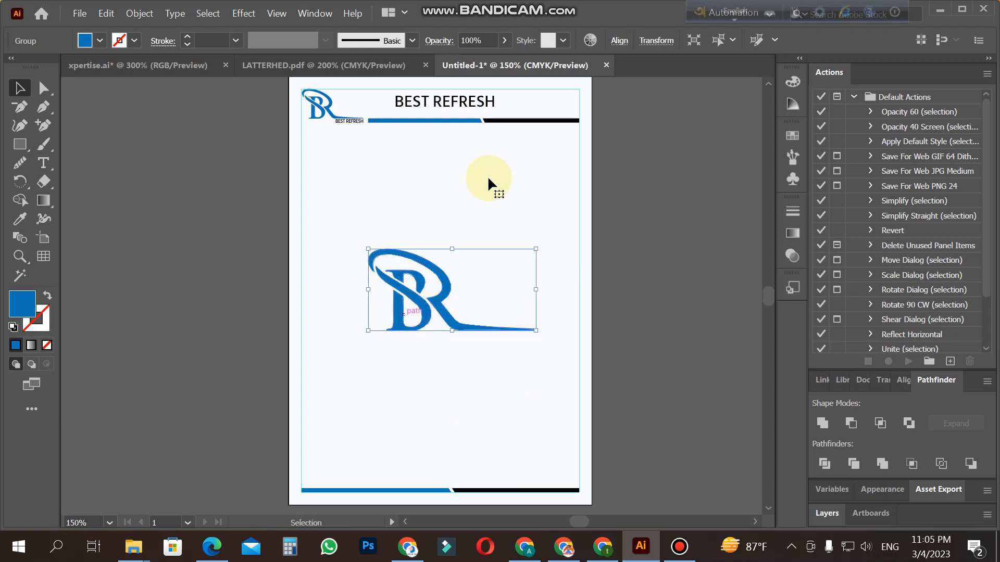
# Step: Set the opacity of the large BR logo mark in the page centre to 10%
pyautogui.click(504, 40)
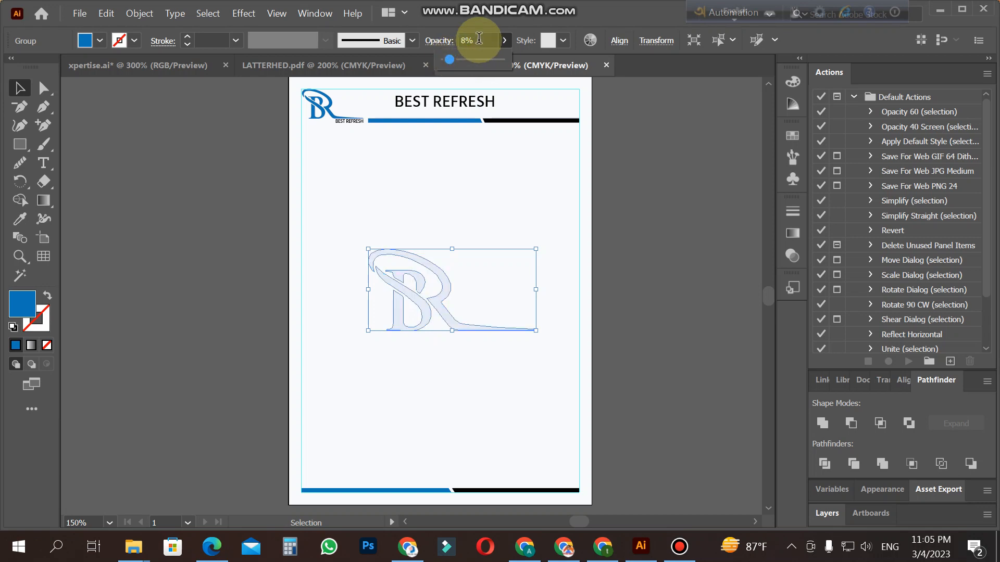
pyautogui.moveTo(478, 41); pyautogui.dragTo(440, 47)
pyautogui.write('10')
pyautogui.press('Return')
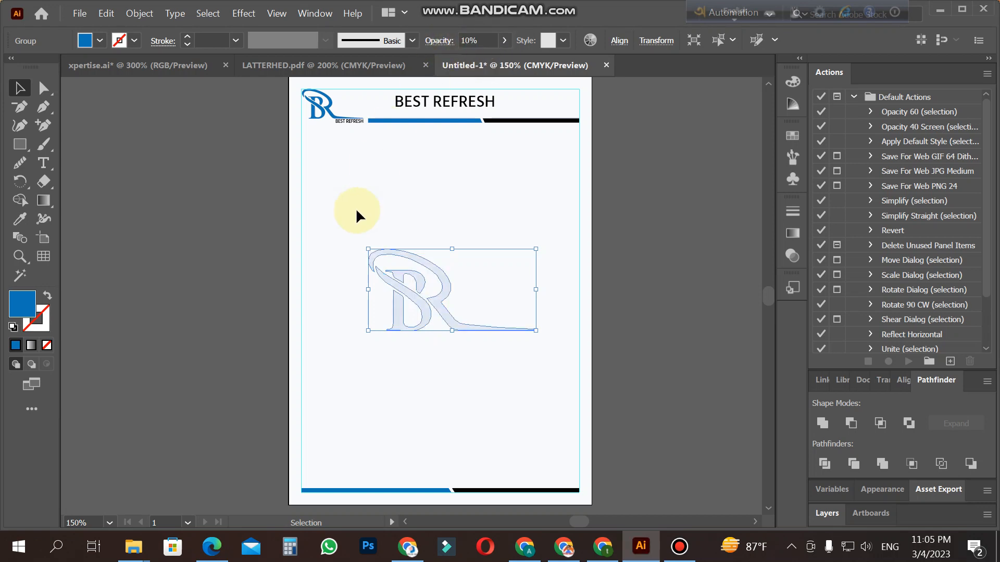
pyautogui.click(355, 207)
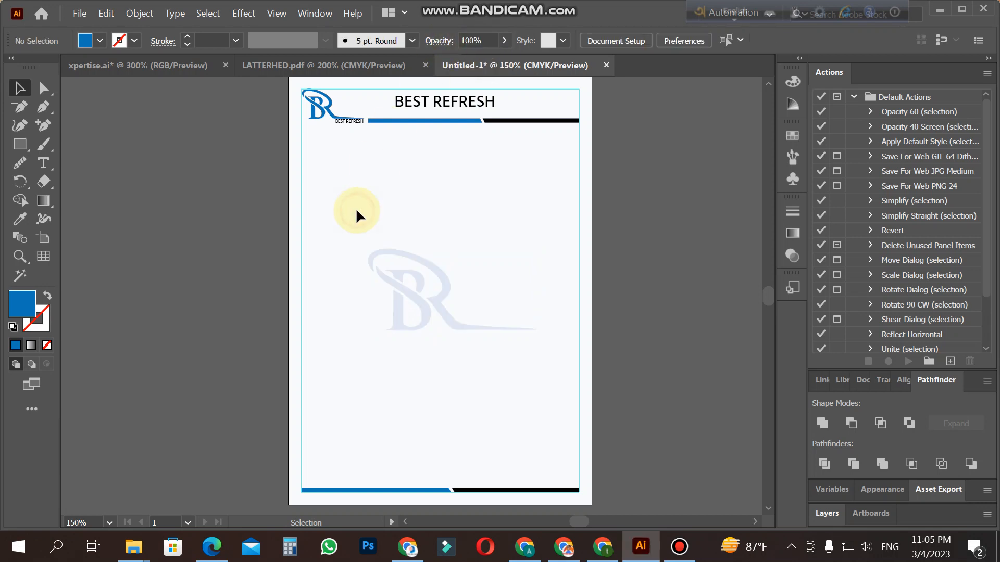
# Step: Enlarge the faded BR watermark a little more, keeping its proportions and its place in the page centre
pyautogui.click(445, 296)
pyautogui.moveTo(539, 330); pyautogui.dragTo(561, 349)
pyautogui.click(684, 355)
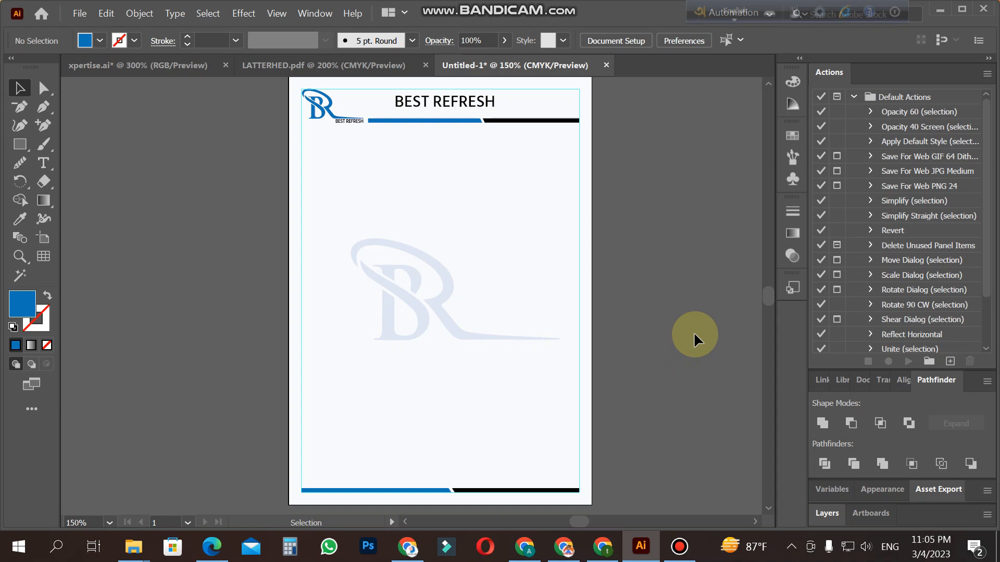
# Step: Move the blue and black footer bar straight down, below the bottom margin guide and close to the page edge
pyautogui.scroll(-2, 688, 333)
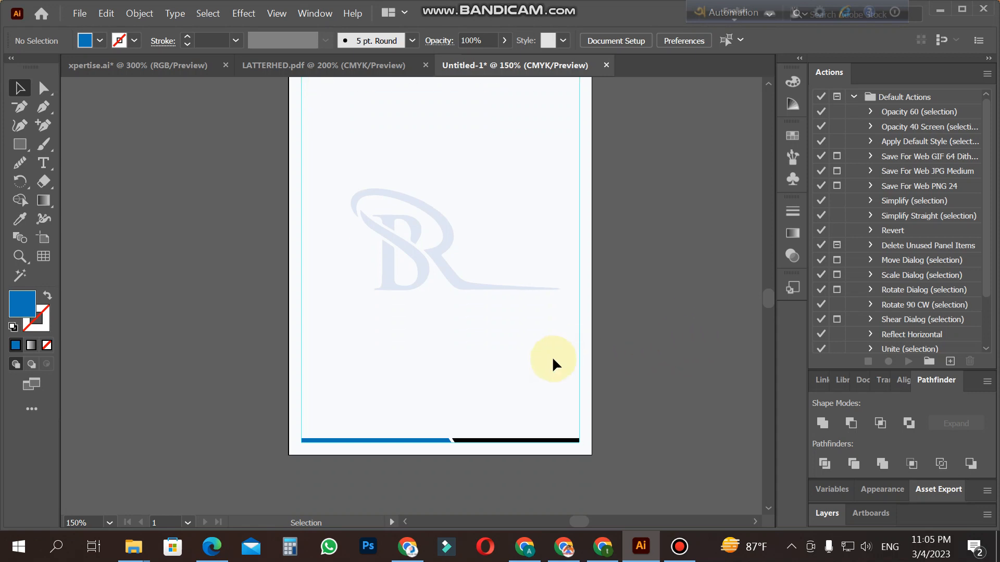
pyautogui.press('z')
pyautogui.click(420, 407)
pyautogui.click(440, 295)
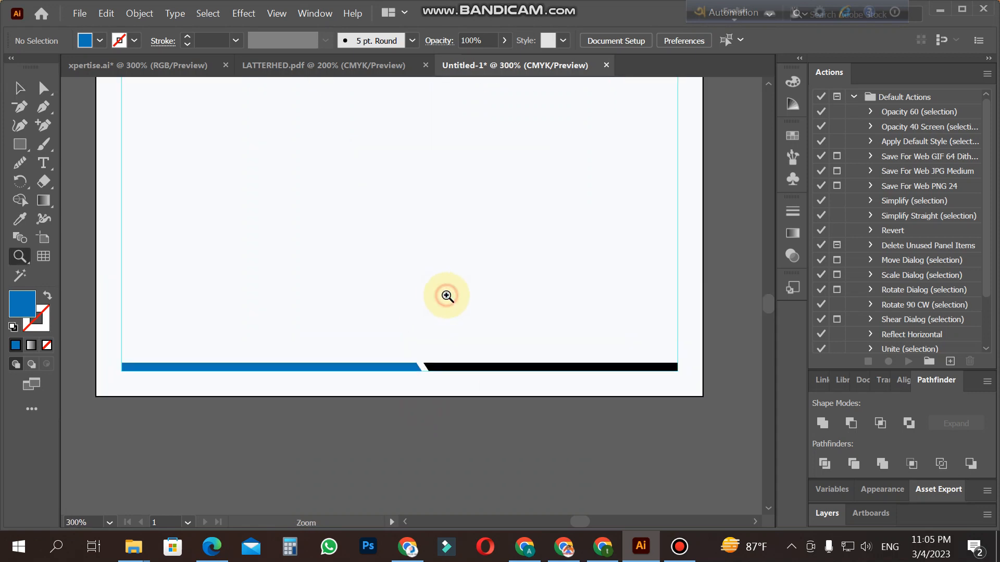
pyautogui.click(20, 88)
pyautogui.moveTo(476, 383); pyautogui.dragTo(476, 384)
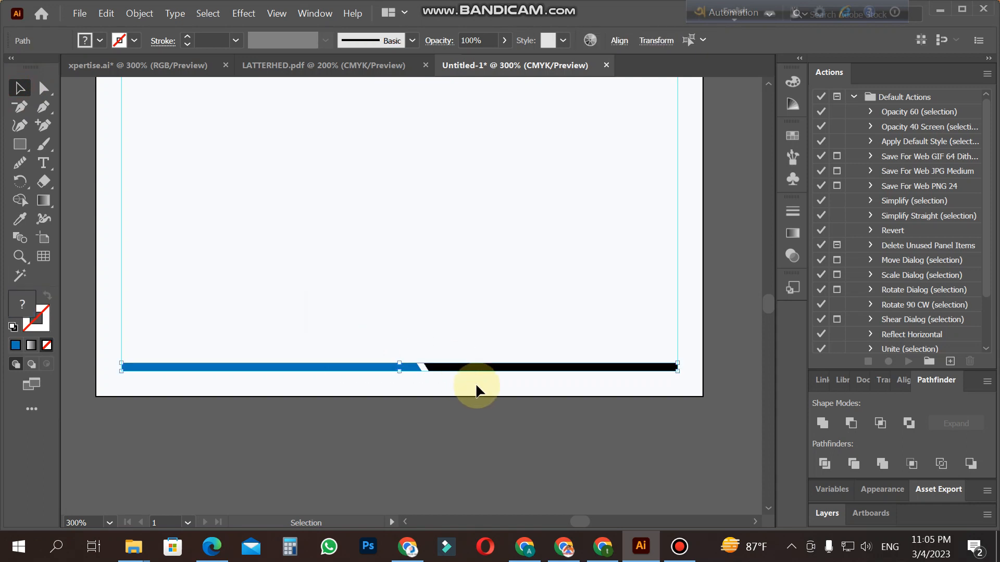
pyautogui.press('Down')
pyautogui.press('Down')
pyautogui.press('Down')
pyautogui.press('Down')
pyautogui.press('Down')
pyautogui.press('Down')
pyautogui.press('Down')
pyautogui.press('Down')
pyautogui.press('Down')
pyautogui.press('Down')
pyautogui.press('Down')
pyautogui.press('Down')
pyautogui.press('Down')
pyautogui.press('Down')
pyautogui.press('Down')
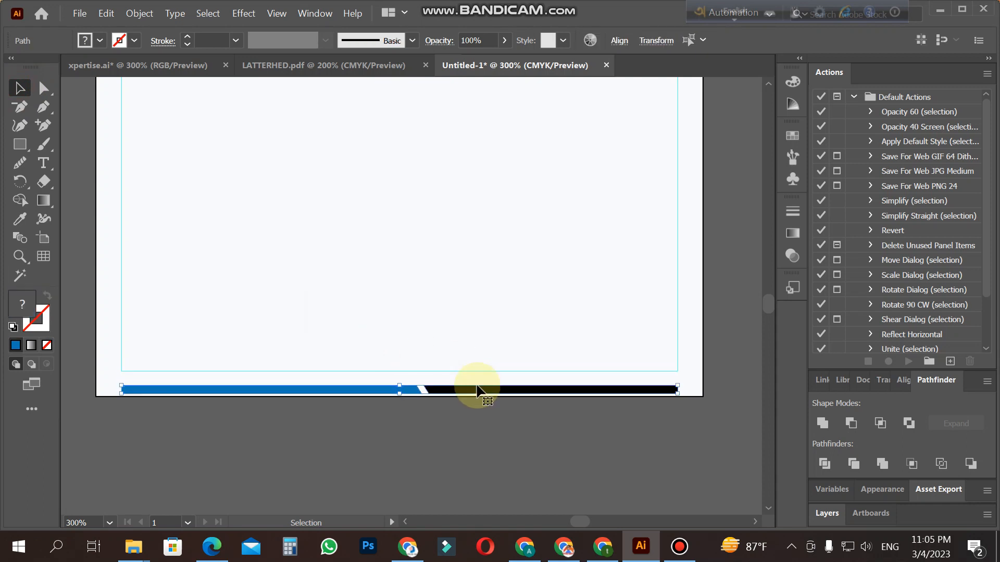
pyautogui.click(506, 440)
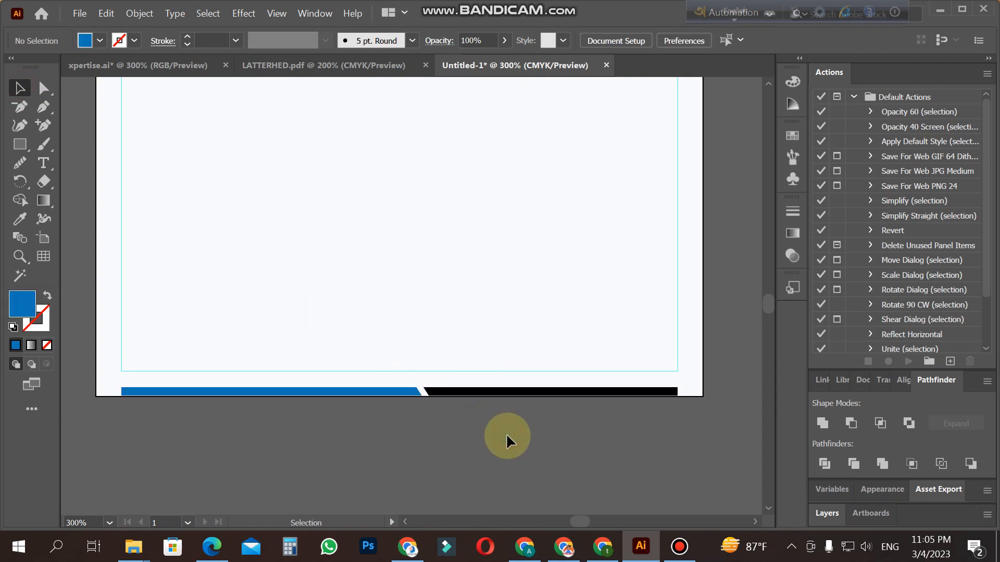
# Step: Make the footer bar slightly taller by raising its upper edge, leaving a gap below the margin guide
pyautogui.moveTo(396, 376); pyautogui.dragTo(423, 398)
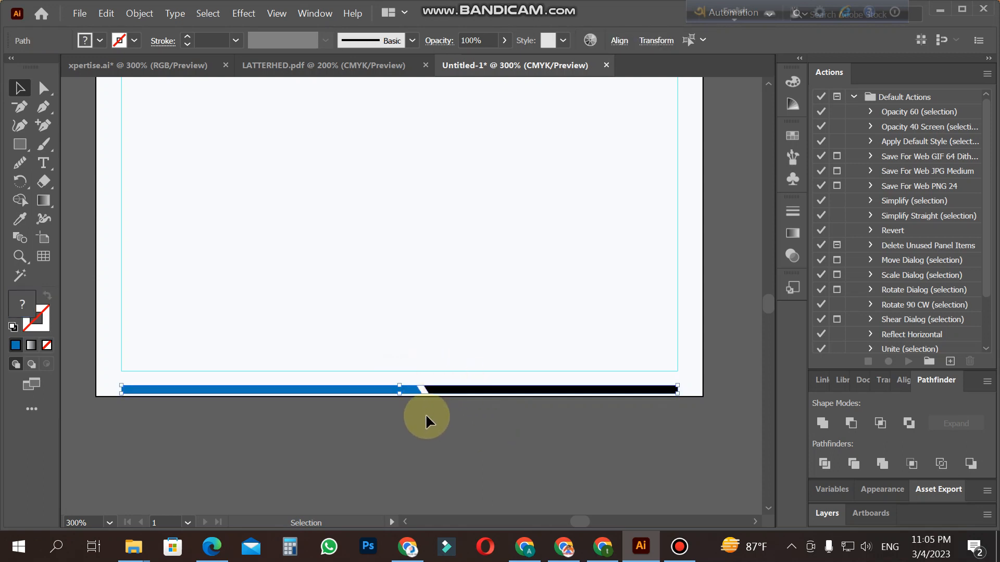
pyautogui.moveTo(401, 386); pyautogui.dragTo(401, 373)
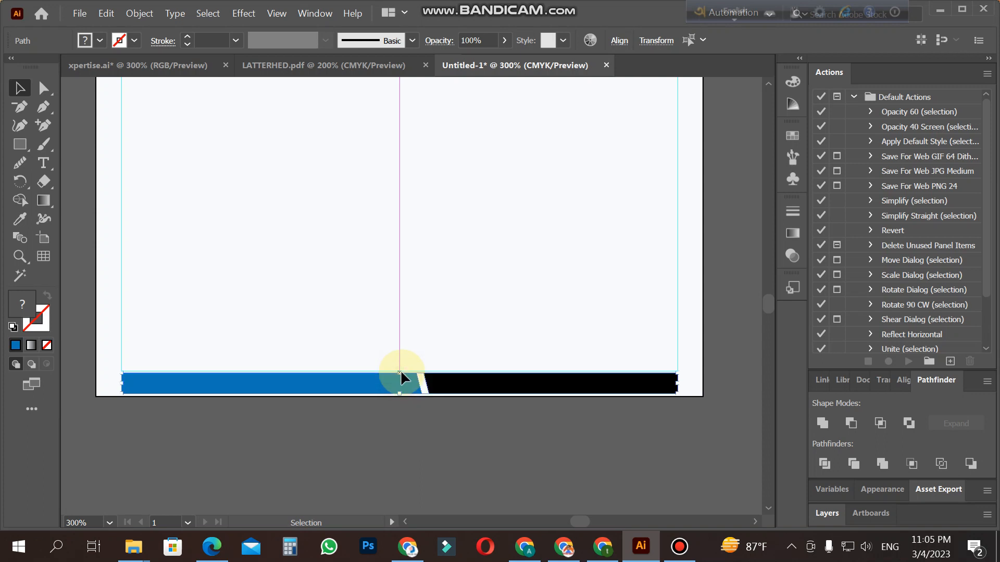
pyautogui.click(430, 445)
pyautogui.moveTo(379, 326); pyautogui.dragTo(401, 387)
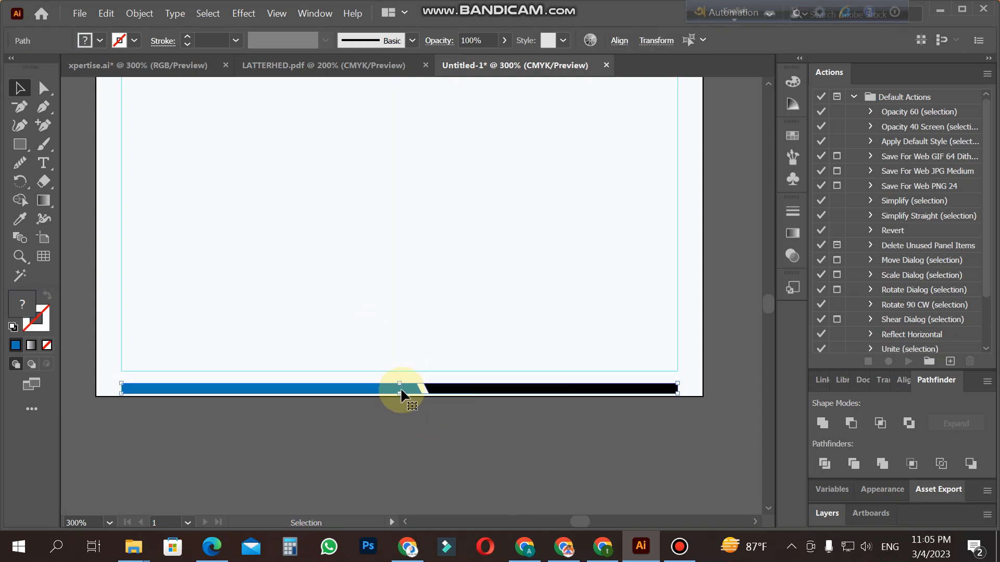
pyautogui.click(427, 424)
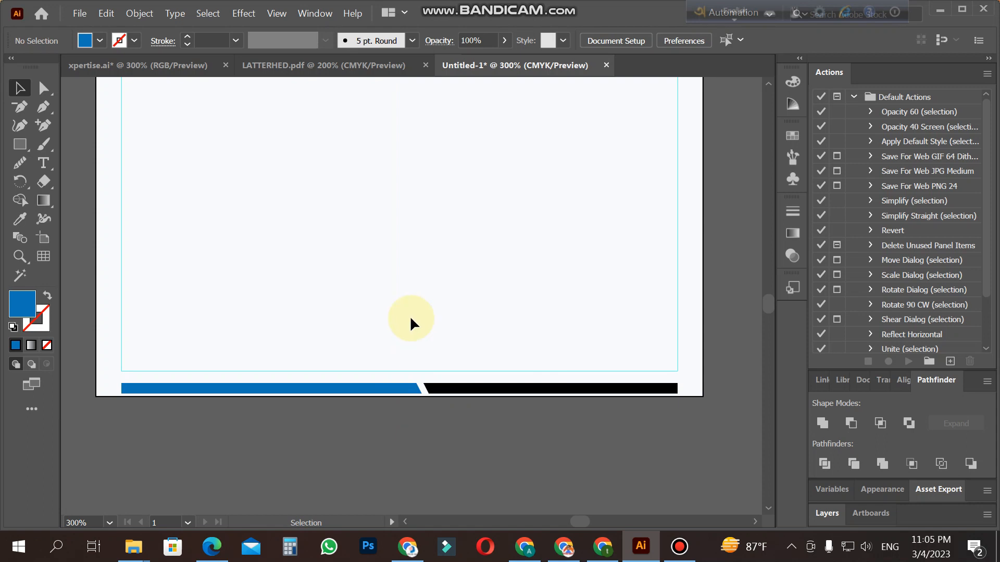
# Step: Open the ALESSA PRINTIG SOLUTION VISITING CARD Illustrator file from the Xpertise folder
pyautogui.press('z')
pyautogui.keyDown('alt'); pyautogui.click(408, 296); pyautogui.keyUp('alt')
pyautogui.keyDown('alt'); pyautogui.click(405, 263); pyautogui.keyUp('alt')
pyautogui.keyDown('alt'); pyautogui.click(405, 264); pyautogui.keyUp('alt')
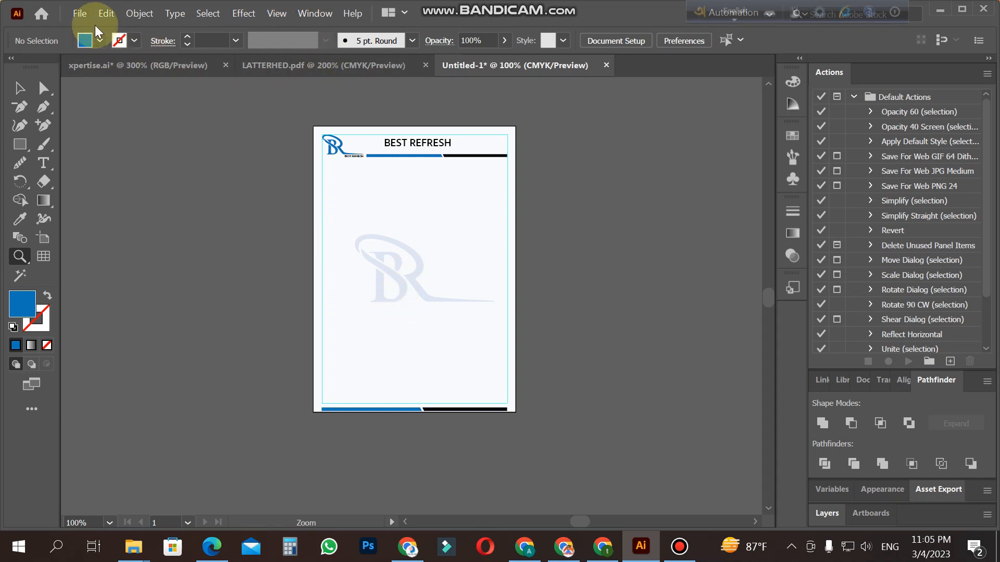
pyautogui.click(80, 13)
pyautogui.click(107, 63)
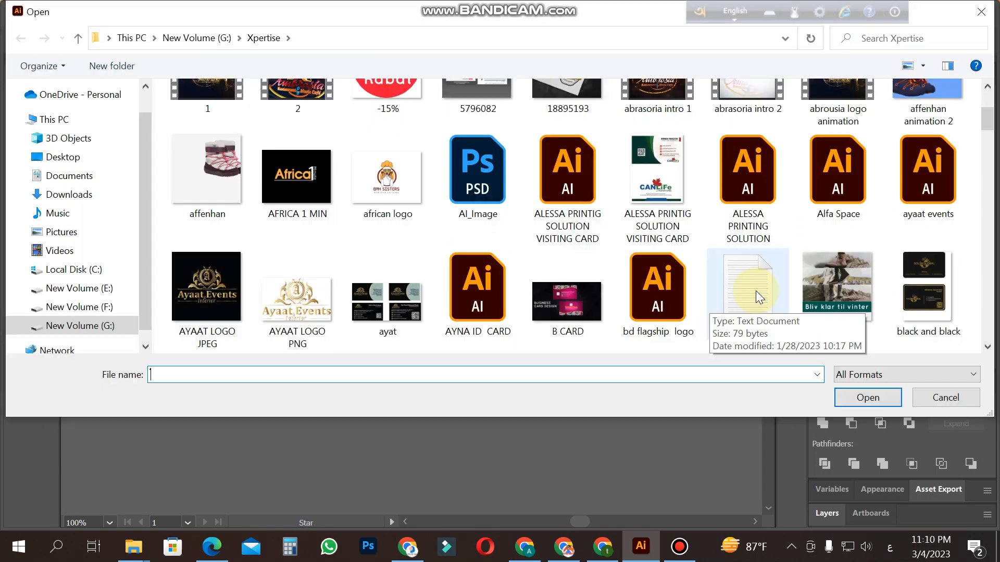
pyautogui.doubleClick(580, 198)
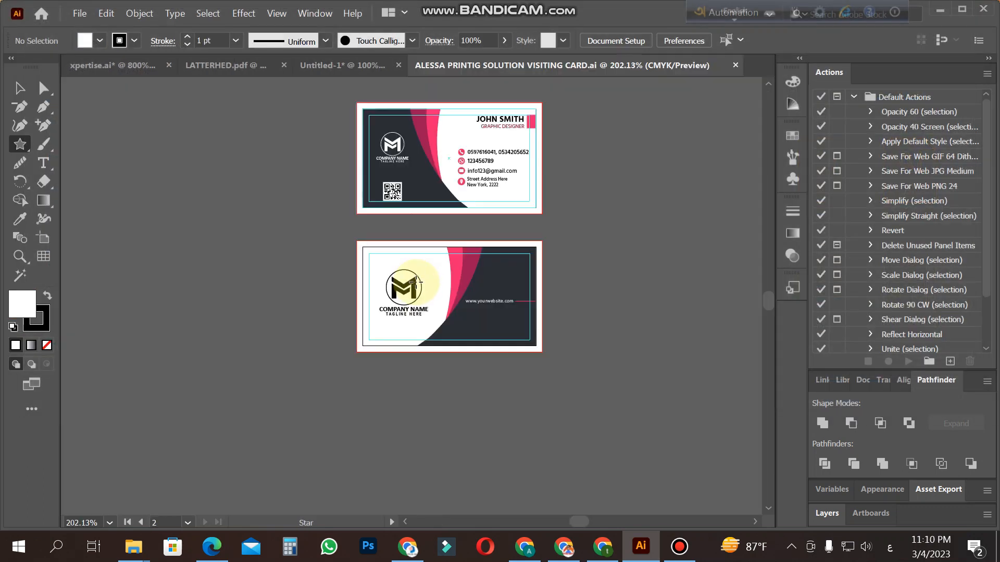
# Step: Unlock the guides on the visiting card that holds the pink contact icons
pyautogui.press('z')
pyautogui.click(437, 254)
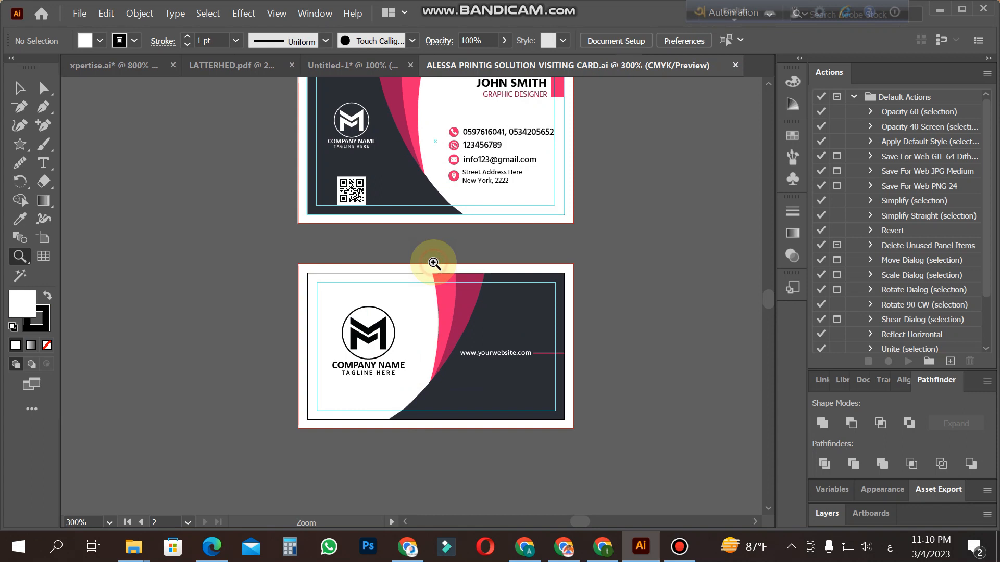
pyautogui.click(442, 203)
pyautogui.click(430, 261)
pyautogui.click(430, 260)
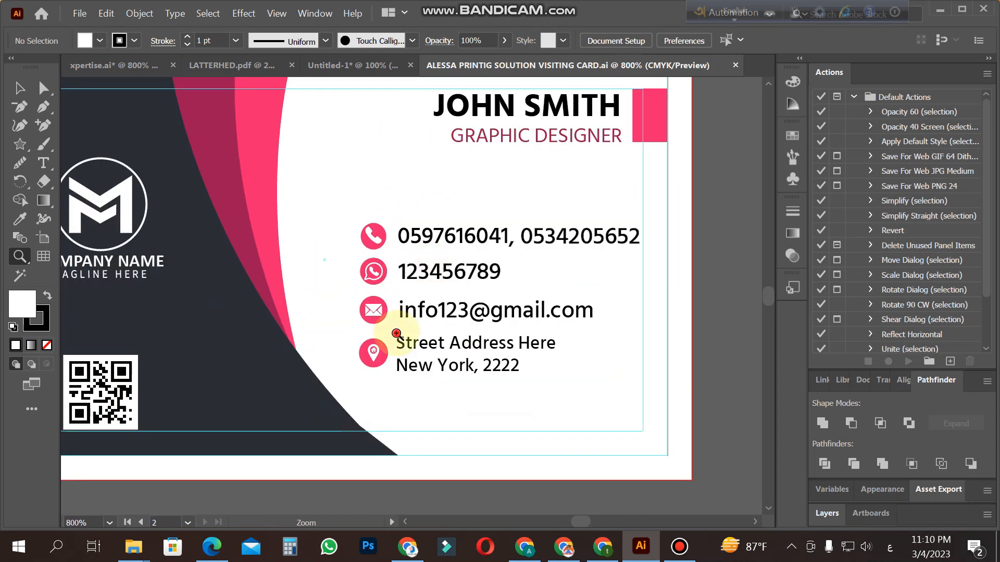
pyautogui.click(397, 336)
pyautogui.click(20, 88)
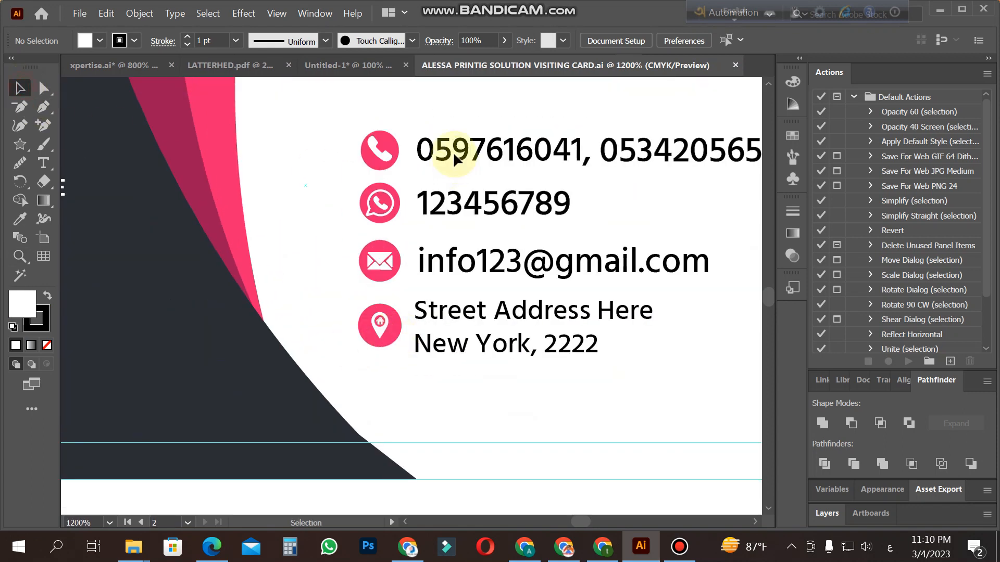
pyautogui.rightClick(383, 156)
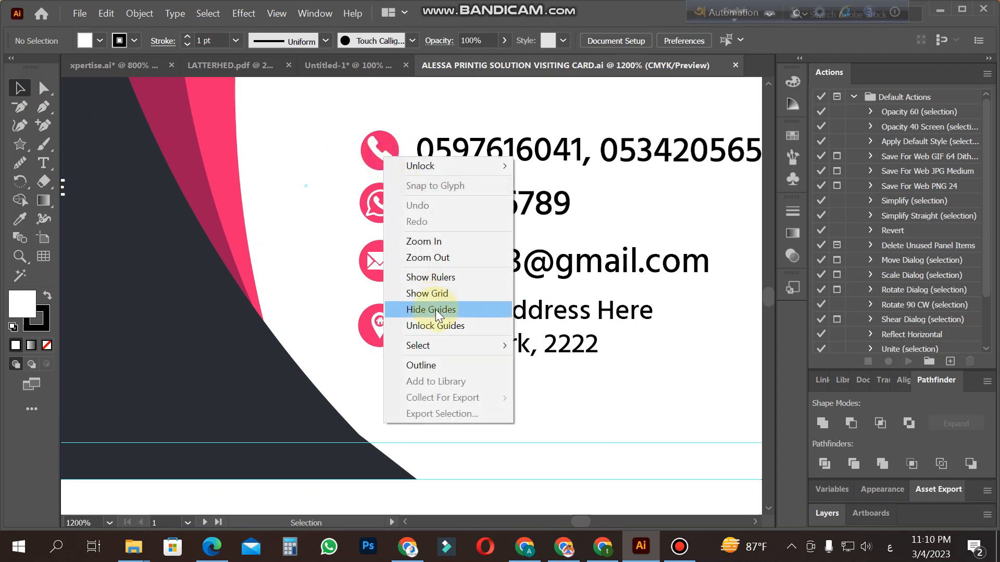
pyautogui.click(440, 328)
pyautogui.moveTo(463, 404); pyautogui.dragTo(444, 383)
# Step: Copy the phone, envelope and location icons from the visiting card into the Untitled-1 letterhead, placing them beside the page
pyautogui.click(373, 146)
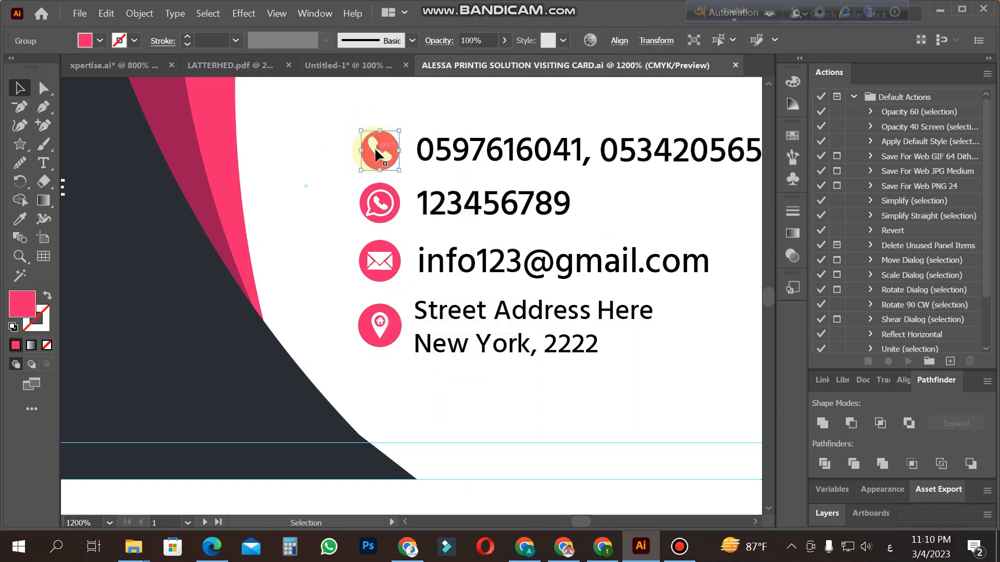
pyautogui.keyDown('shift'); pyautogui.click(391, 266); pyautogui.keyUp('shift')
pyautogui.keyDown('shift'); pyautogui.click(379, 327); pyautogui.keyUp('shift')
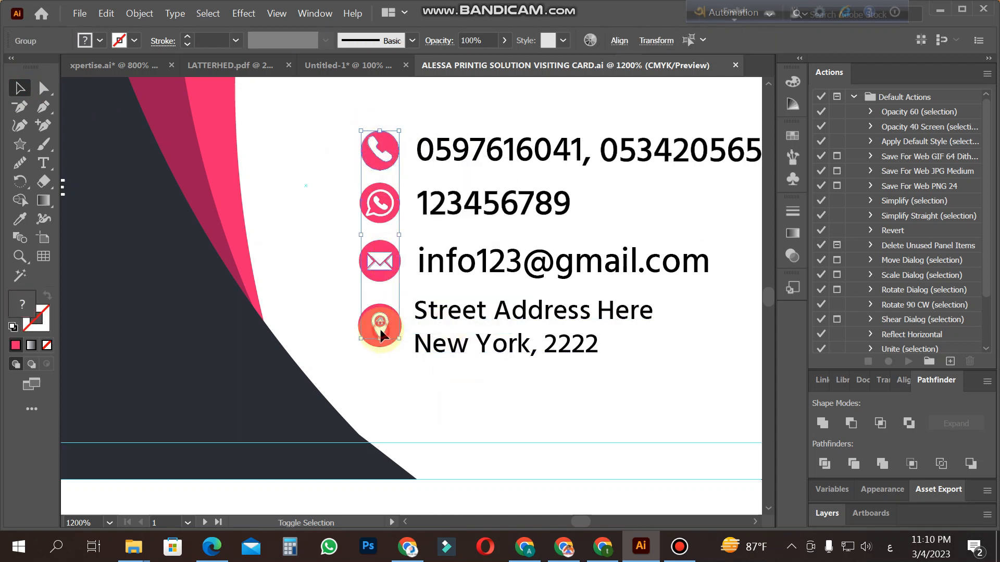
pyautogui.moveTo(391, 341); pyautogui.dragTo(591, 444)
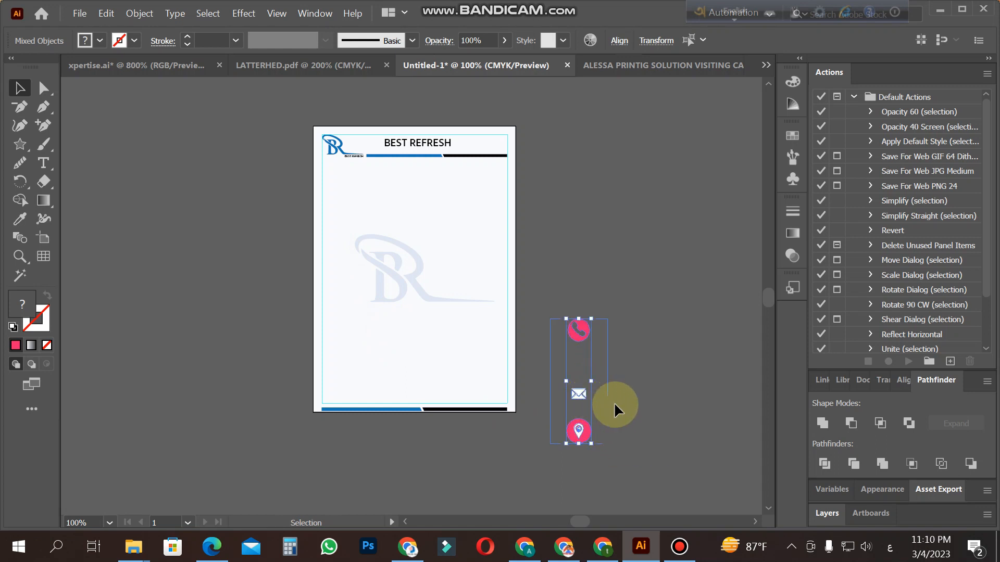
# Step: Duplicate the location icon's pink circle over the bare white envelope and send the copy behind it
pyautogui.press('z')
pyautogui.click(464, 382)
pyautogui.click(445, 255)
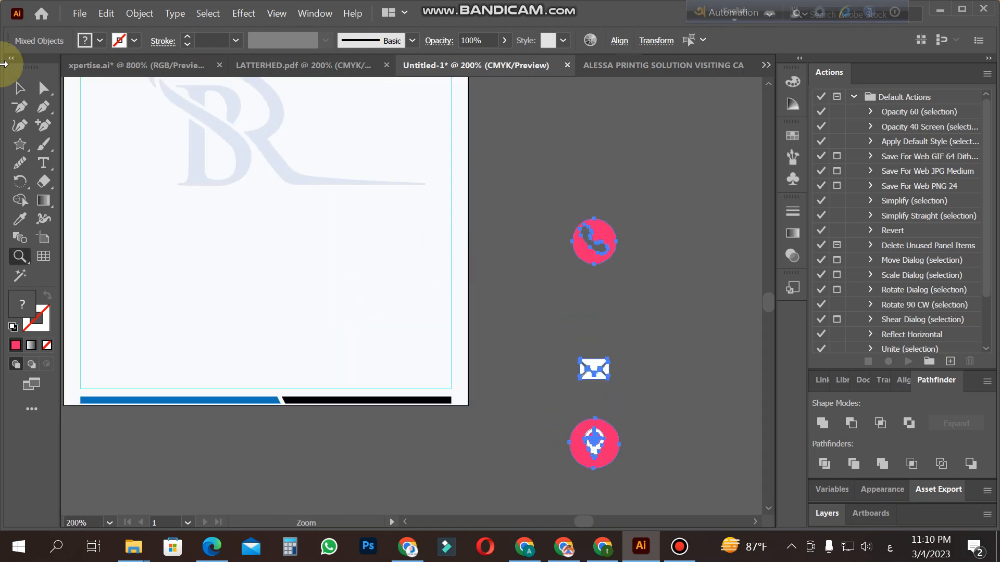
pyautogui.click(20, 87)
pyautogui.click(508, 457)
pyautogui.moveTo(582, 463); pyautogui.dragTo(570, 391)
pyautogui.click(555, 359)
pyautogui.rightClick(596, 382)
pyautogui.moveTo(662, 307)
pyautogui.click(775, 359)
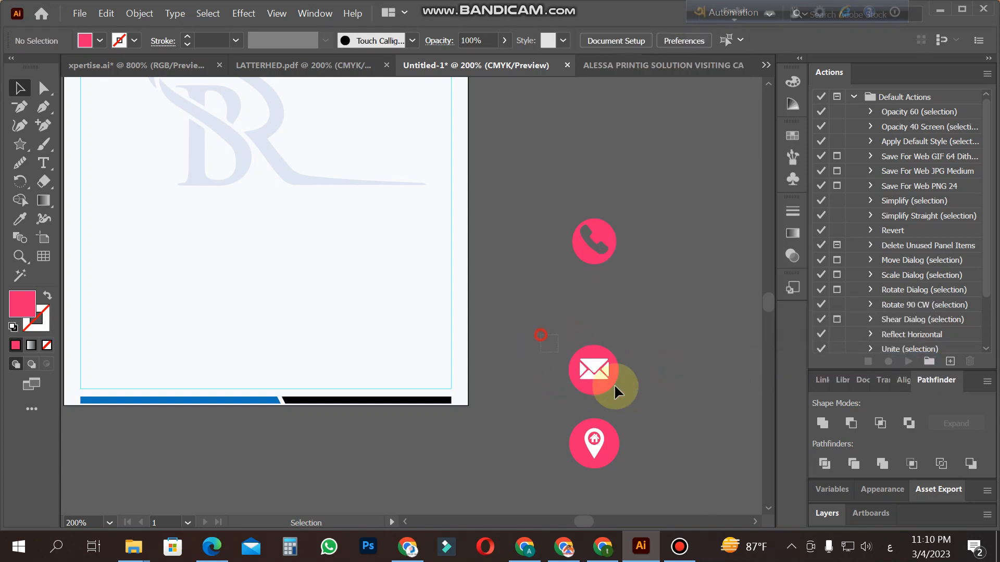
# Step: Ungroup the pasted icons beside the page so that their pink circles can be selected separately
pyautogui.click(638, 434)
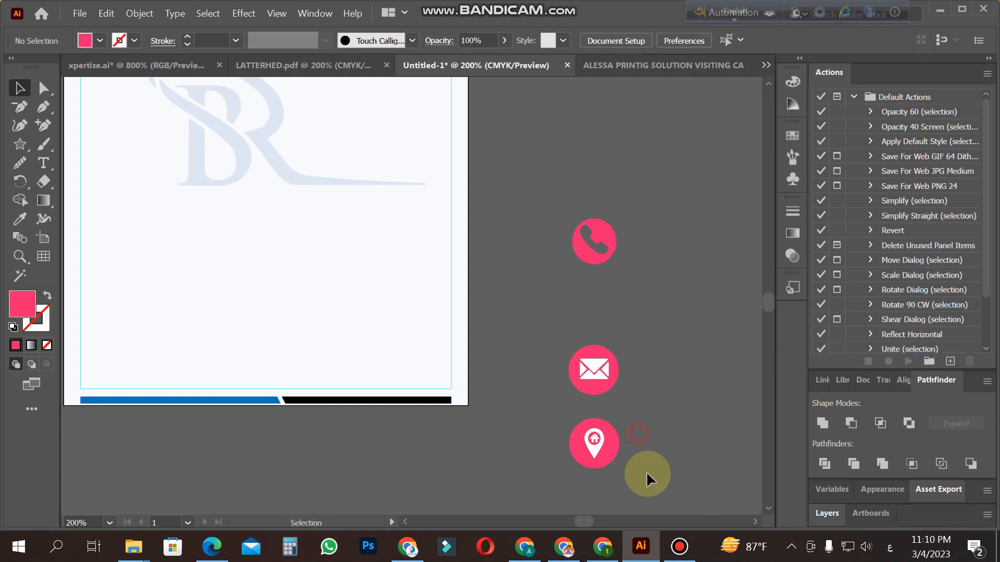
pyautogui.click(570, 438)
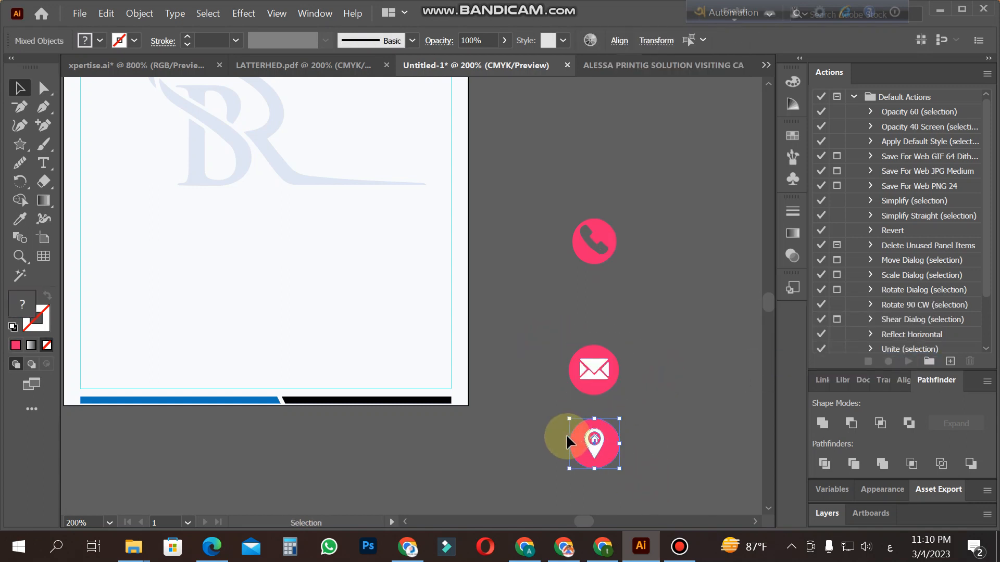
pyautogui.moveTo(563, 219); pyautogui.dragTo(649, 288)
pyautogui.hotkey('ctrl', 'shift', 'g')
pyautogui.click(646, 289)
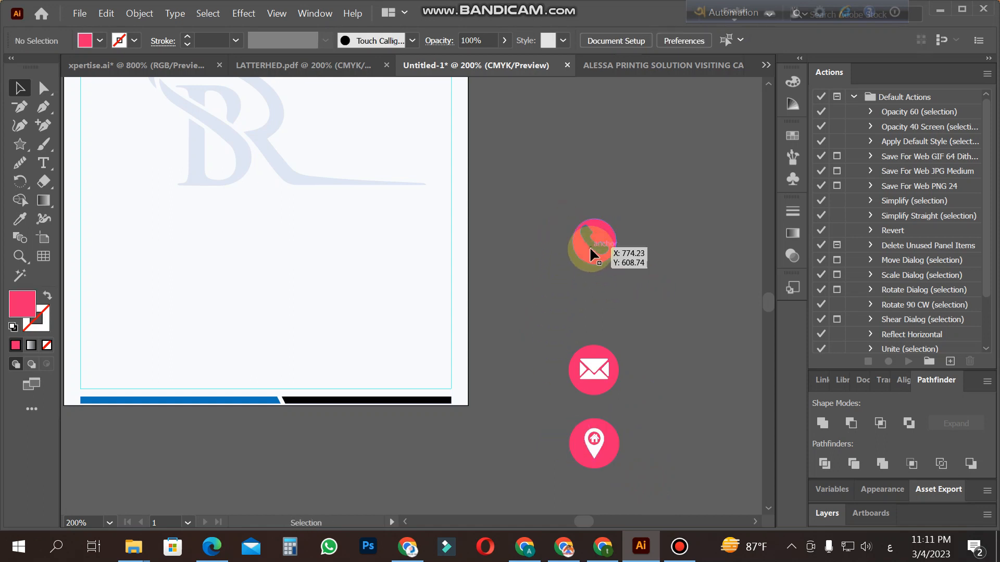
pyautogui.rightClick(601, 390)
pyautogui.click(654, 263)
pyautogui.click(684, 420)
pyautogui.rightClick(611, 451)
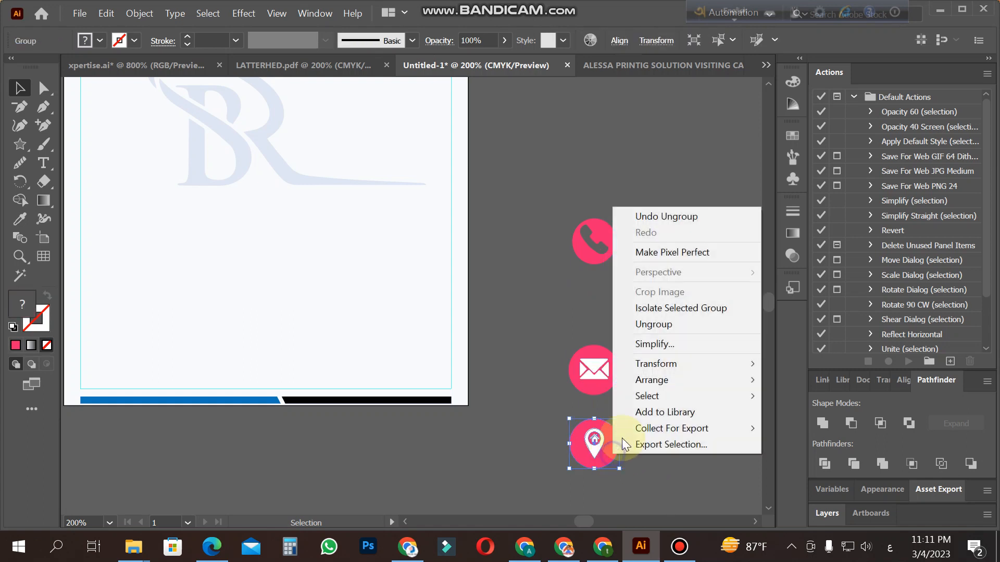
pyautogui.click(677, 325)
# Step: Recolor the circles of the envelope, location and phone icons with the footer bar's blue, sampled with the Eyedropper
pyautogui.click(595, 385)
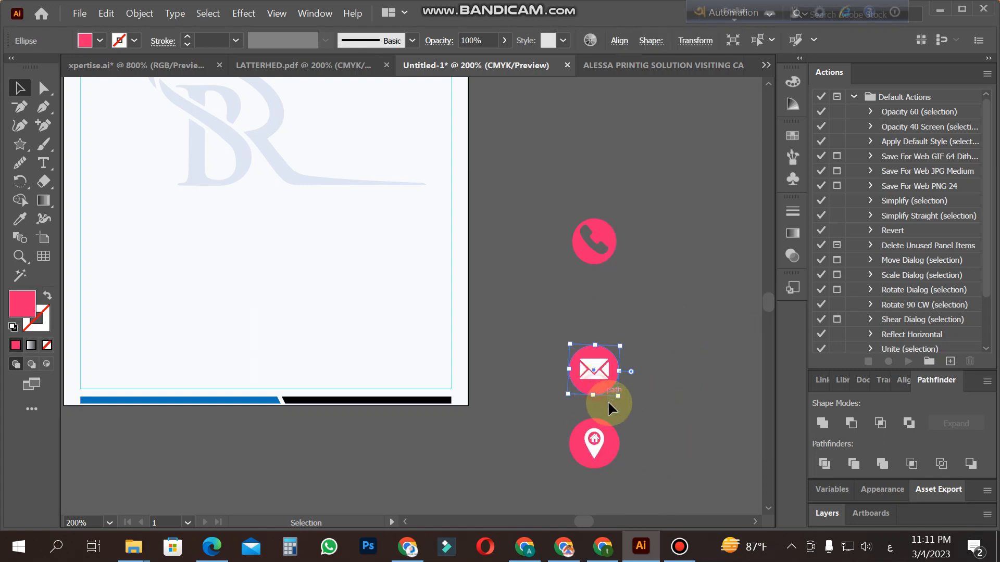
pyautogui.keyDown('shift'); pyautogui.click(614, 456); pyautogui.keyUp('shift')
pyautogui.keyDown('shift'); pyautogui.click(586, 260); pyautogui.keyUp('shift')
pyautogui.click(20, 218)
pyautogui.click(190, 400)
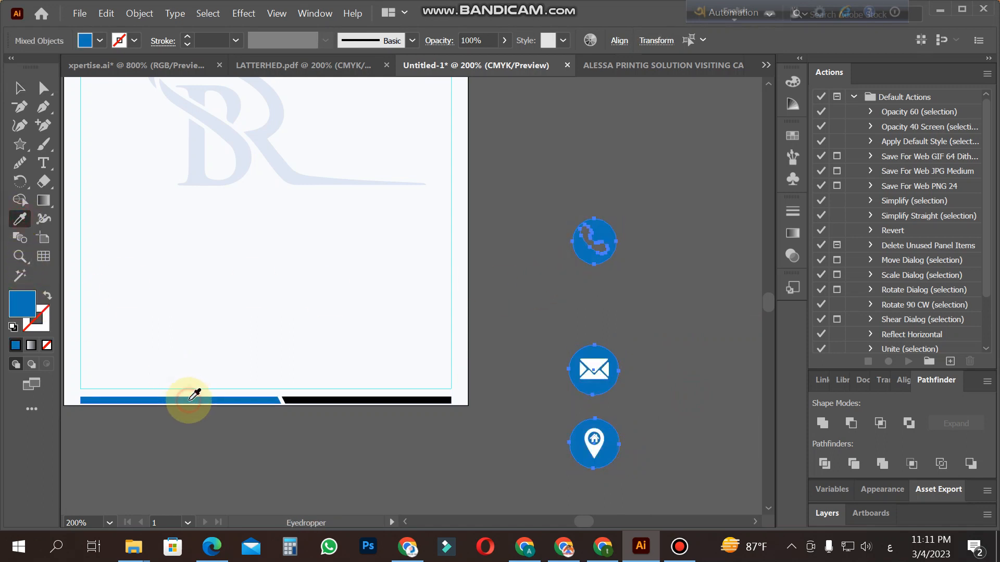
pyautogui.click(19, 88)
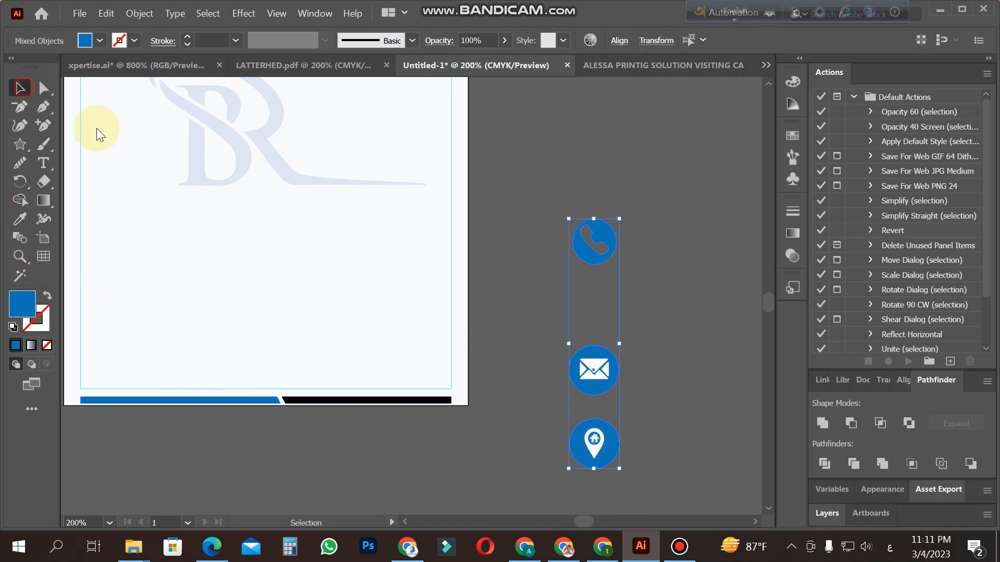
pyautogui.click(542, 286)
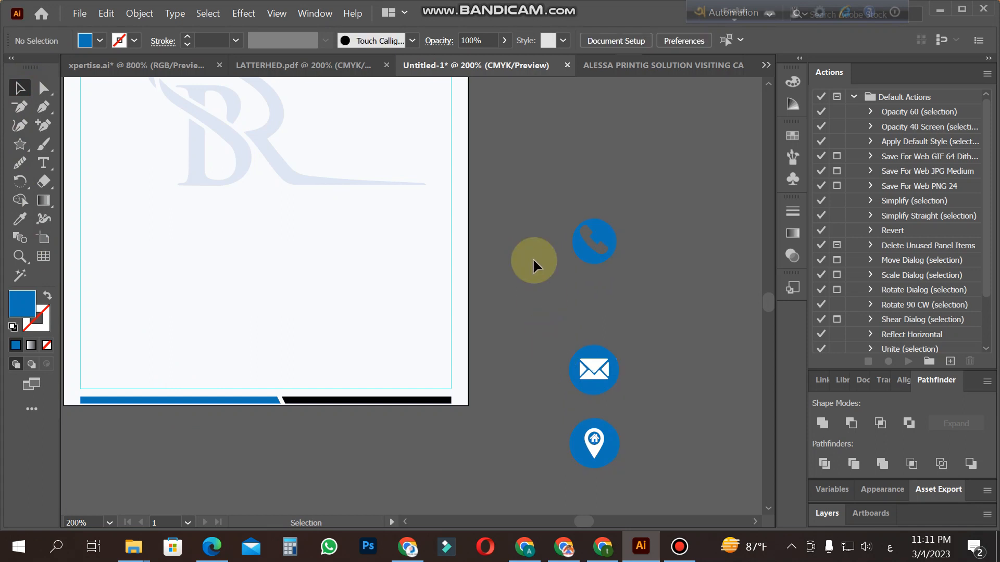
# Step: Group each symbol with its circle and place the phone, envelope and location icons in a row above the footer bar
pyautogui.click(598, 266)
pyautogui.moveTo(552, 298); pyautogui.dragTo(632, 396)
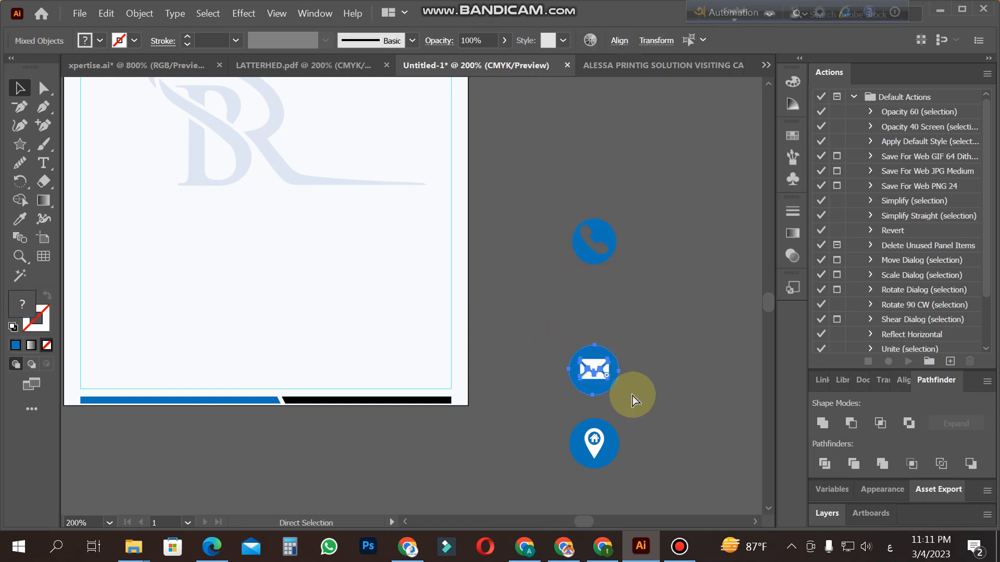
pyautogui.click(592, 440)
pyautogui.moveTo(594, 256); pyautogui.dragTo(120, 371)
pyautogui.moveTo(582, 376); pyautogui.dragTo(187, 365)
pyautogui.moveTo(583, 453); pyautogui.dragTo(308, 365)
# Step: Lock the page's background rectangle behind the icons
pyautogui.press('z')
pyautogui.click(187, 375)
pyautogui.click(509, 300)
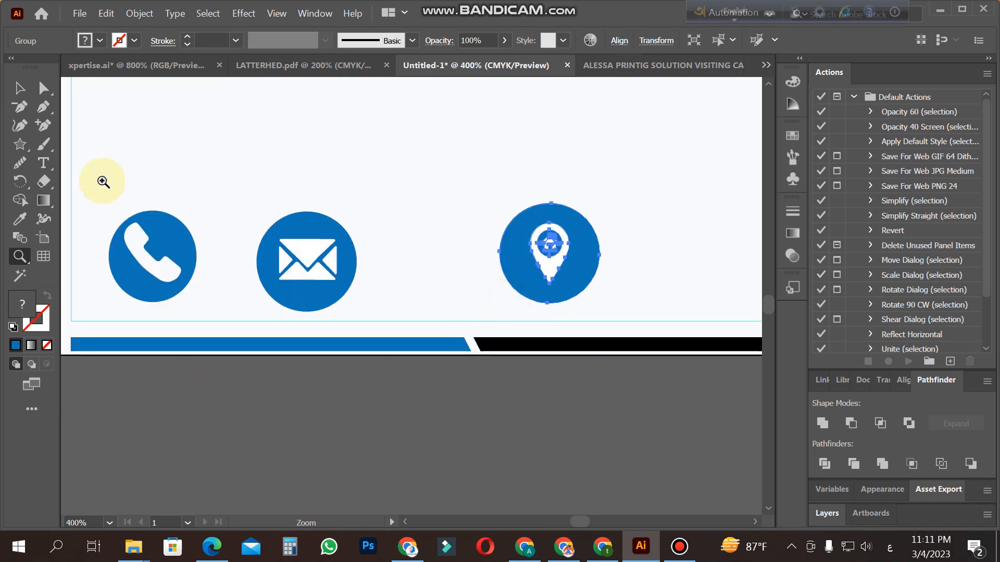
pyautogui.click(28, 91)
pyautogui.click(129, 180)
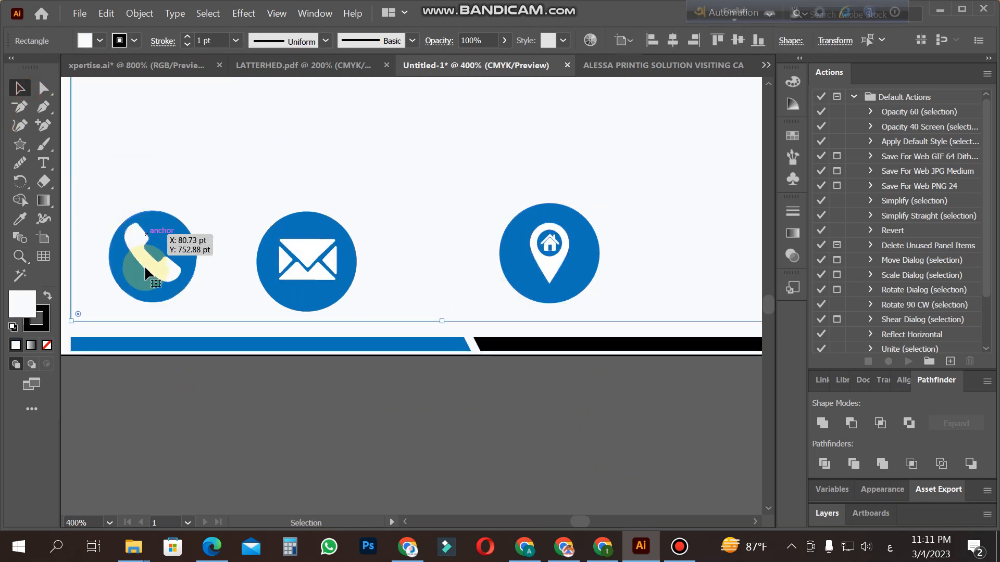
pyautogui.hotkey('ctrl', '2')
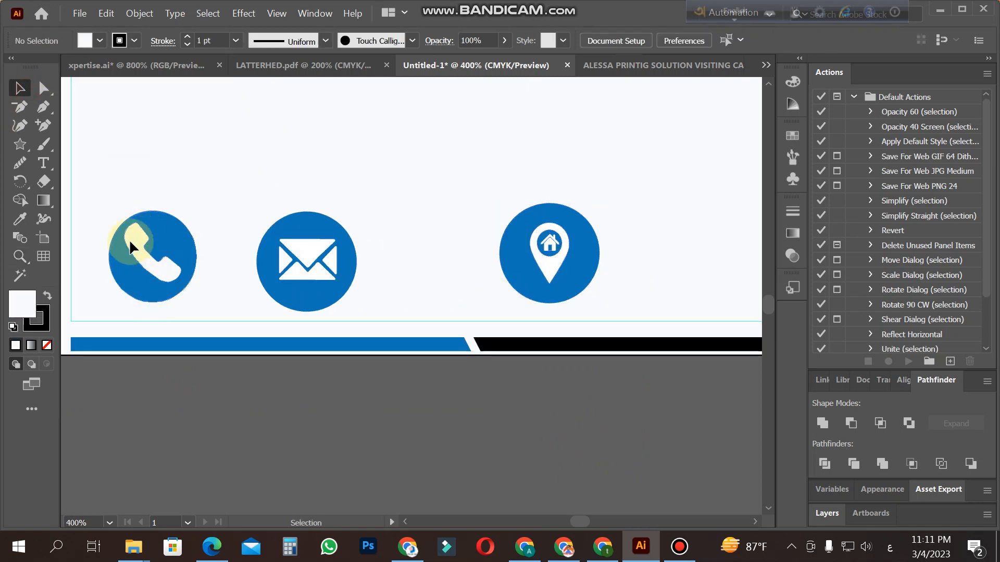
# Step: Align the three contact icons by their vertical centers and scale them down together to roughly a quarter of their size
pyautogui.moveTo(201, 217); pyautogui.dragTo(591, 255)
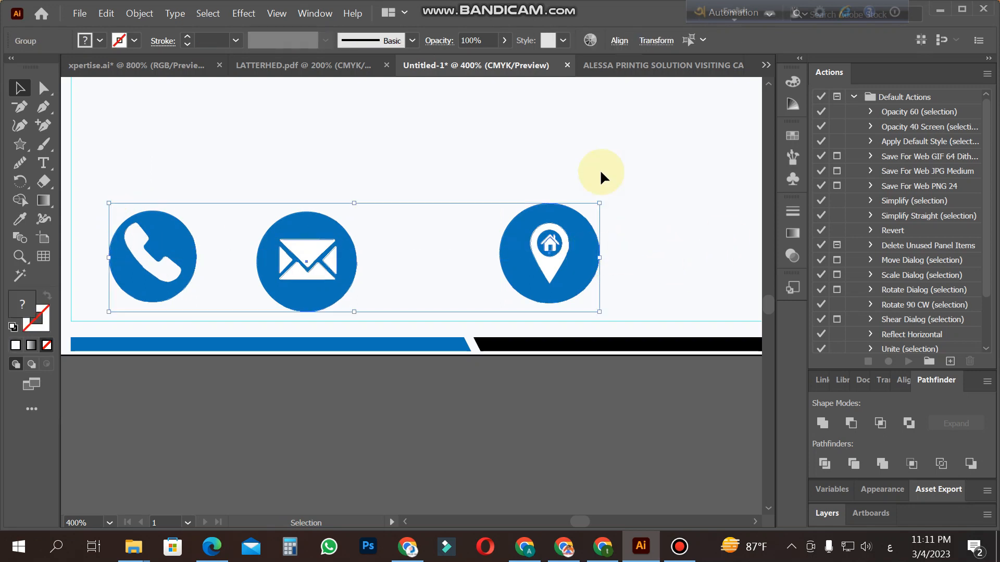
pyautogui.click(618, 40)
pyautogui.click(585, 85)
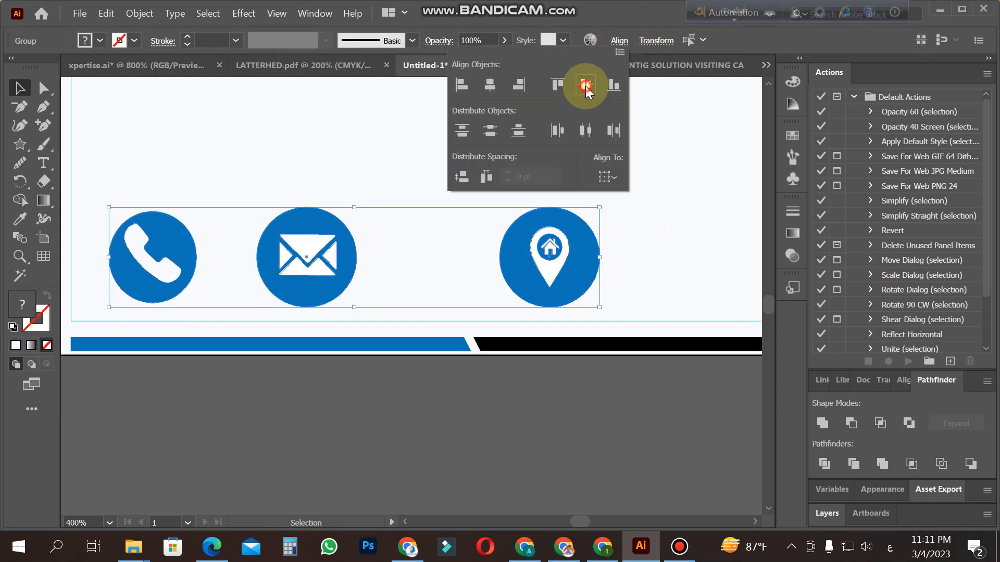
pyautogui.click(383, 146)
pyautogui.moveTo(632, 283); pyautogui.dragTo(156, 227)
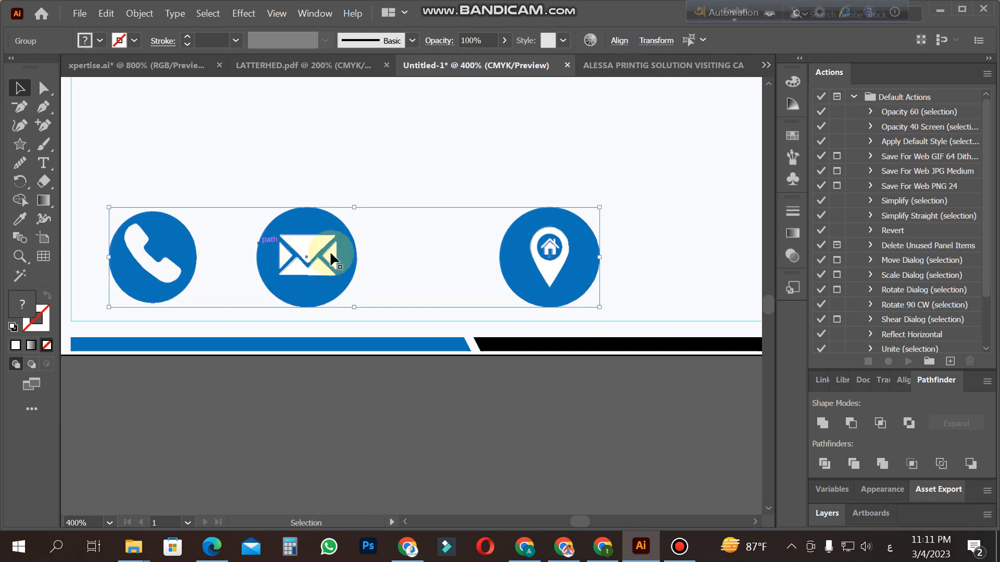
pyautogui.moveTo(599, 307); pyautogui.dragTo(446, 273)
# Step: Raise the blue and black footer bar until its upper edge meets the bottom margin guide
pyautogui.press('z')
pyautogui.keyDown('alt'); pyautogui.click(542, 266); pyautogui.keyUp('alt')
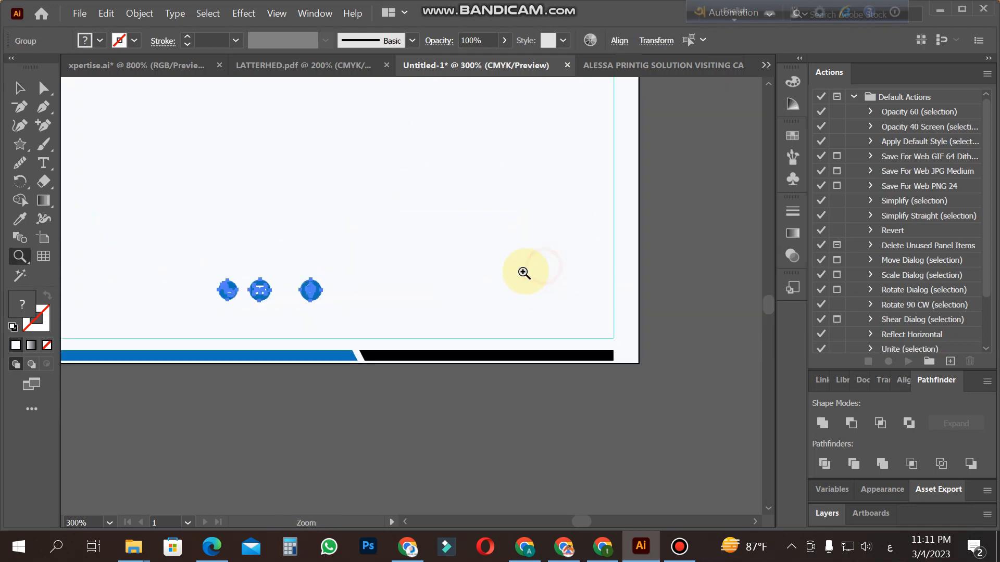
pyautogui.moveTo(296, 297); pyautogui.dragTo(374, 284)
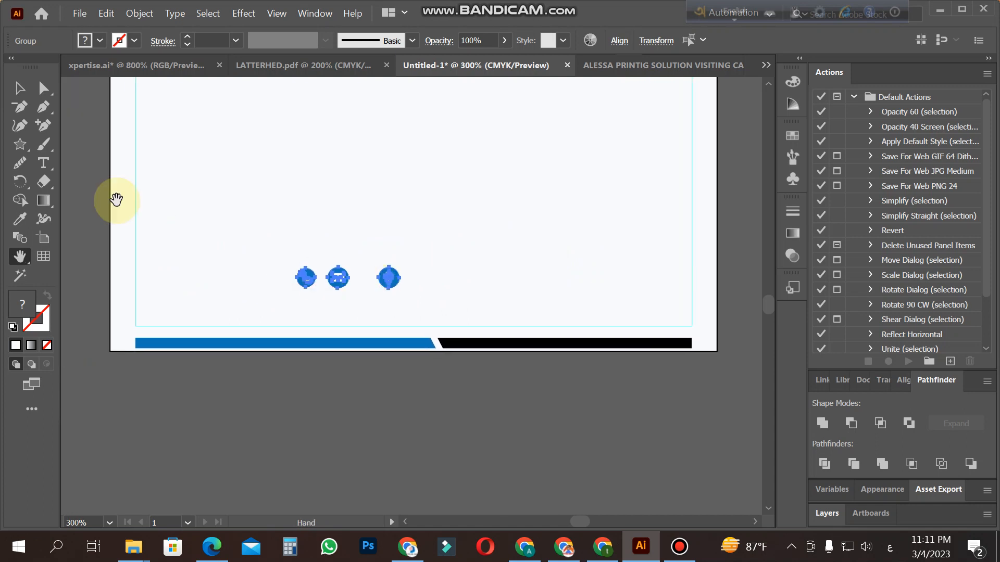
pyautogui.click(20, 88)
pyautogui.click(190, 197)
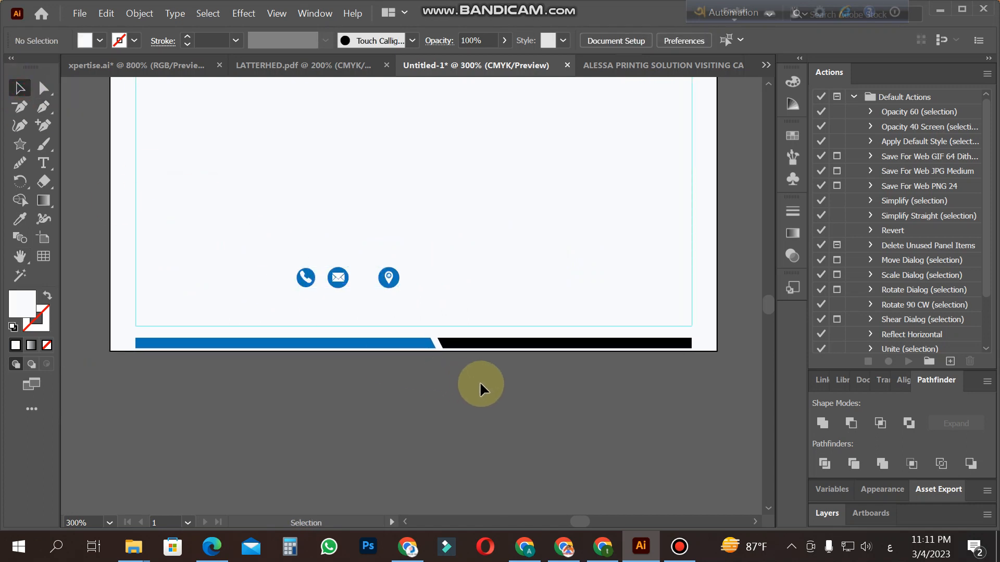
pyautogui.click(421, 346)
pyautogui.press('Up')
pyautogui.press('Up')
pyautogui.press('Up')
pyautogui.press('Up')
pyautogui.press('Up')
pyautogui.press('Up')
pyautogui.press('Up')
pyautogui.press('Up')
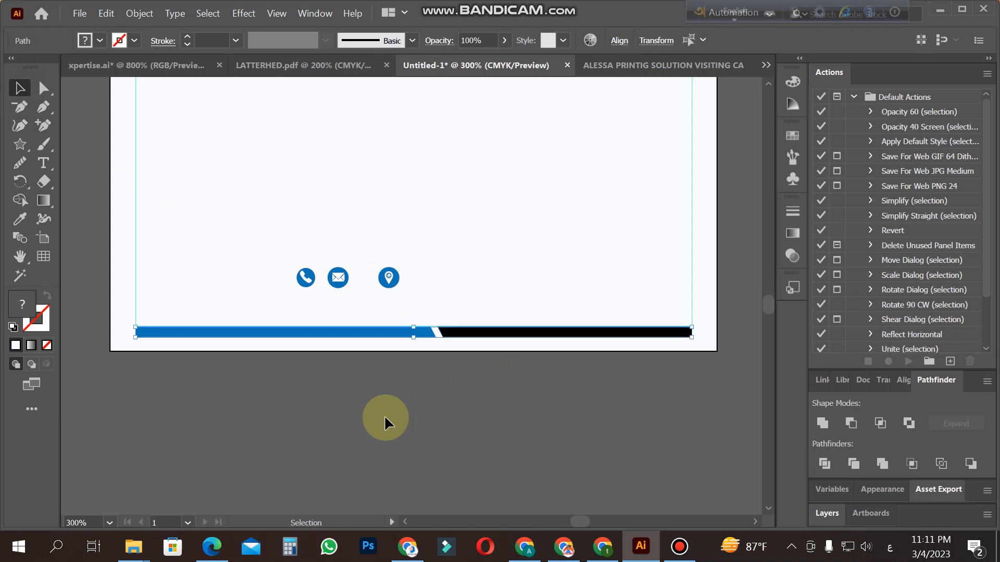
pyautogui.click(384, 414)
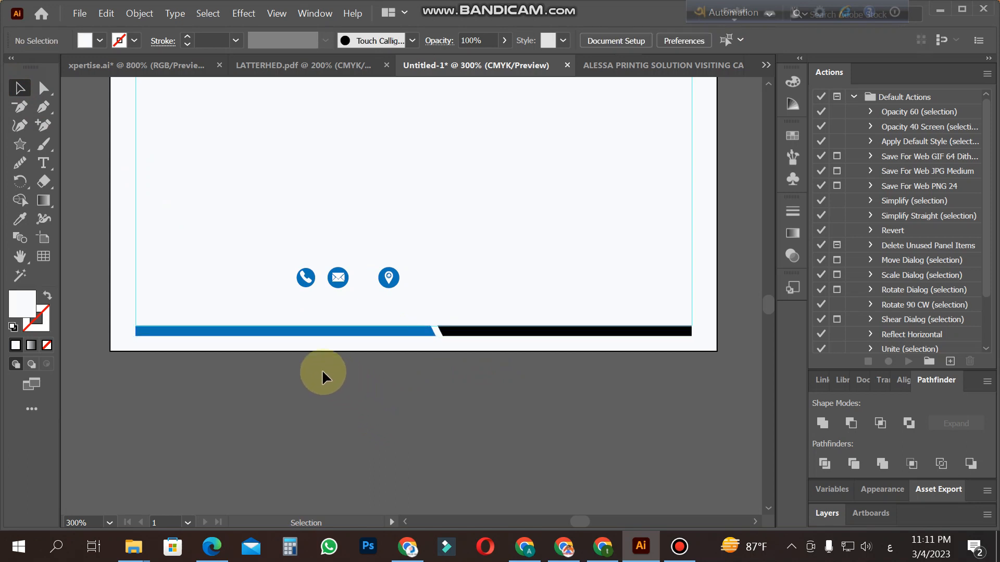
# Step: Spread the icons above the footer bar, with the phone near the left margin, the envelope mid-page and the location near the right margin
pyautogui.moveTo(306, 284); pyautogui.dragTo(170, 296)
pyautogui.click(207, 313)
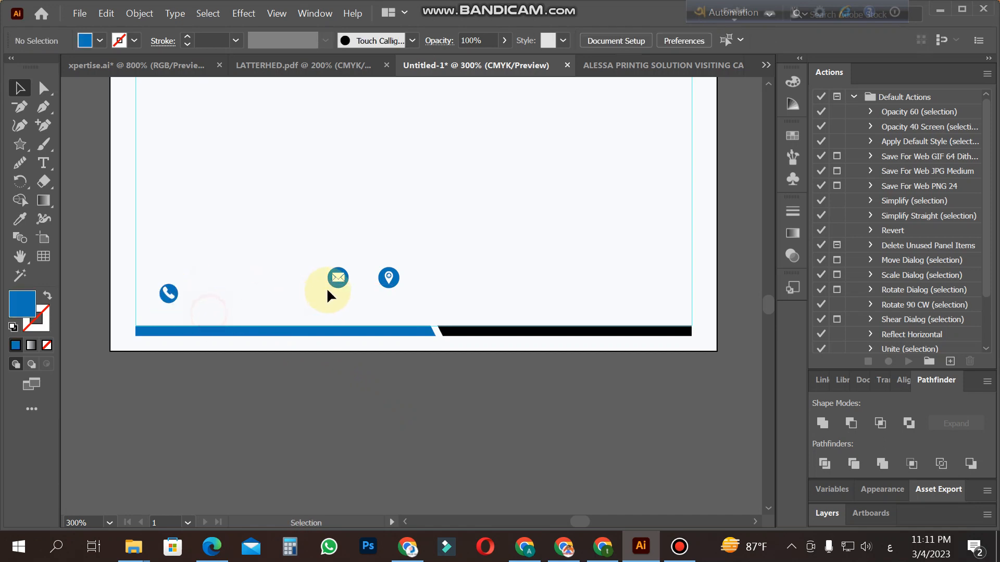
pyautogui.moveTo(340, 287); pyautogui.dragTo(629, 304)
pyautogui.click(509, 302)
pyautogui.moveTo(370, 300); pyautogui.dragTo(415, 307)
pyautogui.click(204, 237)
# Step: Align the three spread-out icons by their vertical centers and distribute them evenly across by their left edges
pyautogui.moveTo(151, 267); pyautogui.dragTo(676, 312)
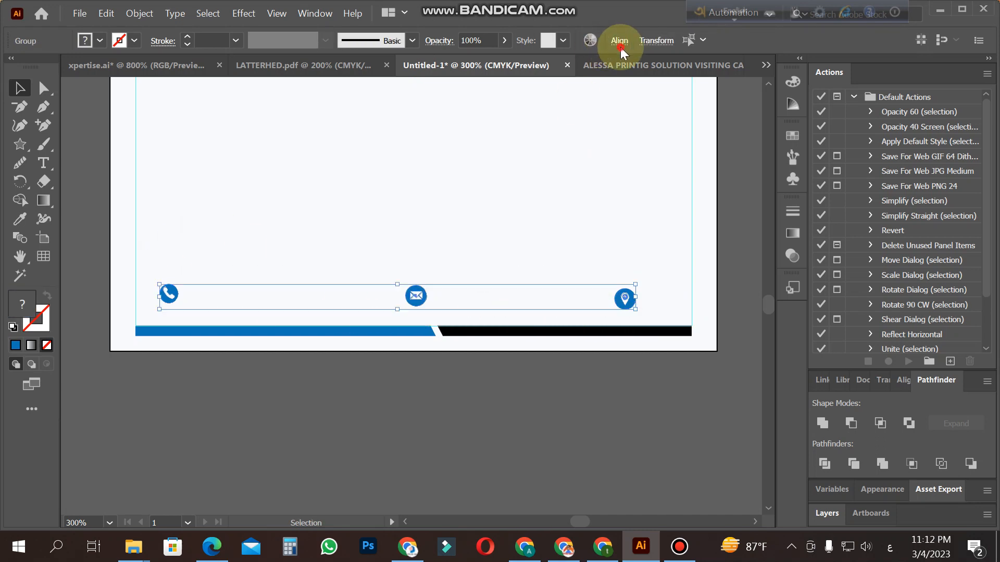
pyautogui.click(620, 44)
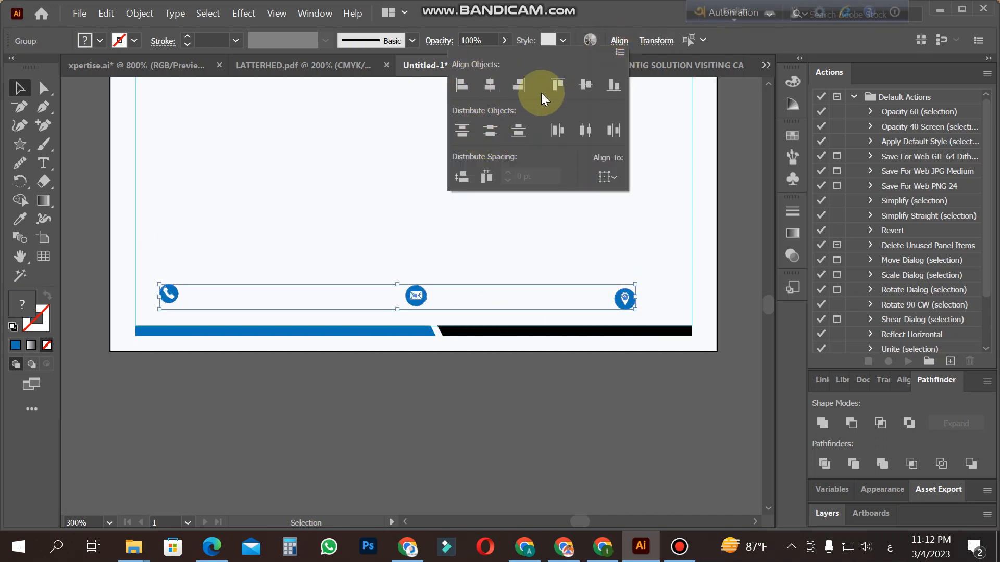
pyautogui.click(587, 83)
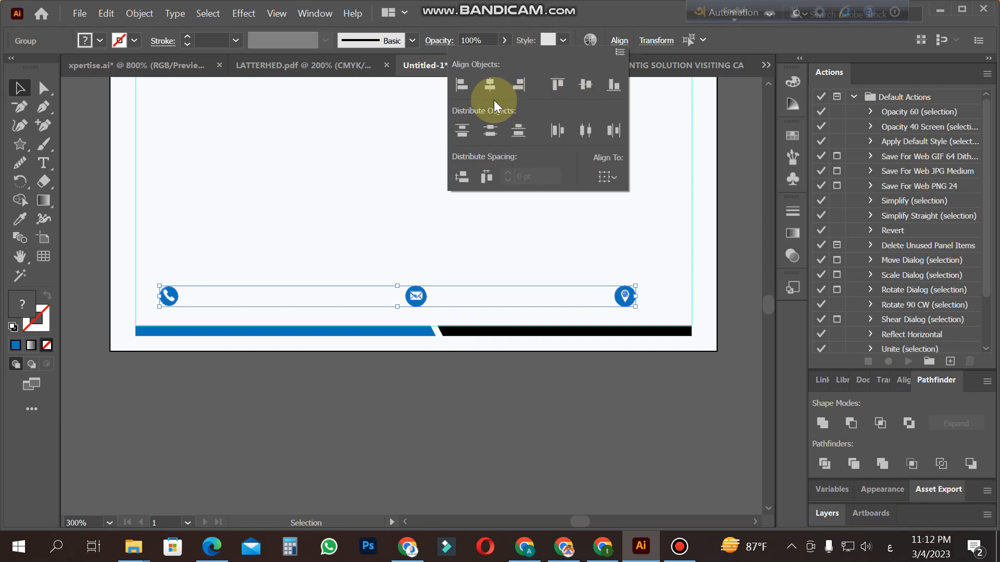
pyautogui.click(558, 130)
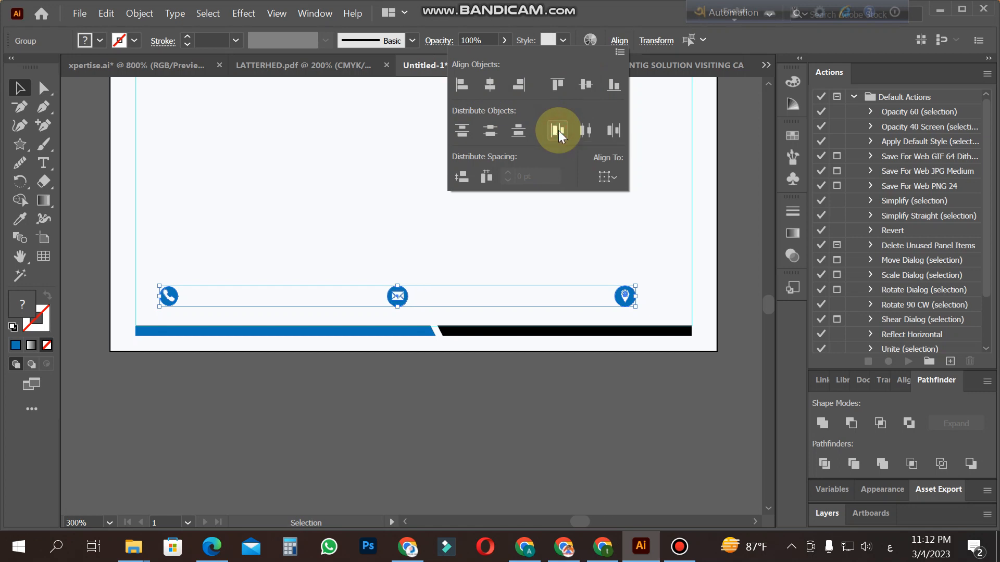
pyautogui.click(225, 305)
pyautogui.click(424, 431)
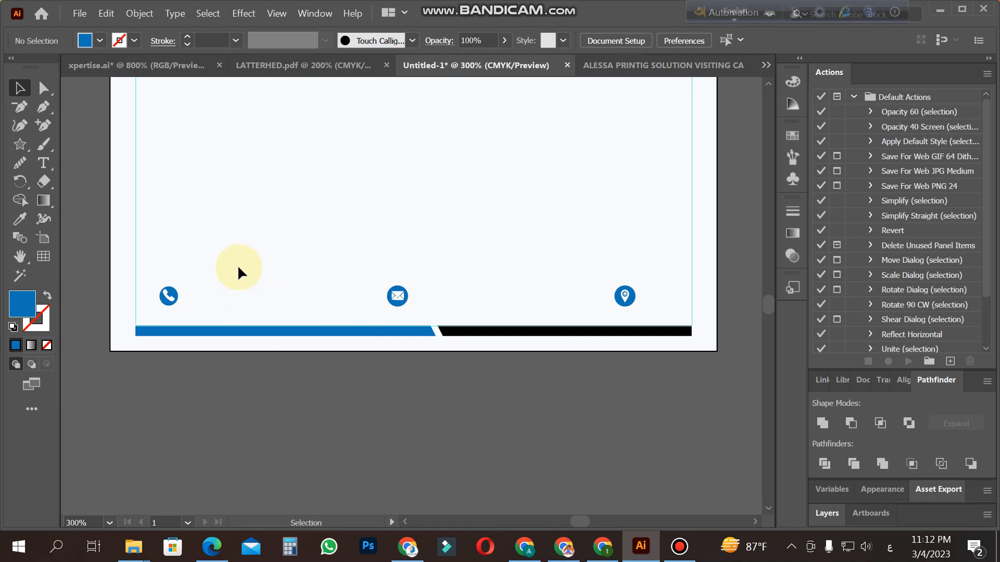
# Step: Shift the row of three contact icons slightly to the right and group them
pyautogui.moveTo(150, 279); pyautogui.dragTo(643, 300)
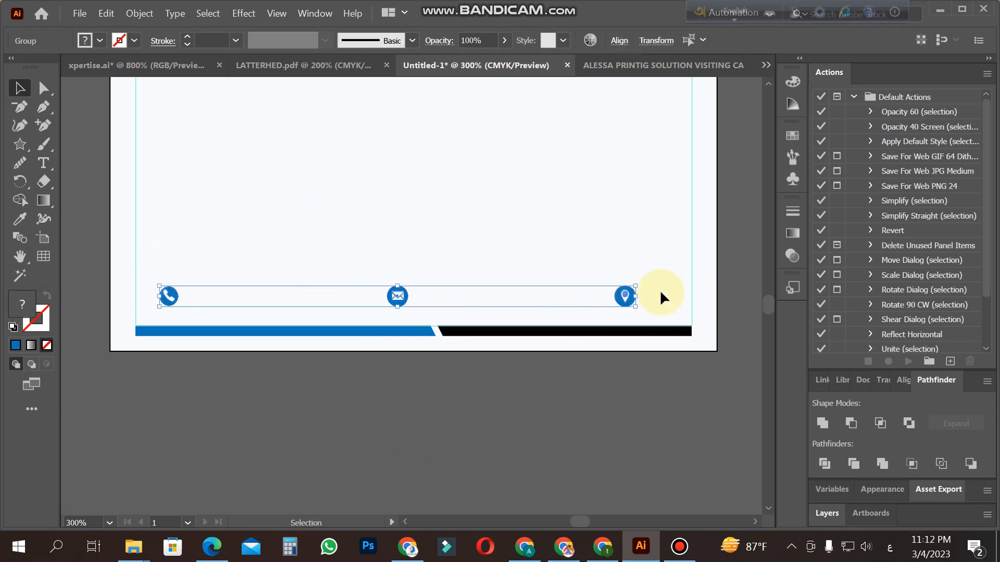
pyautogui.press('Right')
pyautogui.press('Right')
pyautogui.press('Right')
pyautogui.press('Right')
pyautogui.press('Right')
pyautogui.press('Right')
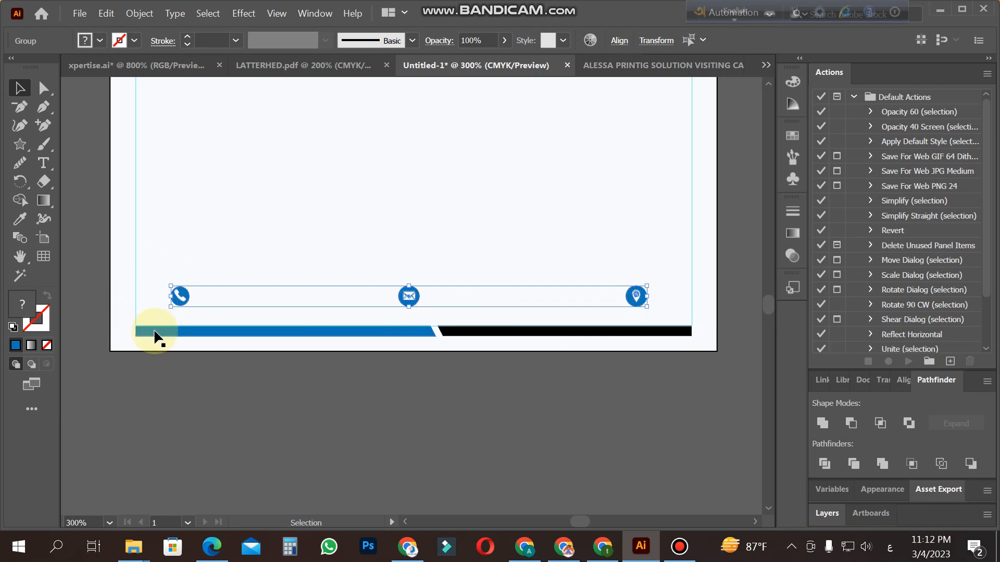
pyautogui.press('Left')
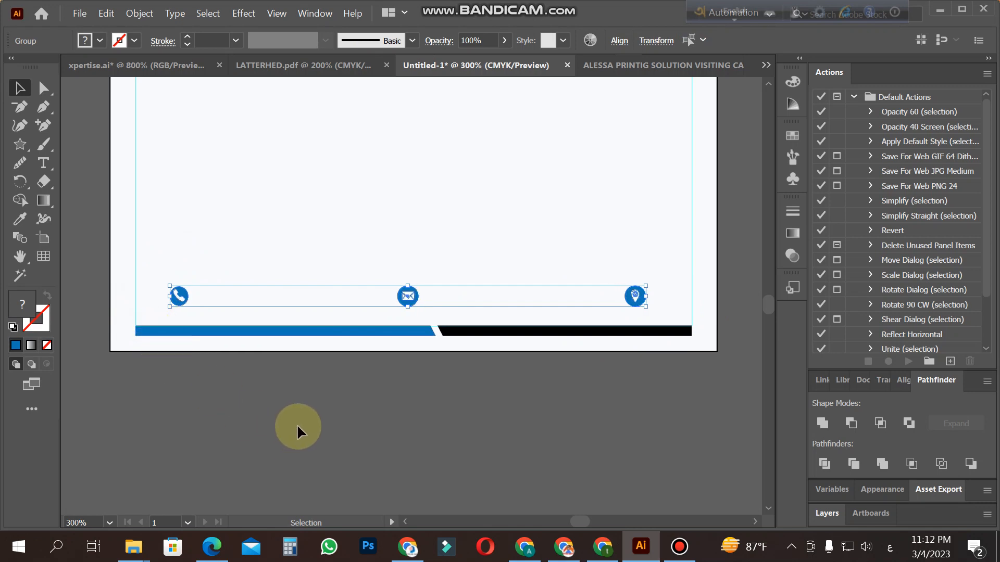
pyautogui.hotkey('ctrl', 'g')
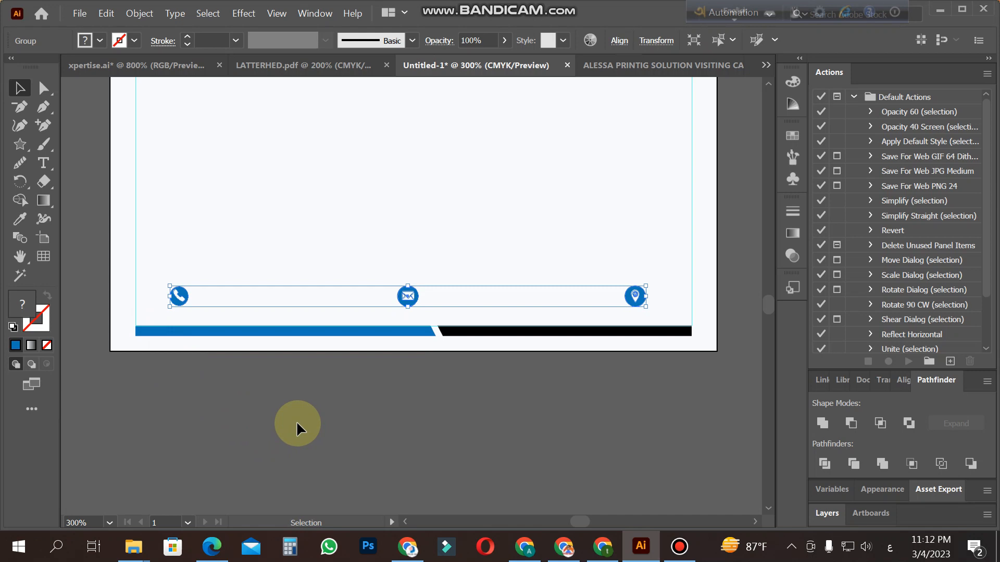
# Step: Center the grouped contact icons horizontally on the artboard and nudge the row slightly upward, away from the footer bar
pyautogui.click(619, 40)
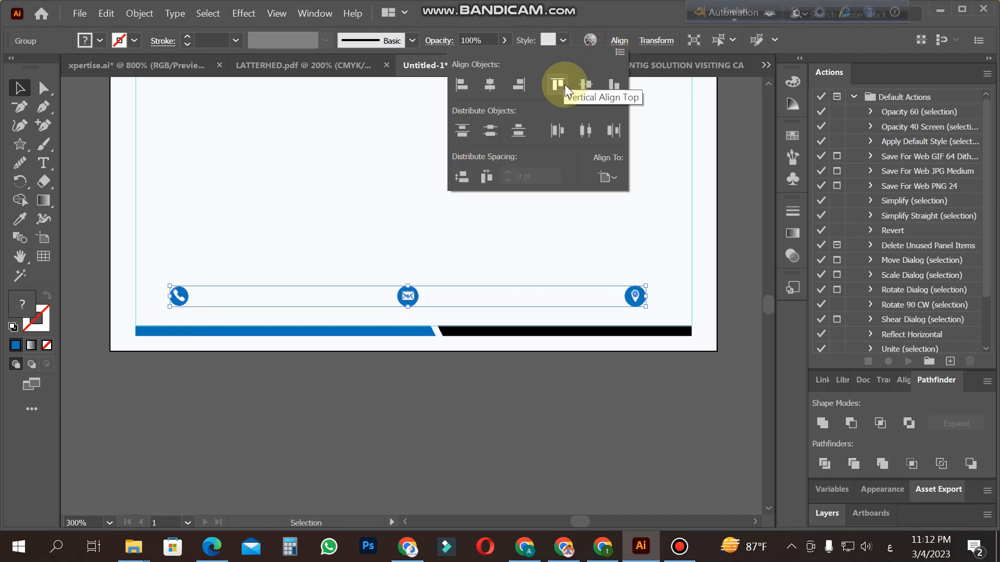
pyautogui.click(489, 86)
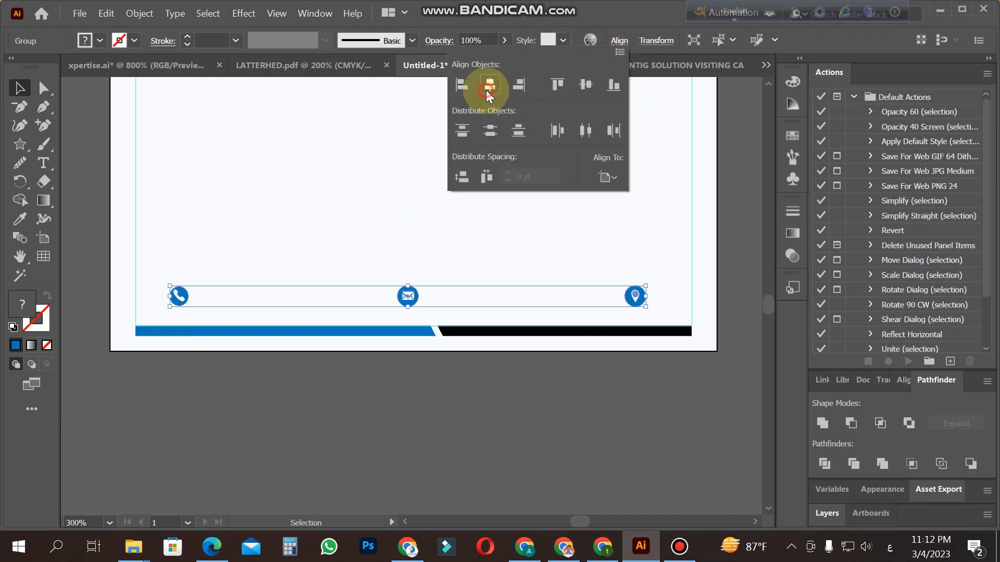
pyautogui.click(388, 393)
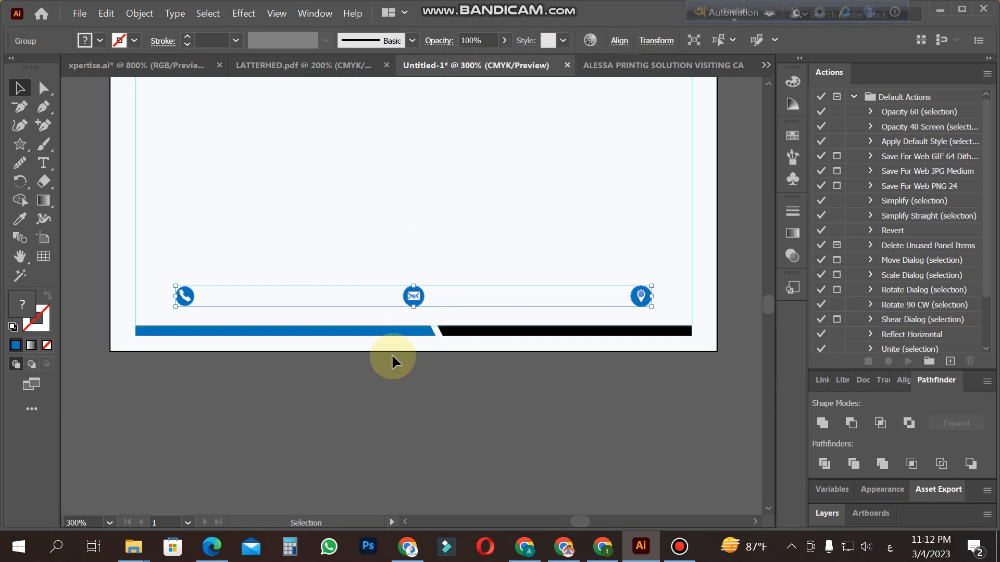
pyautogui.click(420, 298)
pyautogui.press('Up')
pyautogui.press('Up')
pyautogui.press('Up')
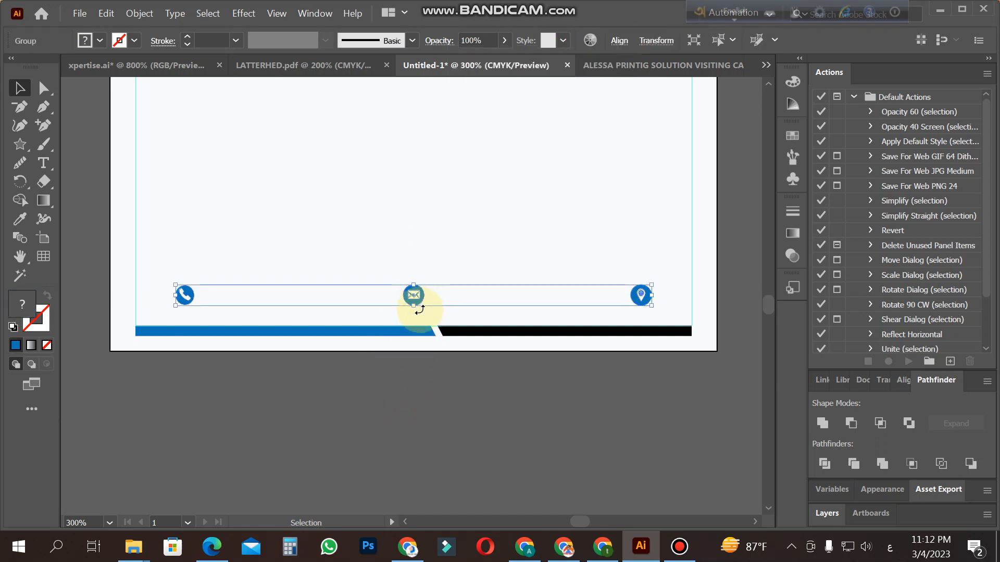
pyautogui.press('Up')
pyautogui.click(422, 387)
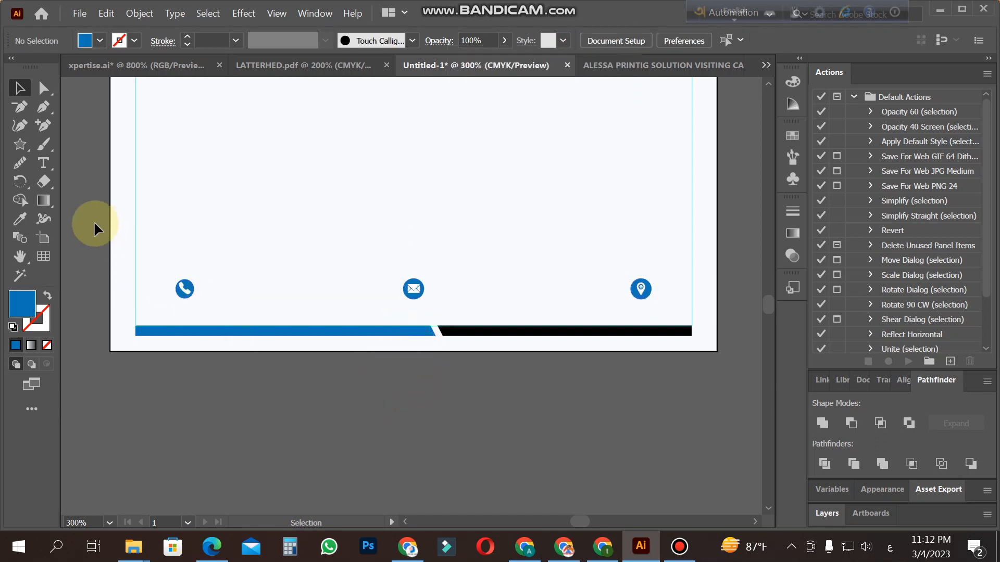
# Step: Add the contact phone number as a black 12 pt Myriad Pro text line below the artboard
pyautogui.click(43, 163)
pyautogui.click(214, 478)
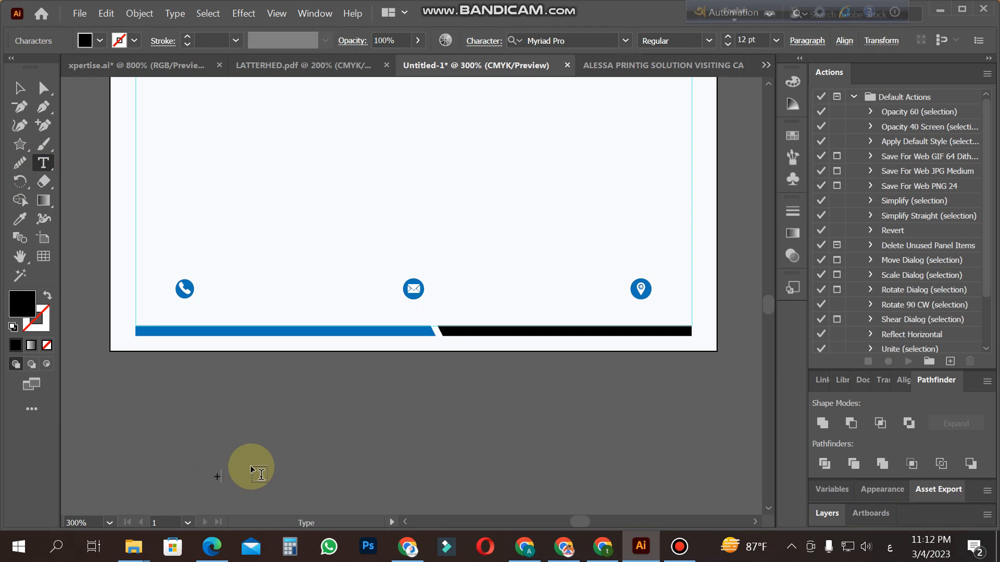
pyautogui.write('+88017')
pyautogui.write('6170')
pyautogui.click(18, 88)
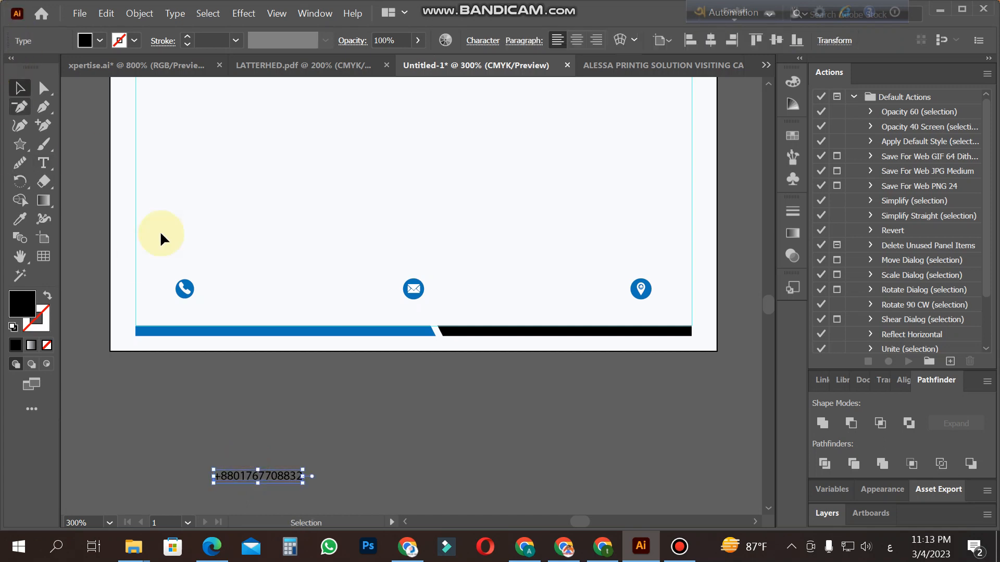
# Step: Duplicate the phone number directly beneath the original and align the two lines by their horizontal centers
pyautogui.moveTo(272, 475)
pyautogui.mouseDown()
pyautogui.moveTo(281, 501)
pyautogui.moveTo(268, 492)
pyautogui.mouseUp()
pyautogui.moveTo(344, 496); pyautogui.dragTo(246, 448)
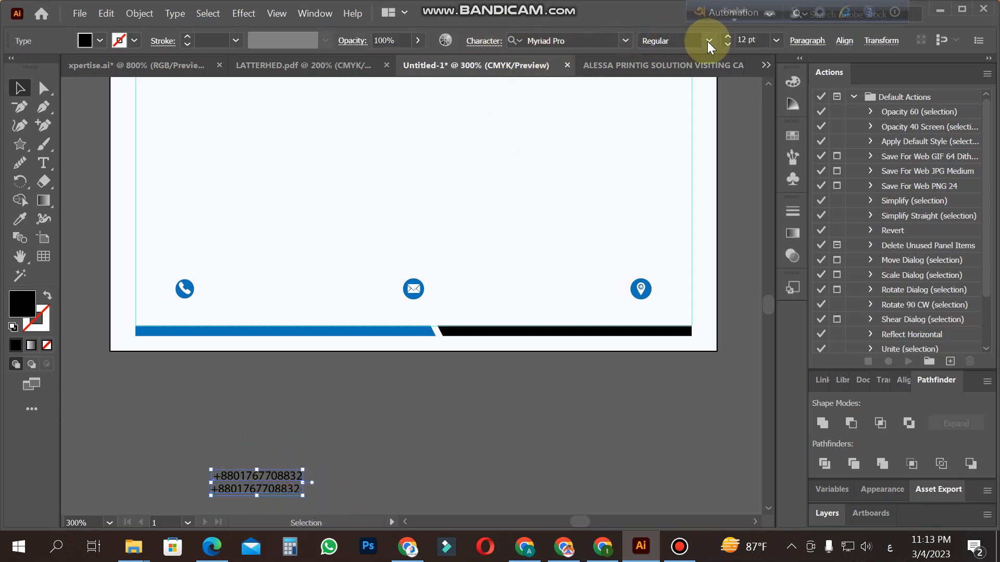
pyautogui.click(845, 44)
pyautogui.click(714, 84)
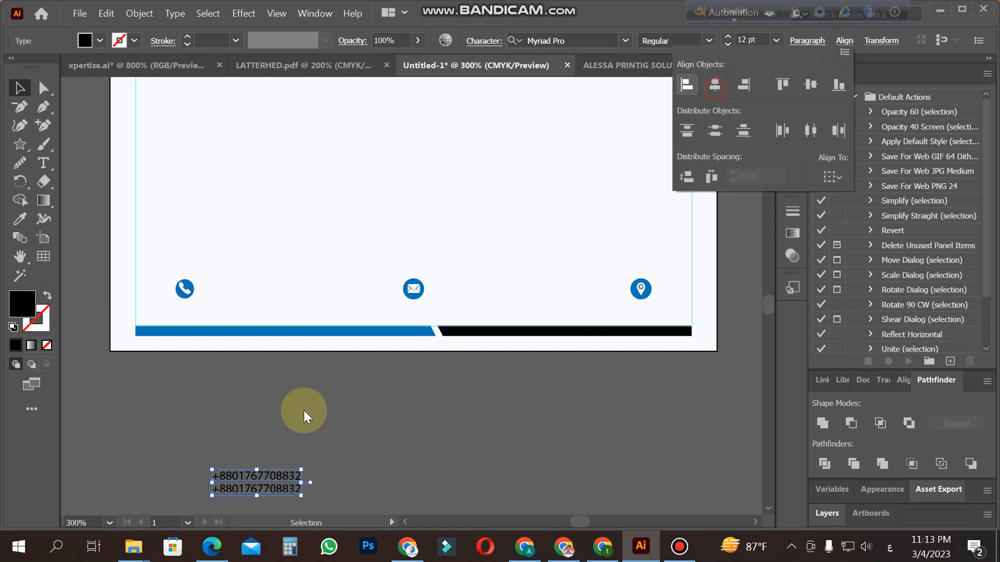
# Step: Group the two phone number lines and move them beneath the phone icon, just above the blue footer bar
pyautogui.click(335, 442)
pyautogui.moveTo(293, 487); pyautogui.dragTo(223, 315)
pyautogui.click(283, 408)
# Step: Switch the keyboard language to English and enter the contact's e-mail address as a new text line below the artboard
pyautogui.click(43, 163)
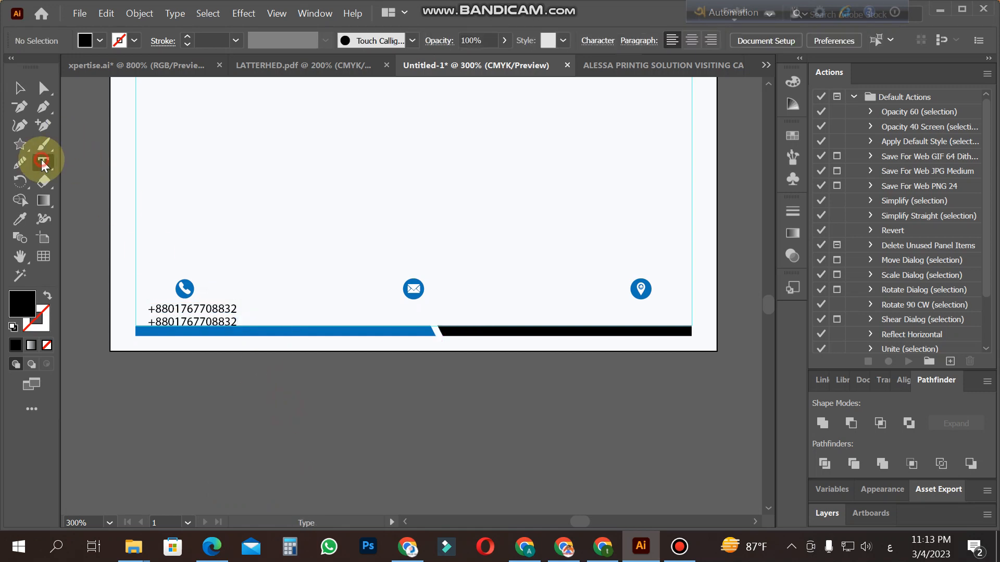
pyautogui.click(329, 428)
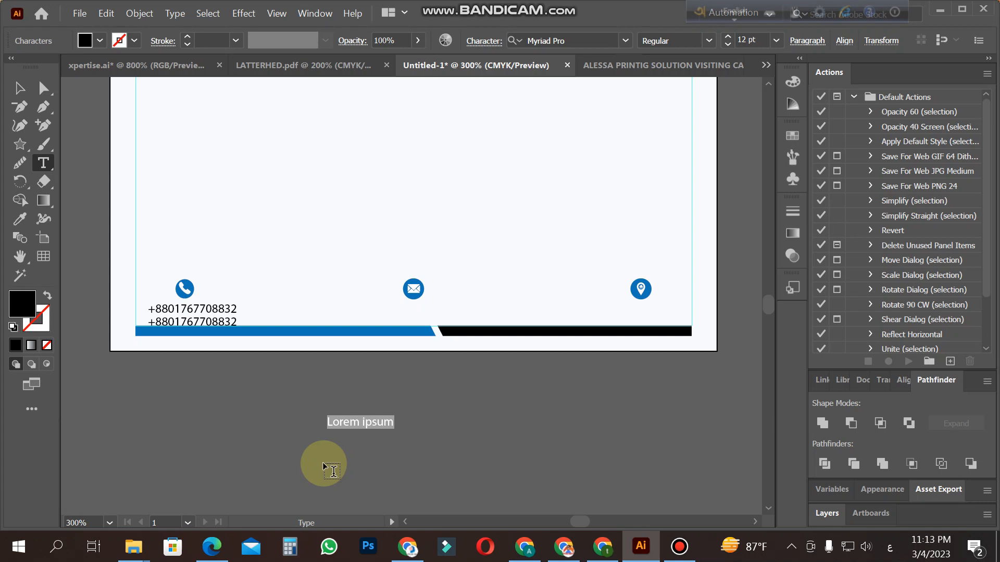
pyautogui.write('ث')
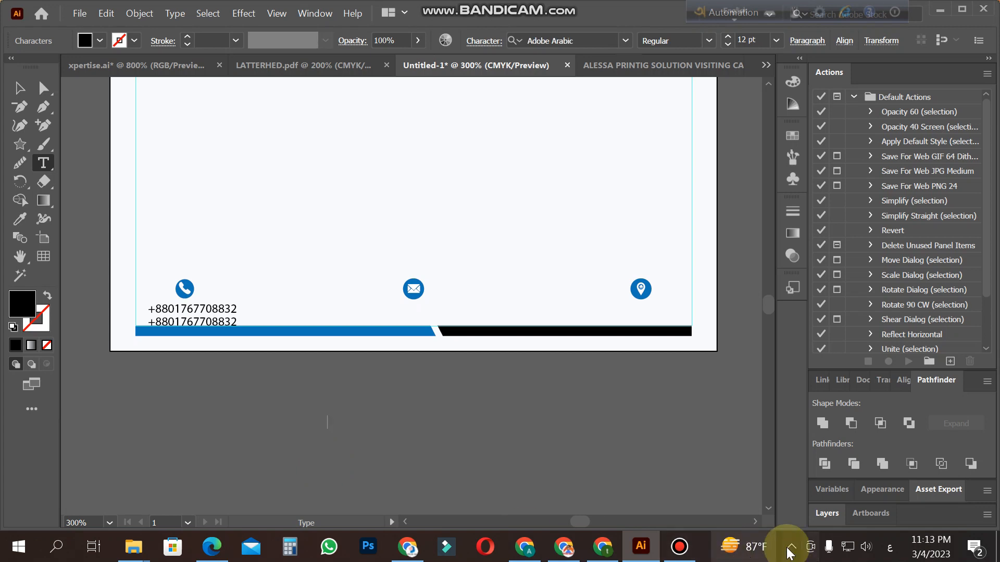
pyautogui.click(890, 546)
pyautogui.click(866, 419)
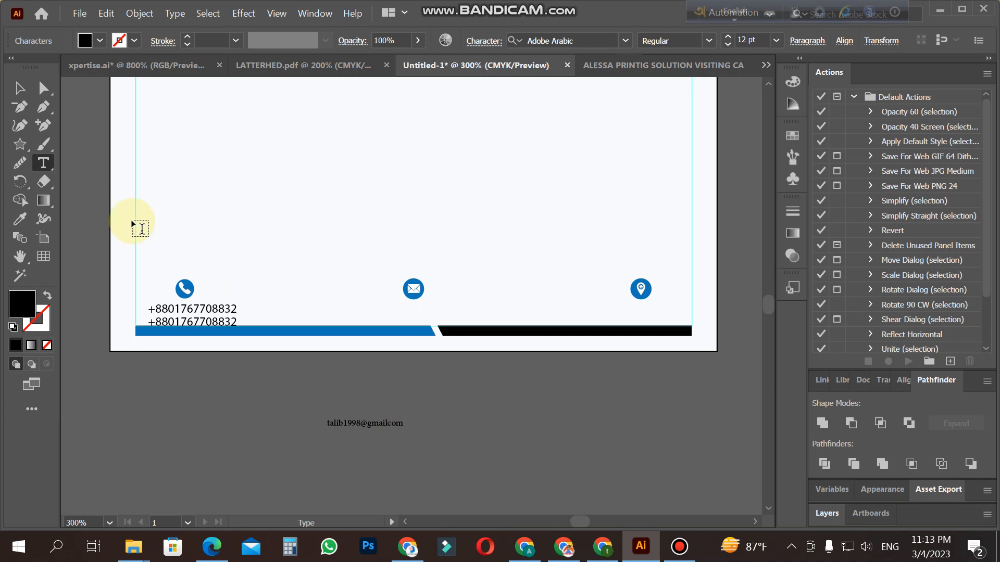
# Step: Match the e-mail text's formatting to the phone number with the Eyedropper and place it beneath the envelope icon
pyautogui.click(20, 219)
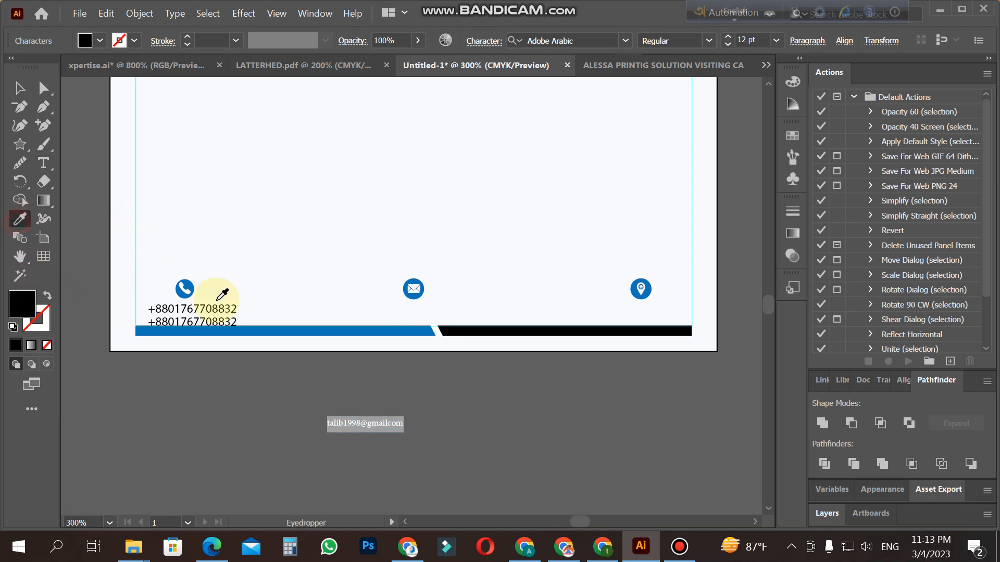
pyautogui.click(224, 305)
pyautogui.click(20, 88)
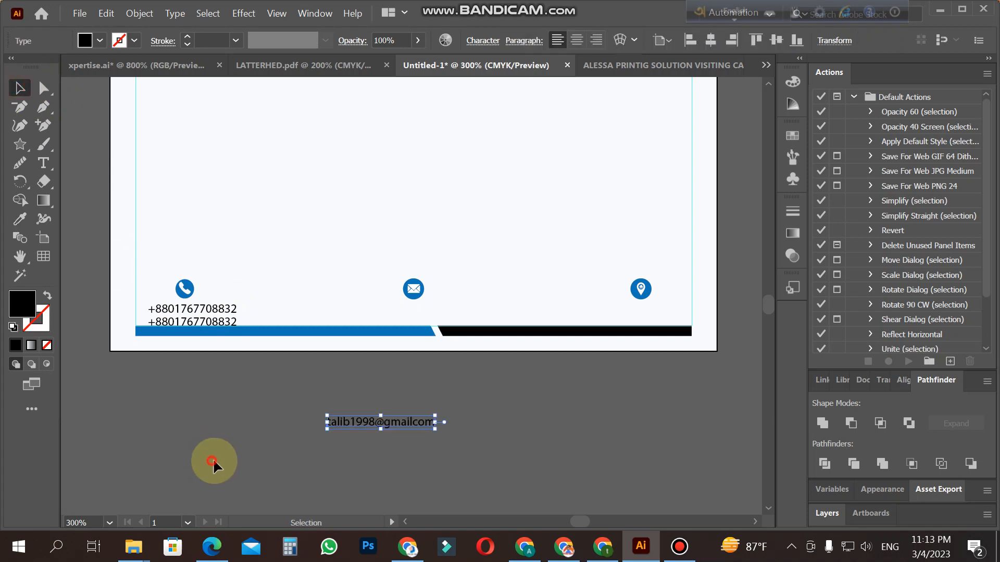
pyautogui.click(214, 463)
pyautogui.moveTo(382, 426); pyautogui.dragTo(417, 315)
pyautogui.click(453, 418)
# Step: Add the contact's address, made up of district, city and country separated by commas, as a text line below the artboard
pyautogui.click(43, 163)
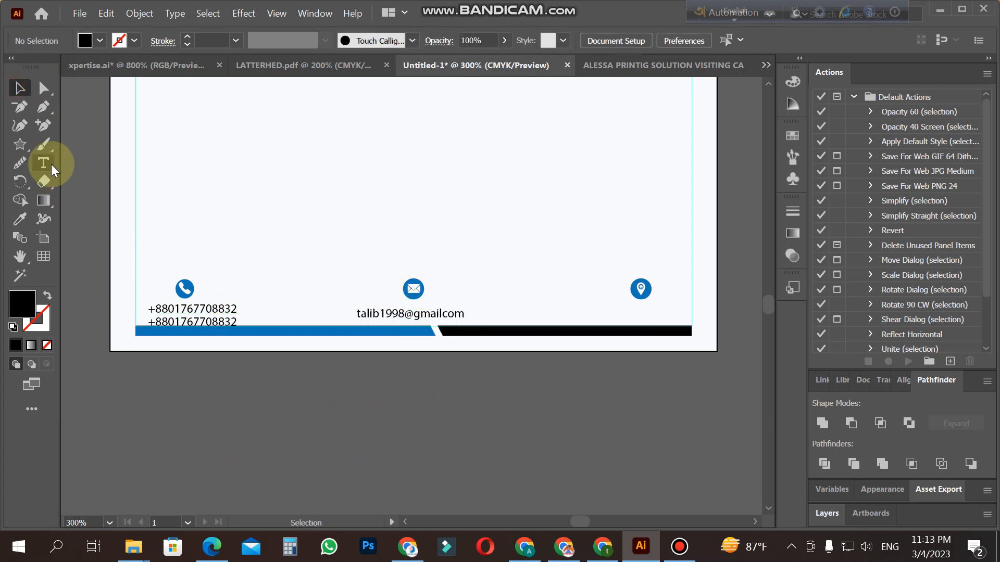
pyautogui.click(509, 450)
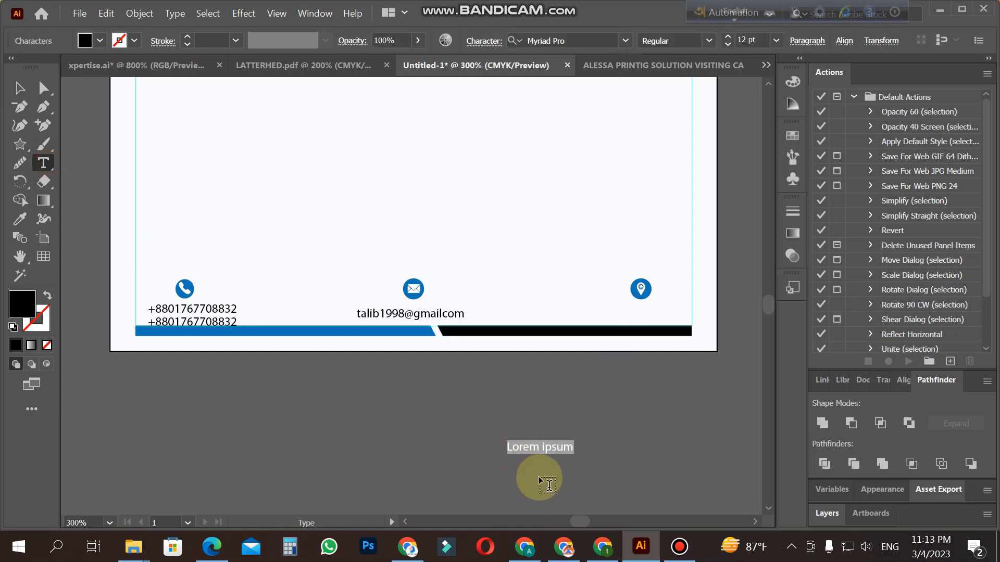
pyautogui.write('dhaka,bangladesh')
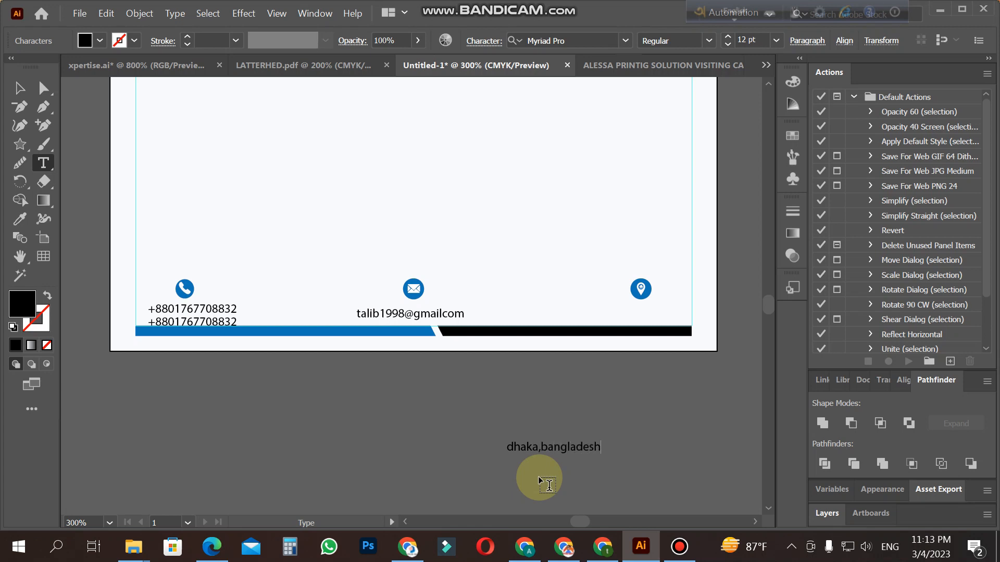
pyautogui.click(542, 449)
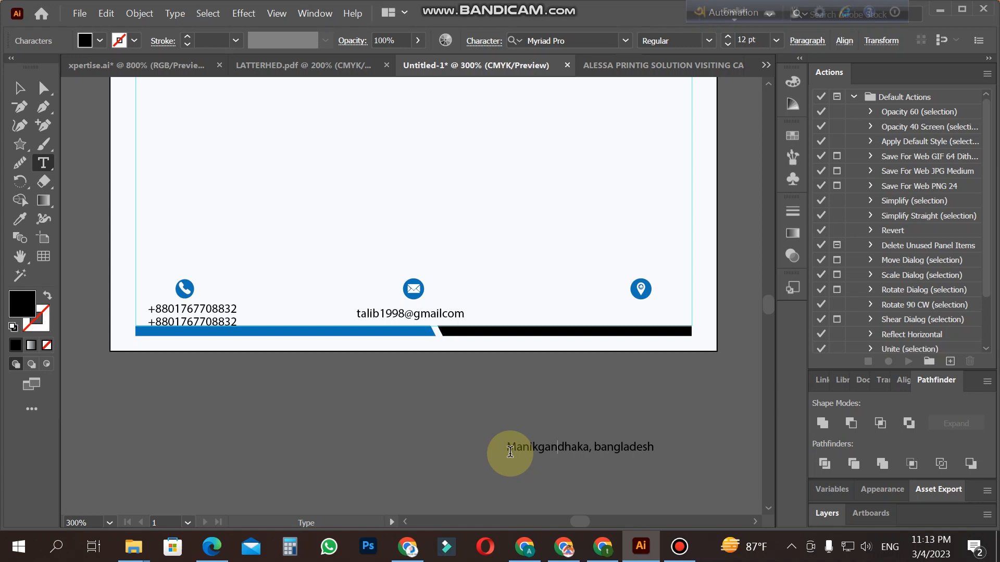
pyautogui.write('j,')
pyautogui.press('Escape')
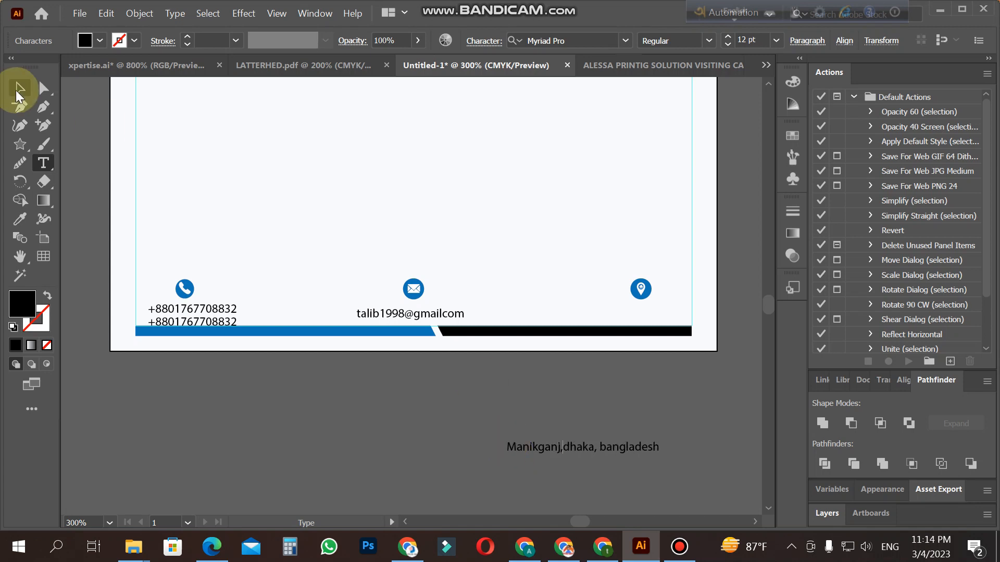
# Step: Move the address text beneath the location icon, ending at the right margin guide above the black footer bar
pyautogui.click(448, 432)
pyautogui.moveTo(595, 451); pyautogui.dragTo(626, 320)
pyautogui.click(651, 393)
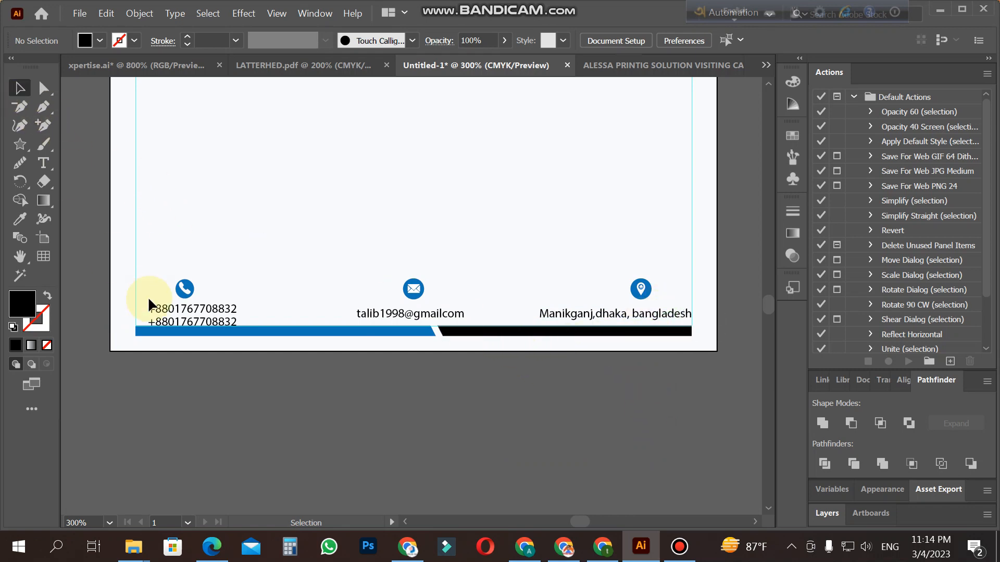
# Step: Reduce the upper phone number line under the phone icon to 10 pt
pyautogui.click(209, 317)
pyautogui.click(43, 163)
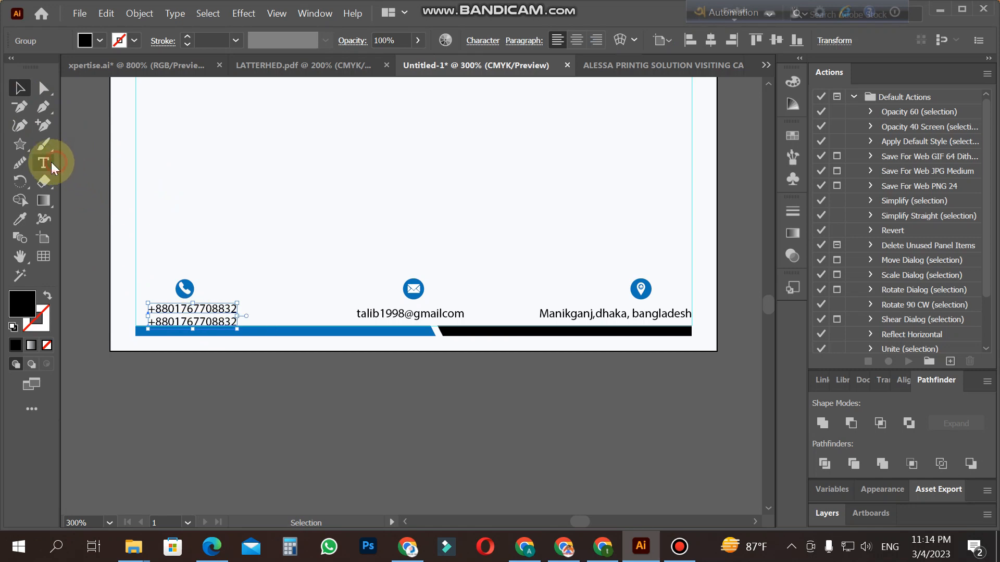
pyautogui.moveTo(218, 309); pyautogui.dragTo(244, 316)
pyautogui.tripleClick(244, 316)
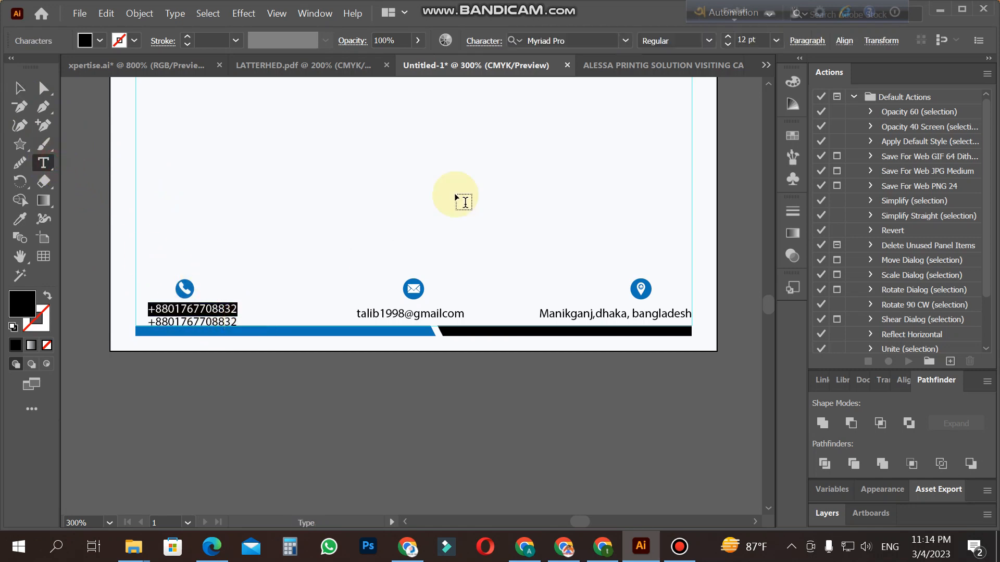
pyautogui.click(728, 46)
pyautogui.click(728, 47)
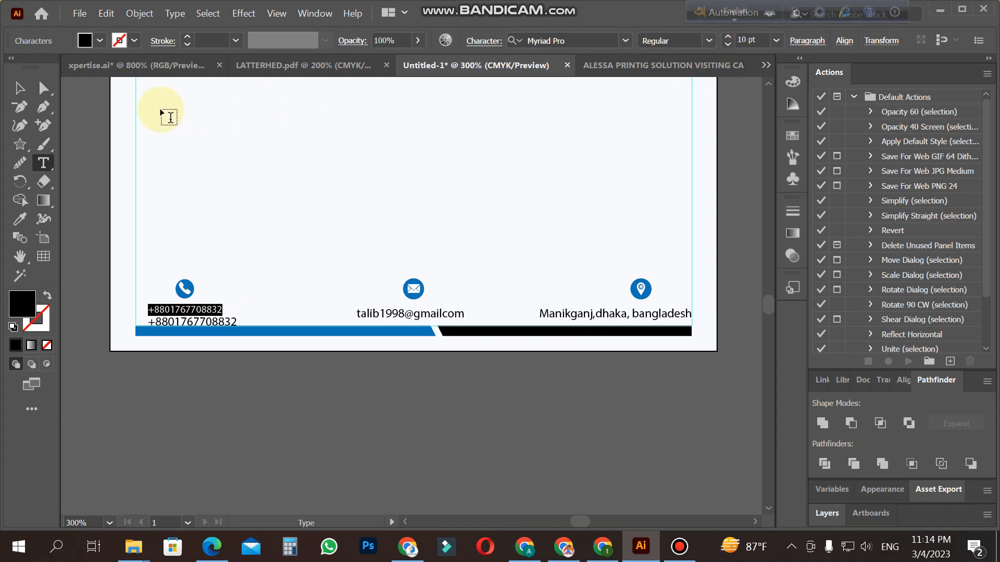
pyautogui.click(20, 88)
pyautogui.click(187, 366)
# Step: Match the lower phone number line to the upper line's 10 pt formatting with the Eyedropper
pyautogui.click(247, 323)
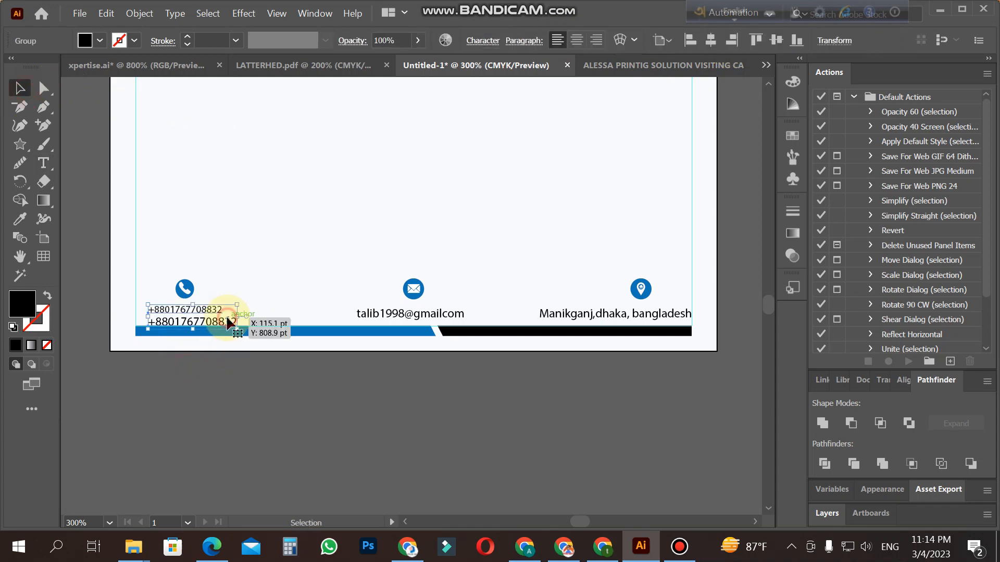
pyautogui.click(43, 163)
pyautogui.moveTo(200, 319); pyautogui.dragTo(263, 334)
pyautogui.hotkey('ctrl', 'a')
pyautogui.click(20, 220)
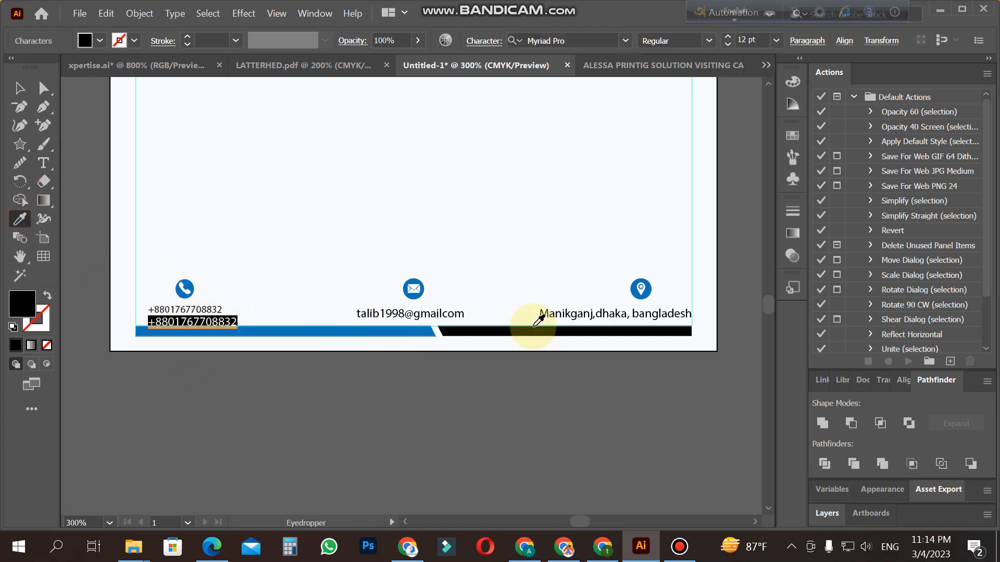
pyautogui.click(240, 307)
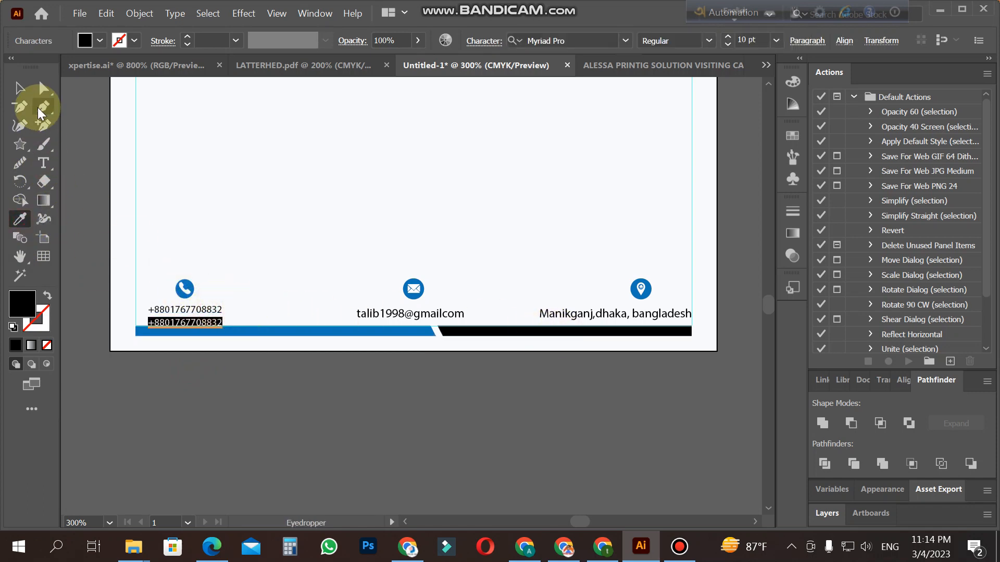
pyautogui.click(21, 90)
pyautogui.click(217, 384)
# Step: Apply the phone number's 10 pt formatting to both the e-mail and address texts with the Eyedropper
pyautogui.click(415, 316)
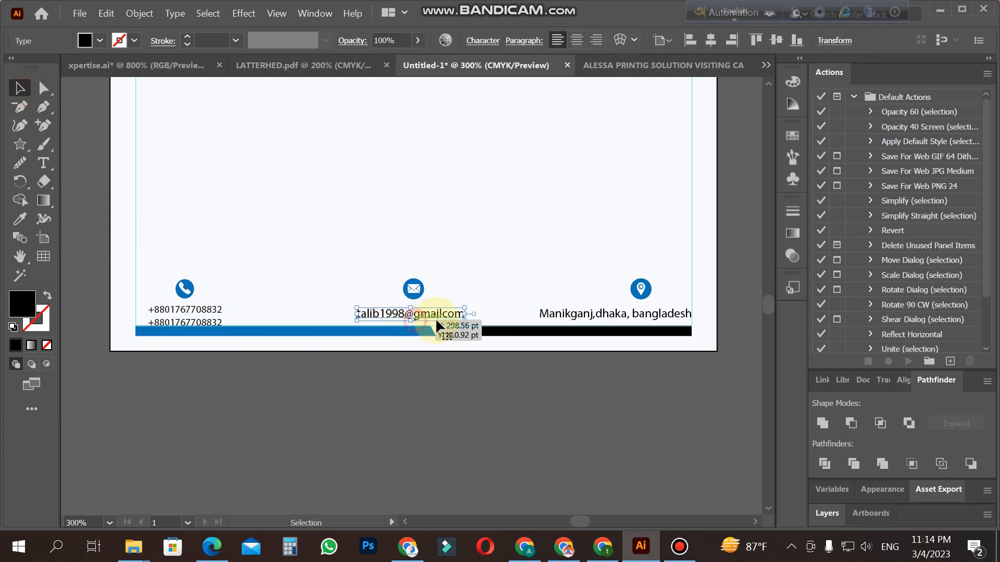
pyautogui.keyDown('shift'); pyautogui.click(602, 316); pyautogui.keyUp('shift')
pyautogui.click(29, 219)
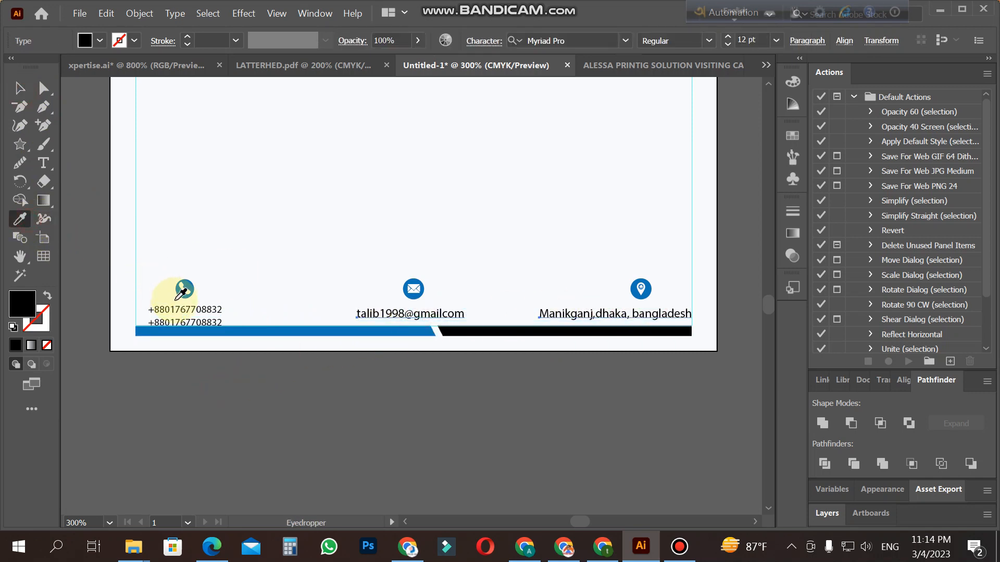
pyautogui.click(181, 305)
pyautogui.click(20, 88)
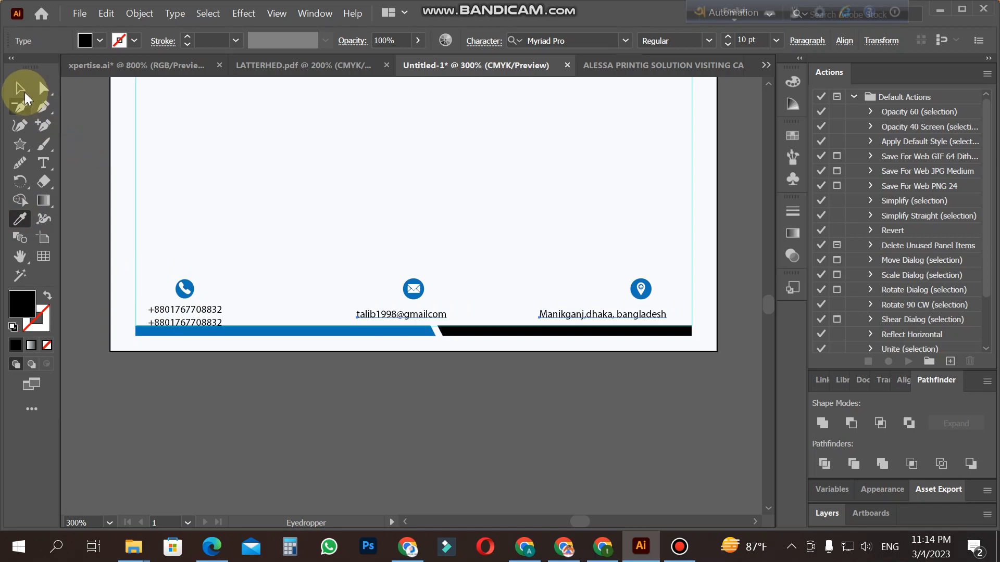
pyautogui.click(279, 398)
# Step: Center the e-mail text horizontally on the artboard, beneath the envelope icon, keeping its paragraph left-aligned
pyautogui.click(422, 314)
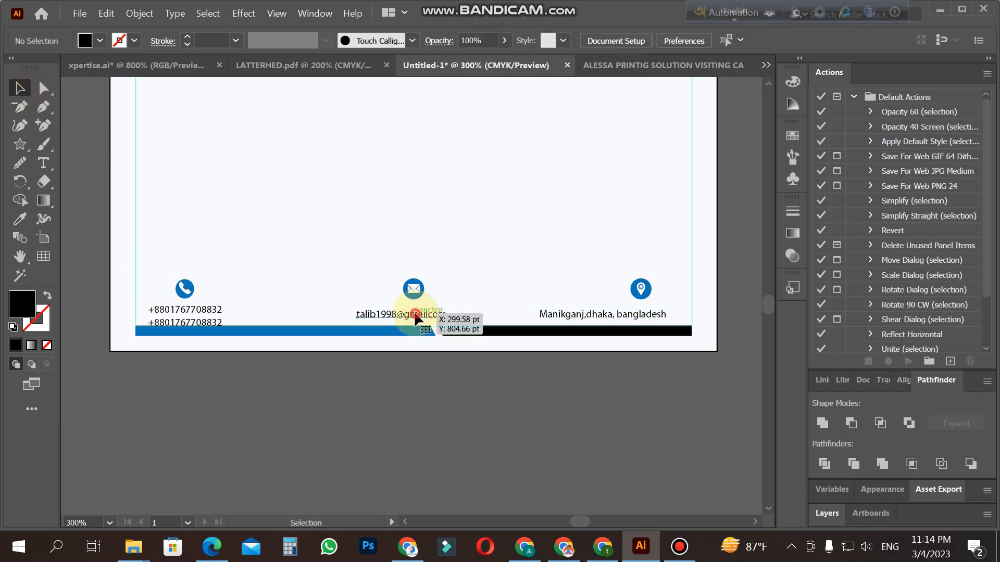
pyautogui.click(576, 40)
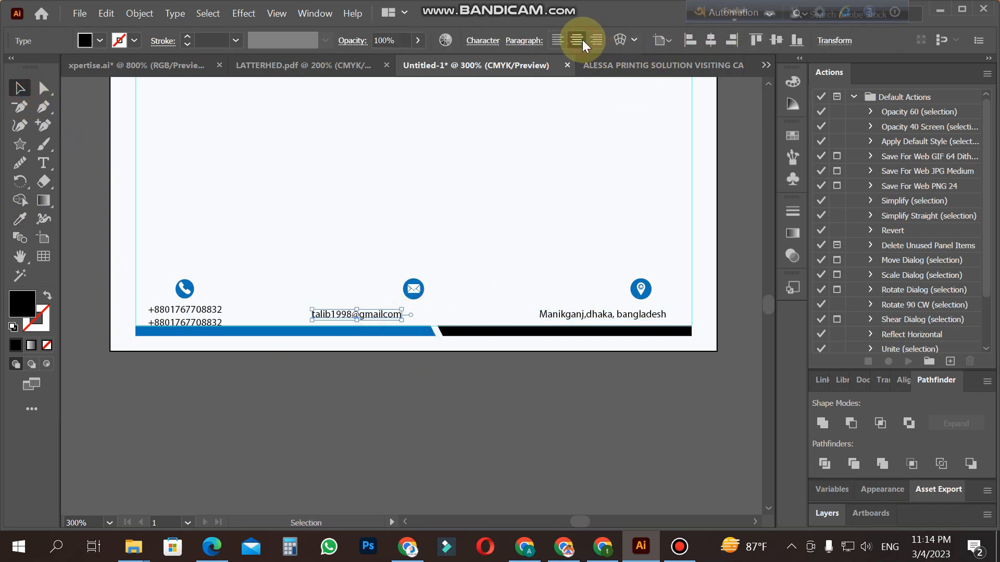
pyautogui.click(709, 40)
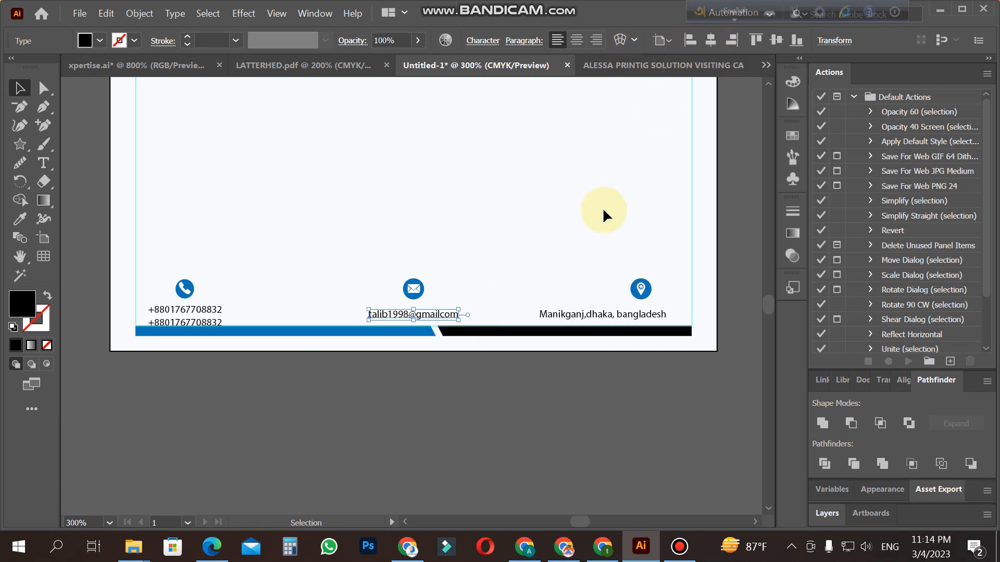
# Step: Nudge the address text to the right beneath the location icon, keeping it inside the right margin guide
pyautogui.click(615, 315)
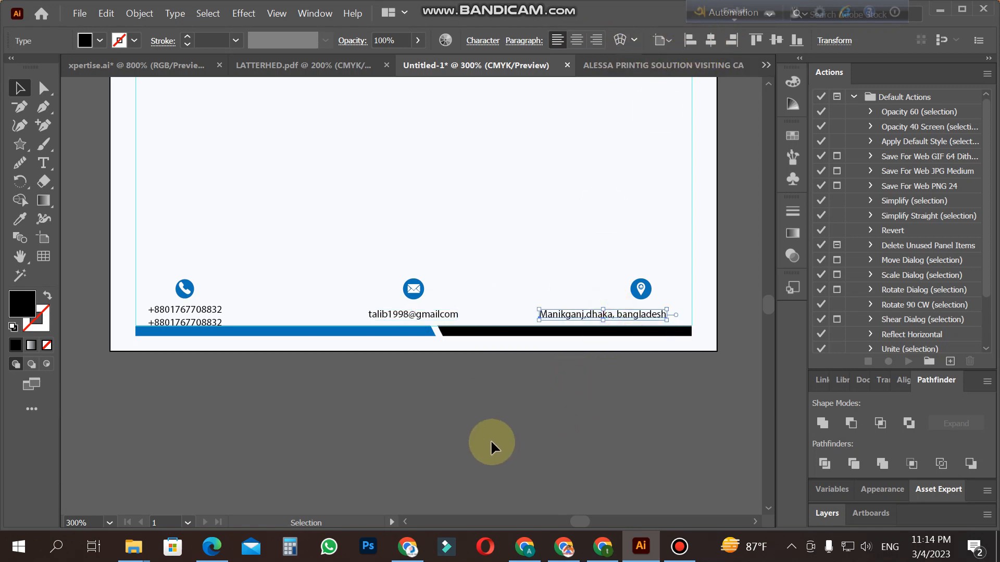
pyautogui.press('Right')
pyautogui.press('Right')
pyautogui.press('Right')
pyautogui.press('Right')
pyautogui.press('Right')
pyautogui.press('Right')
pyautogui.press('Right')
pyautogui.press('Right')
pyautogui.press('Right')
pyautogui.press('Right')
pyautogui.press('Right')
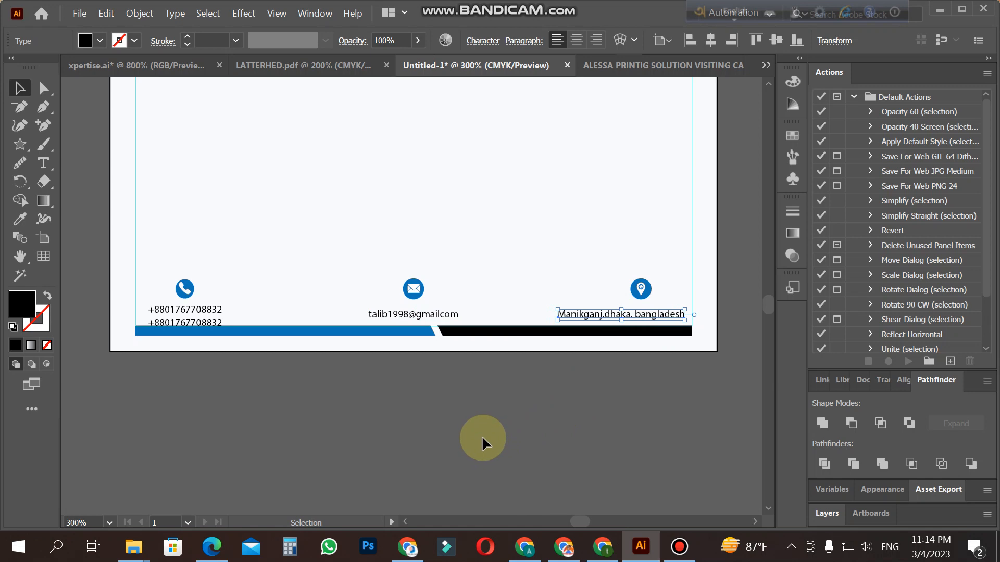
# Step: Nudge the group of three contact icons slightly to the left above the footer captions
pyautogui.click(483, 443)
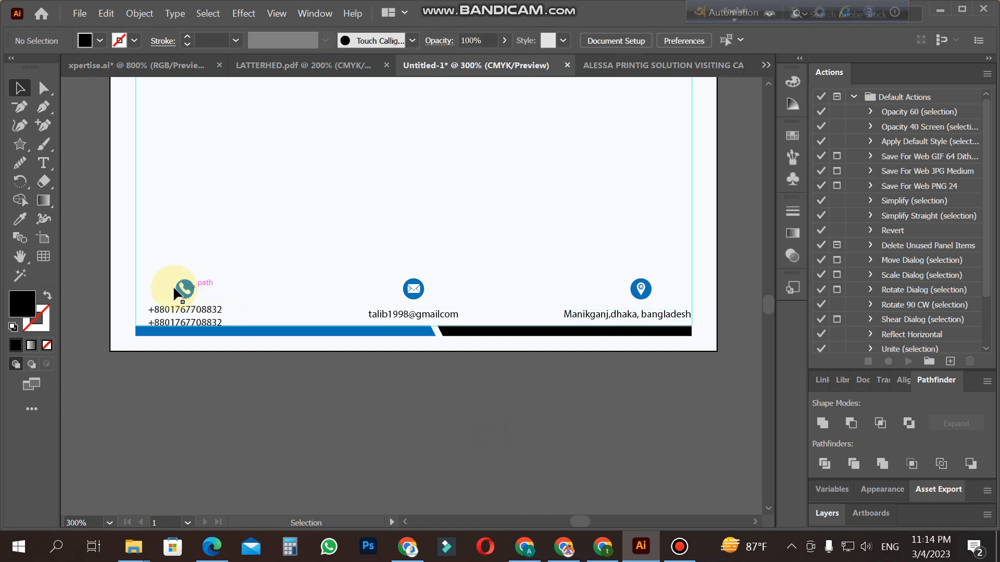
pyautogui.click(647, 297)
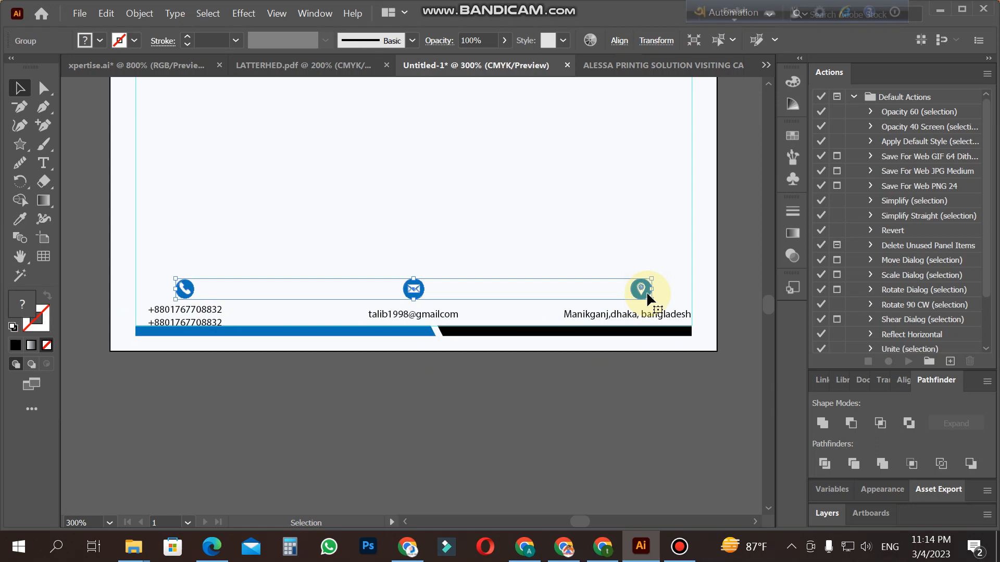
pyautogui.click(590, 406)
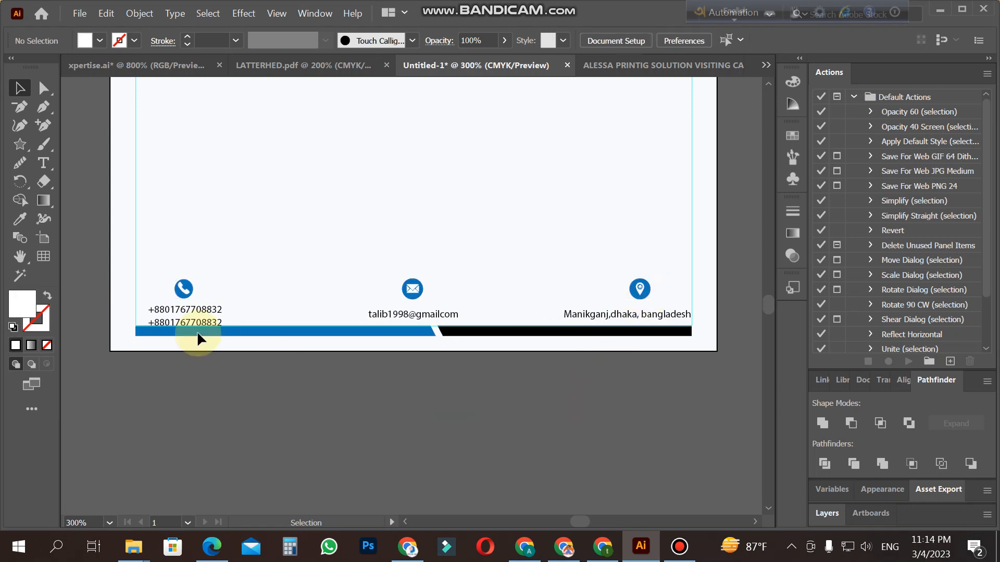
# Step: Nudge the two phone number lines left and up so they sit centered beneath the phone icon, clear of the footer bar
pyautogui.click(190, 318)
pyautogui.press('Left')
pyautogui.press('Left')
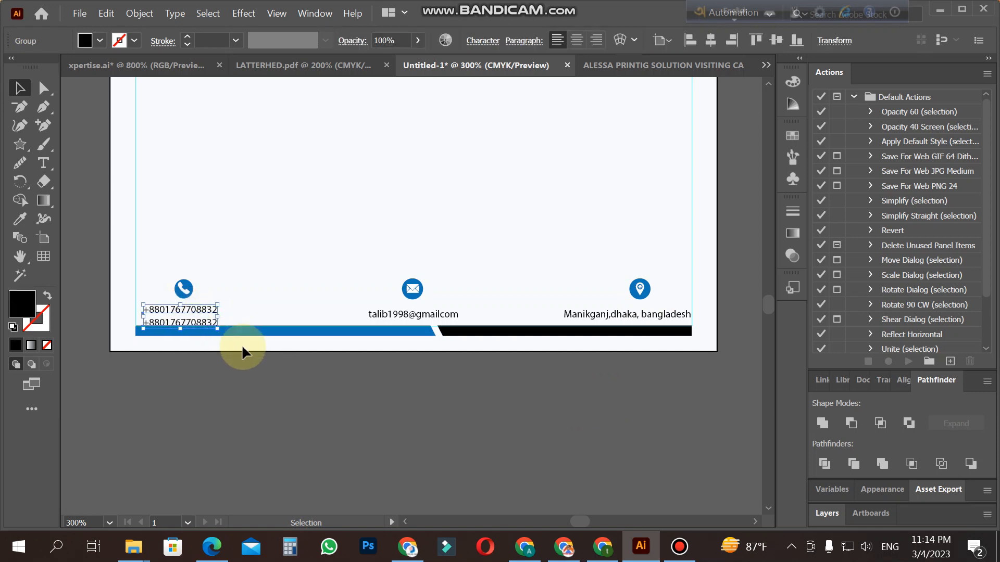
pyautogui.press('Right')
pyautogui.press('Up')
pyautogui.press('Up')
pyautogui.press('Right')
pyautogui.click(243, 353)
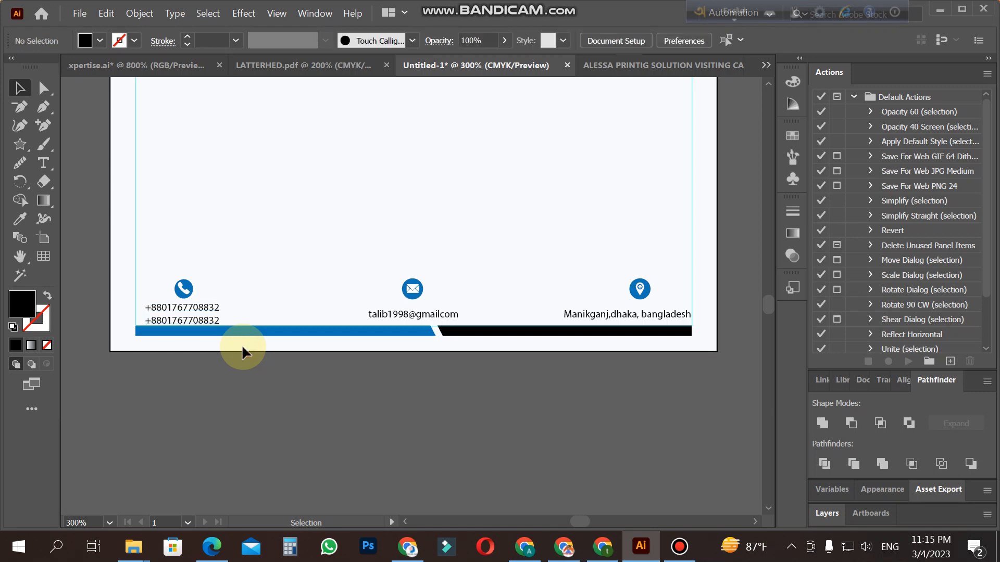
# Step: Examine the whole letterhead from header to footer at full-page and closer views
pyautogui.press('z')
pyautogui.keyDown('alt'); pyautogui.click(485, 253); pyautogui.keyUp('alt')
pyautogui.keyDown('alt'); pyautogui.click(486, 253); pyautogui.keyUp('alt')
pyautogui.keyDown('alt'); pyautogui.click(238, 329); pyautogui.keyUp('alt')
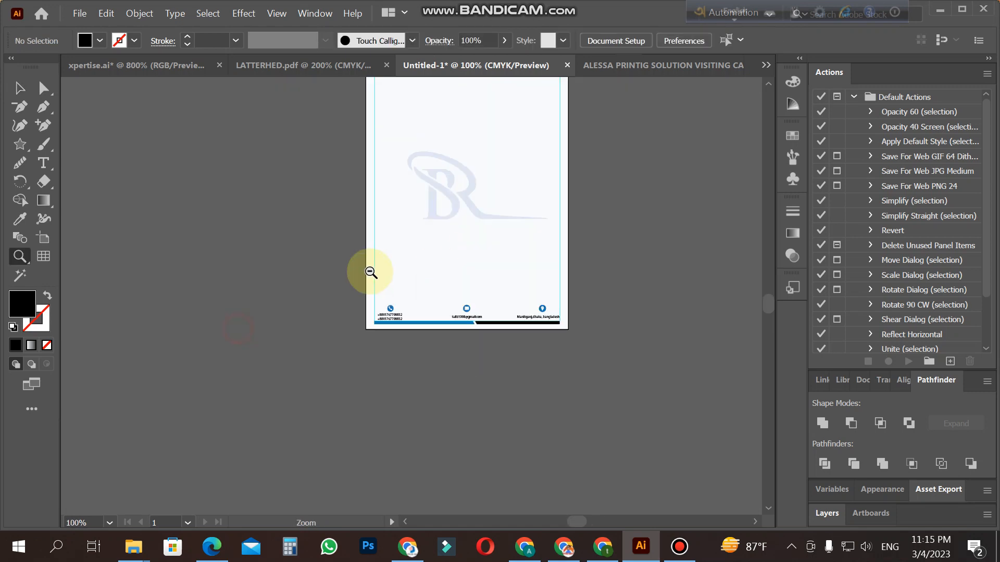
pyautogui.keyDown('alt'); pyautogui.click(369, 270); pyautogui.keyUp('alt')
pyautogui.click(510, 245)
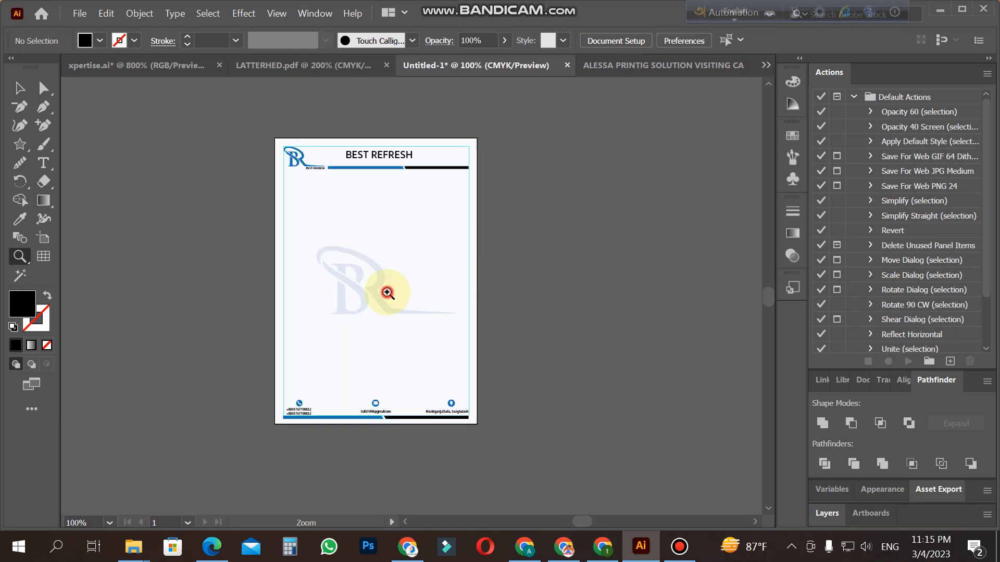
pyautogui.click(388, 292)
pyautogui.scroll(2, 388, 293)
pyautogui.scroll(-4, 388, 293)
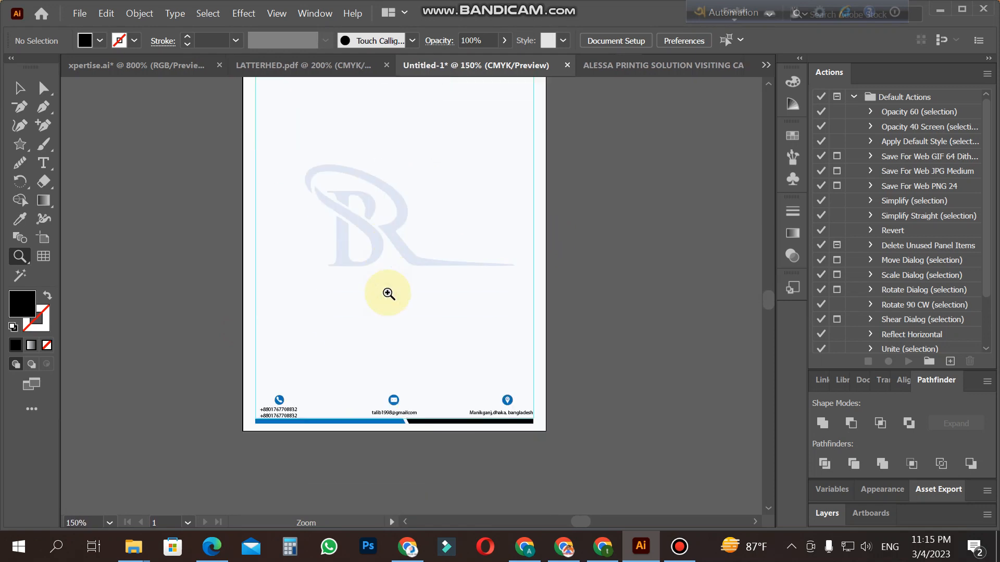
pyautogui.scroll(1, 387, 294)
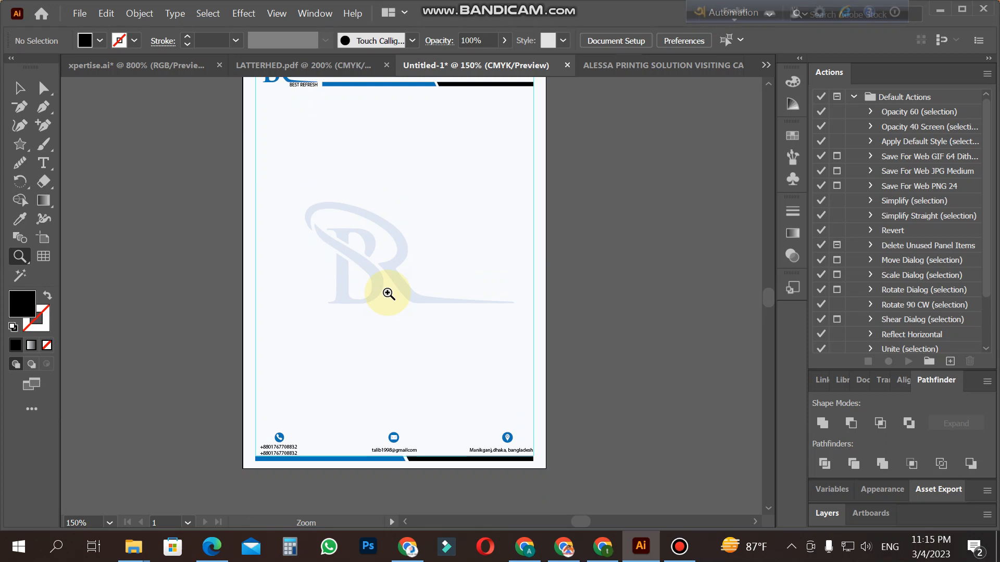
pyautogui.scroll(2, 388, 293)
pyautogui.scroll(-2, 388, 293)
pyautogui.keyDown('alt'); pyautogui.click(388, 293); pyautogui.keyUp('alt')
pyautogui.scroll(1, 388, 293)
pyautogui.click(413, 276)
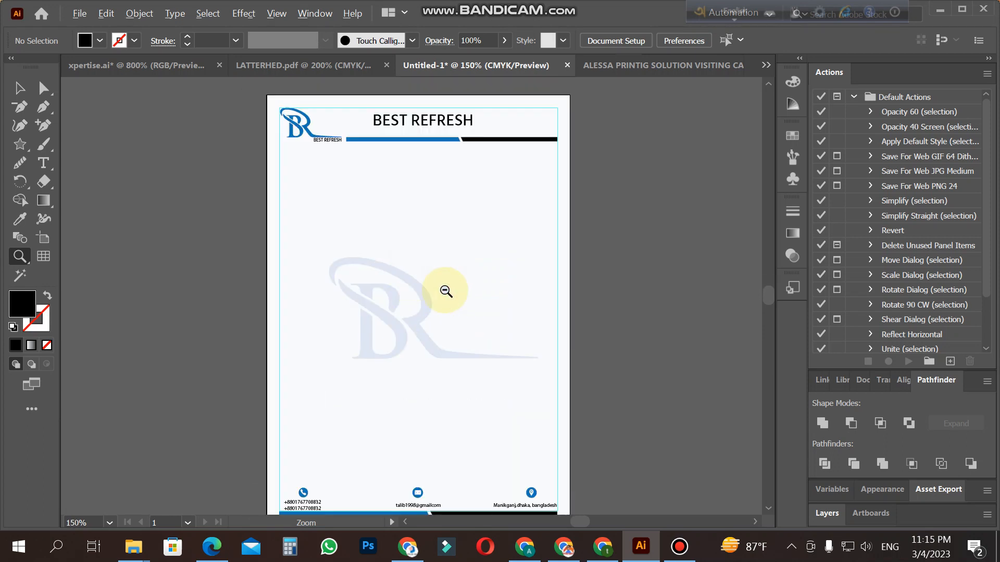
pyautogui.keyDown('alt'); pyautogui.click(445, 291); pyautogui.keyUp('alt')
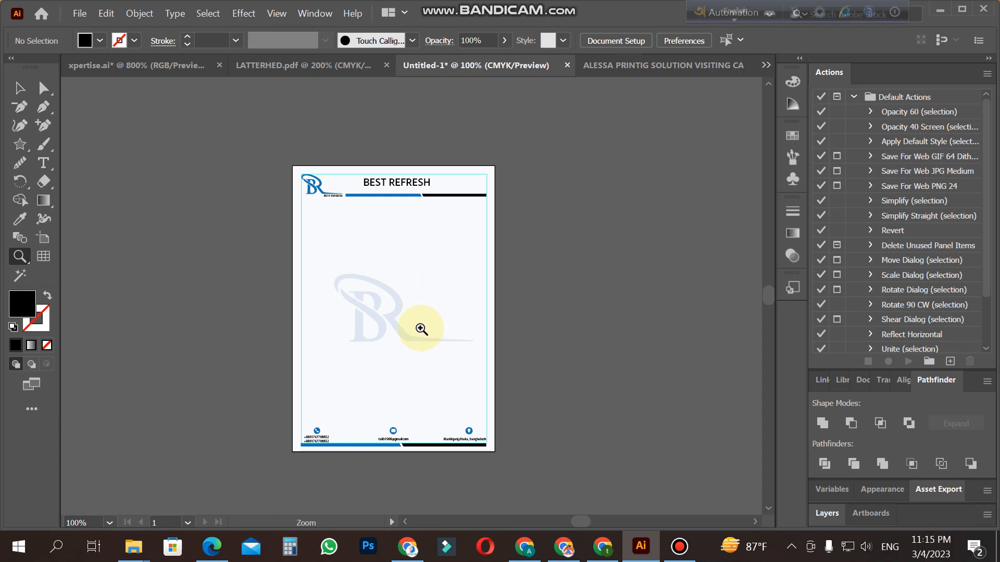
# Step: Hide the margin guides on the letterhead
pyautogui.click(21, 88)
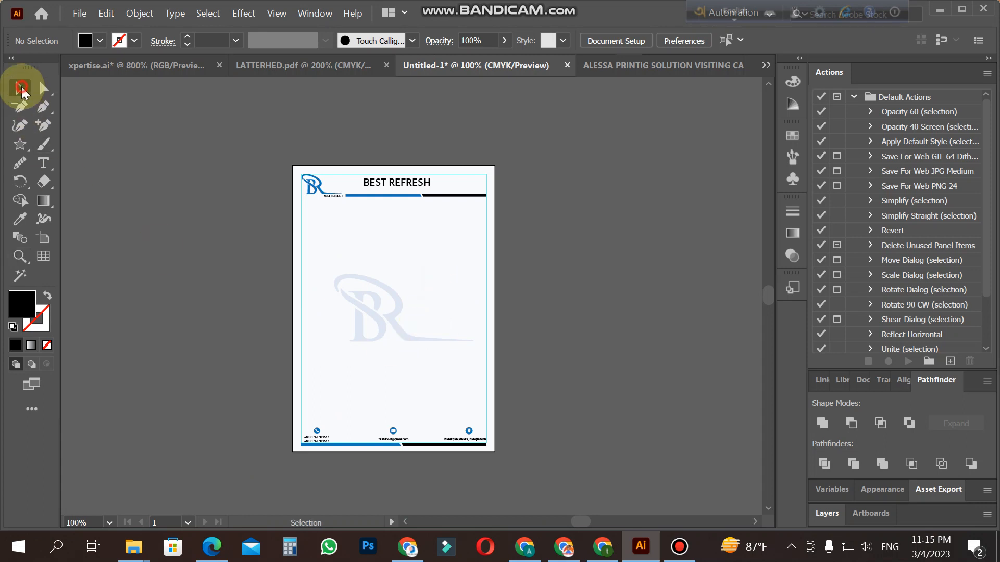
pyautogui.click(402, 319)
pyautogui.click(20, 88)
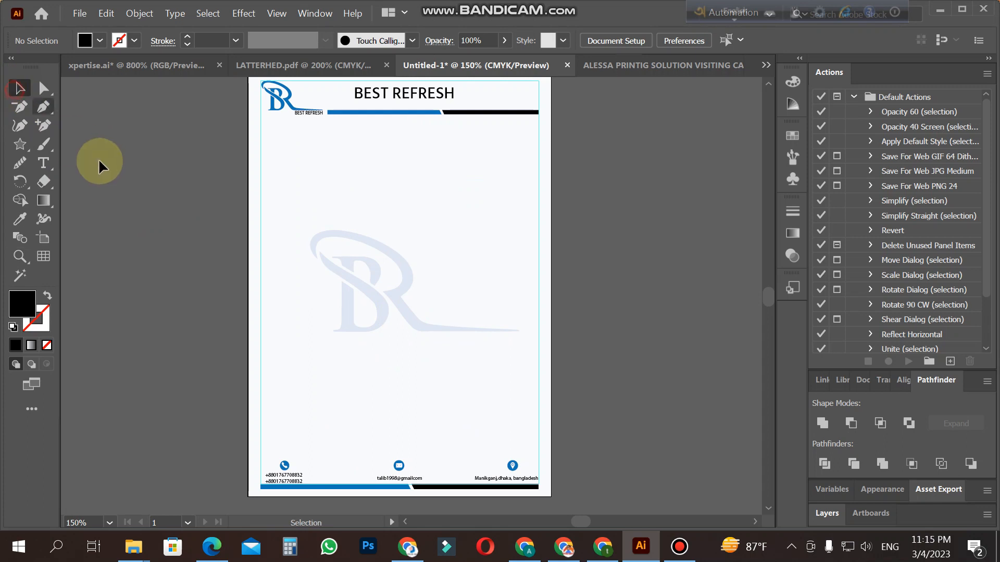
pyautogui.rightClick(266, 253)
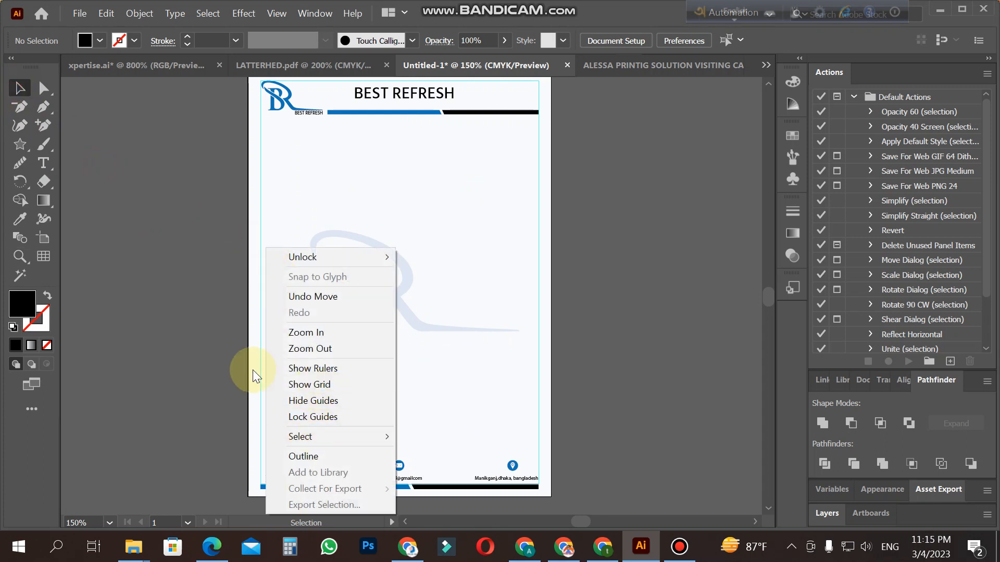
pyautogui.click(339, 417)
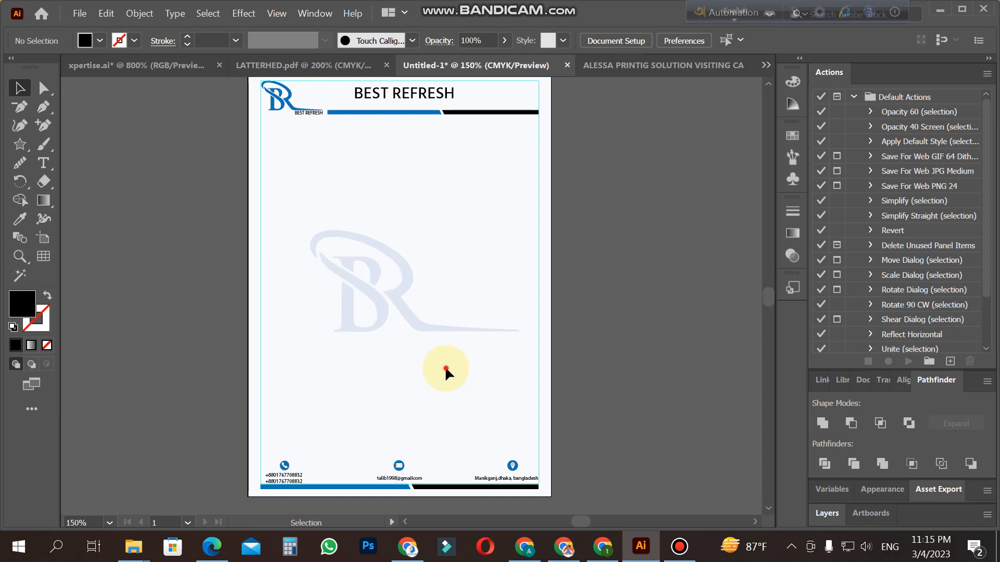
pyautogui.click(538, 352)
pyautogui.rightClick(529, 372)
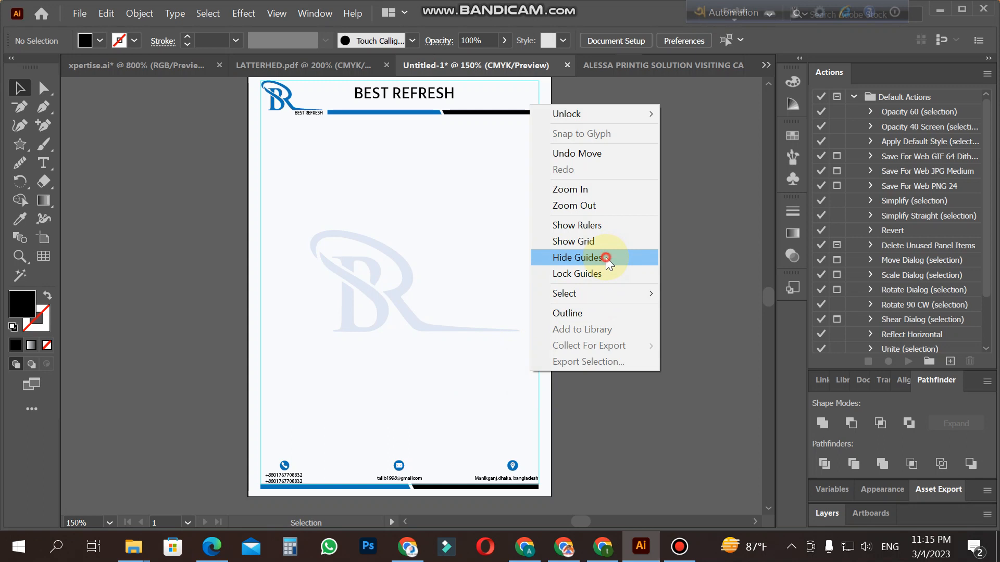
pyautogui.click(605, 258)
# Step: Unlock all locked objects in the letterhead document
pyautogui.scroll(1, 652, 303)
pyautogui.press('z')
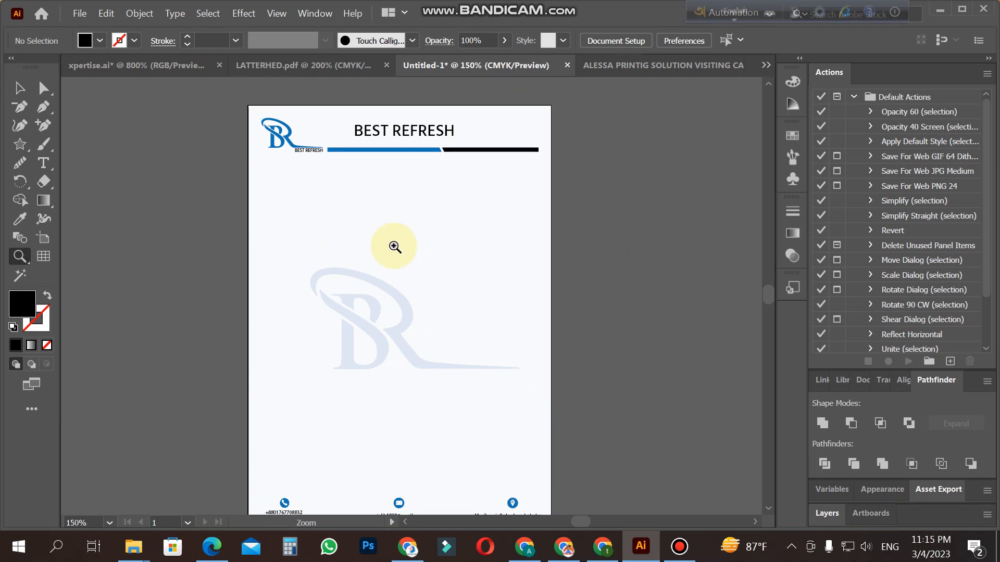
pyautogui.keyDown('alt'); pyautogui.click(394, 246); pyautogui.keyUp('alt')
pyautogui.click(138, 14)
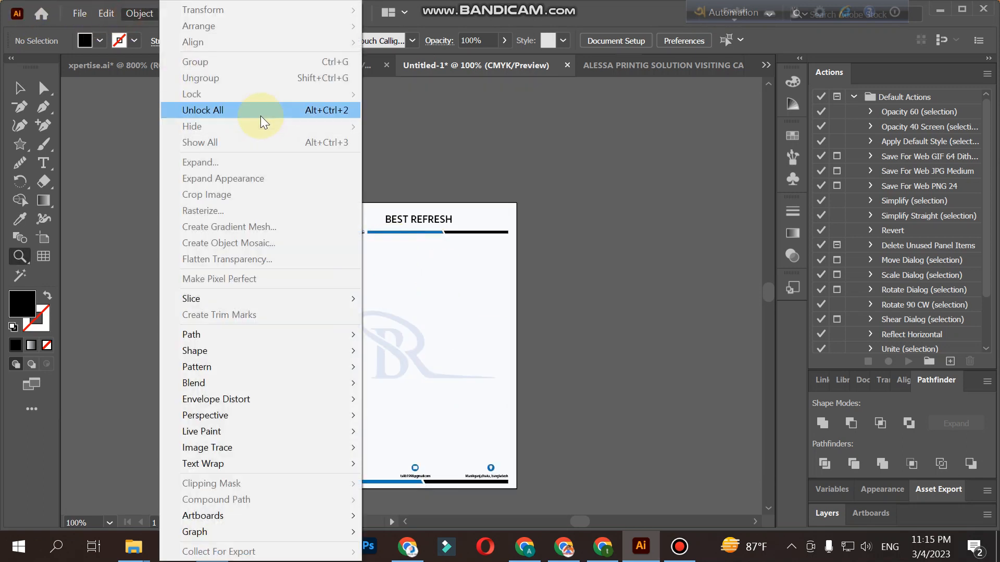
pyautogui.click(261, 115)
# Step: Select all the letterhead artwork including its background rectangle, and copy it
pyautogui.click(241, 223)
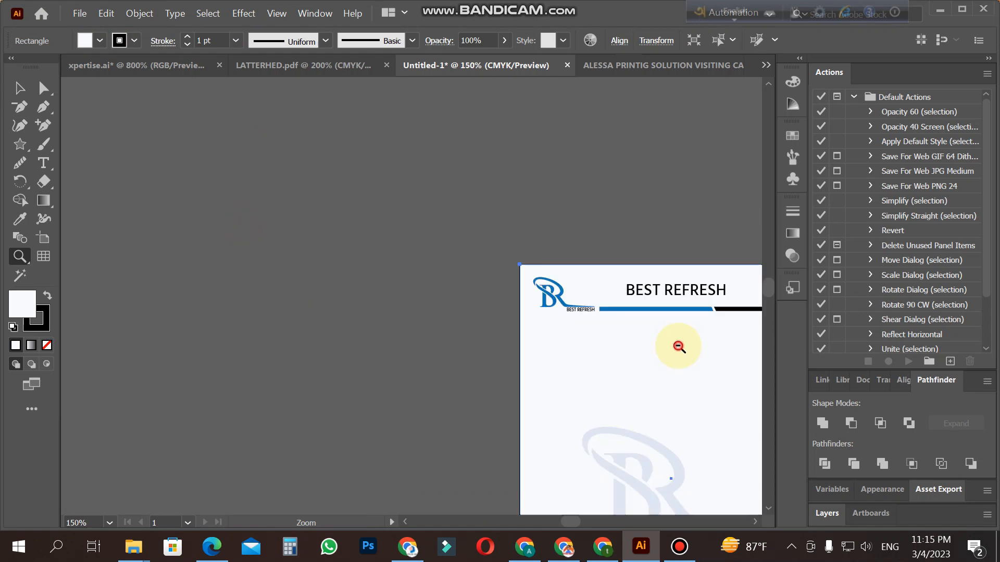
pyautogui.keyDown('alt'); pyautogui.click(678, 346); pyautogui.keyUp('alt')
pyautogui.keyDown('alt'); pyautogui.click(467, 382); pyautogui.keyUp('alt')
pyautogui.click(20, 88)
pyautogui.moveTo(283, 178); pyautogui.dragTo(566, 450)
pyautogui.click(106, 14)
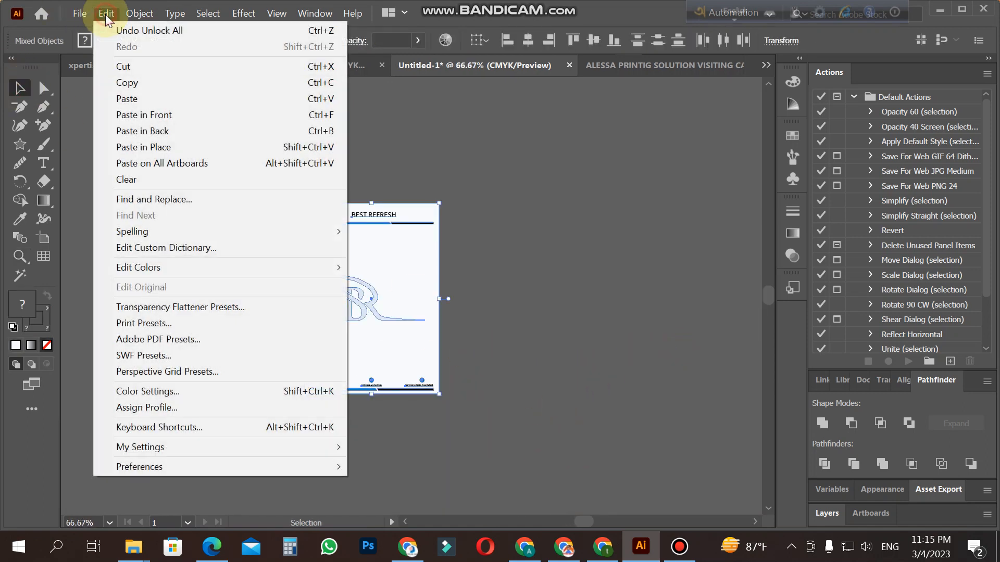
pyautogui.click(164, 83)
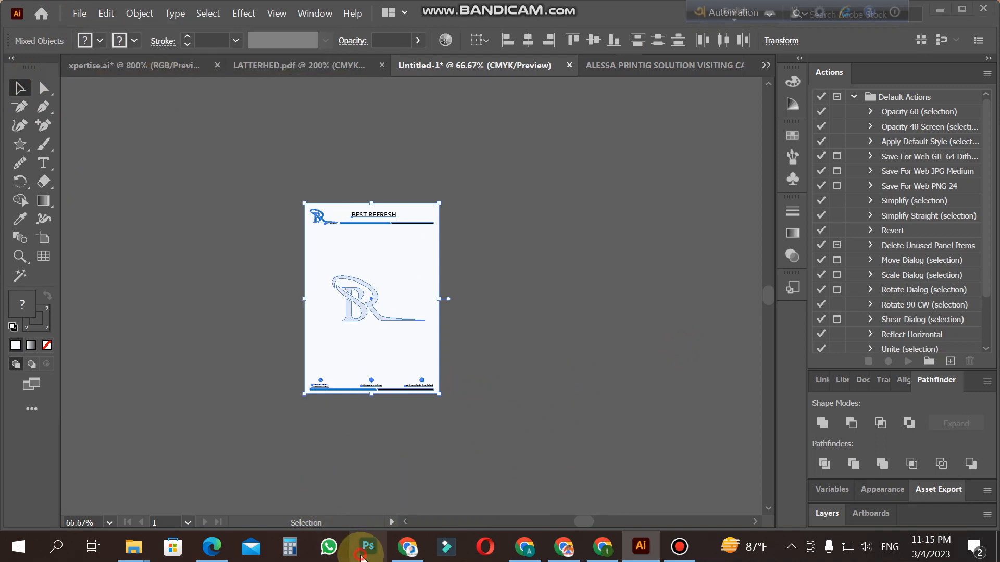
# Step: Switch to Photoshop and open 15M_060.psd from the minimal-a4-flyer-mockup folder in the mockup folder on drive G
pyautogui.click(357, 558)
pyautogui.click(35, 9)
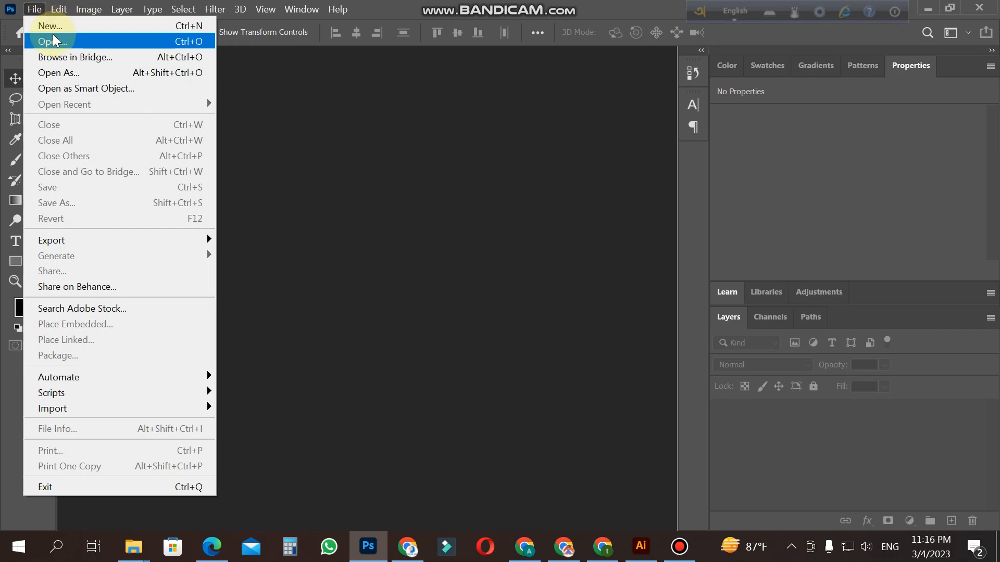
pyautogui.click(52, 41)
pyautogui.click(103, 324)
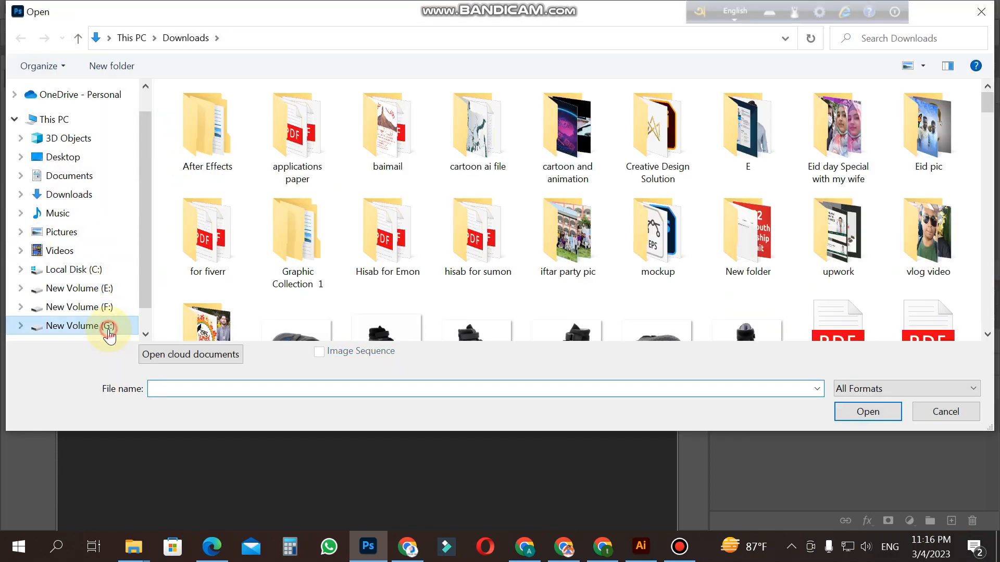
pyautogui.click(685, 265)
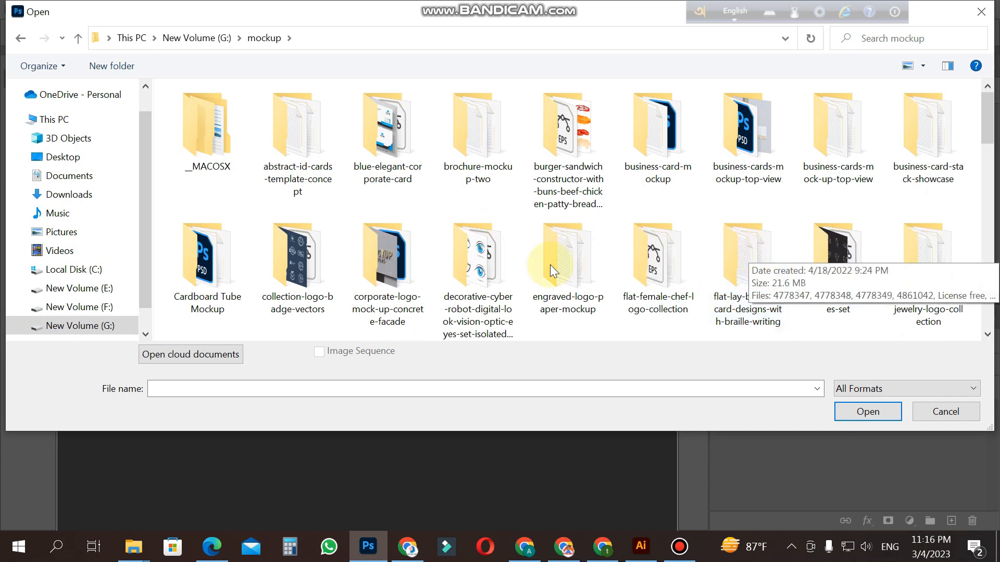
pyautogui.scroll(-3, 588, 313)
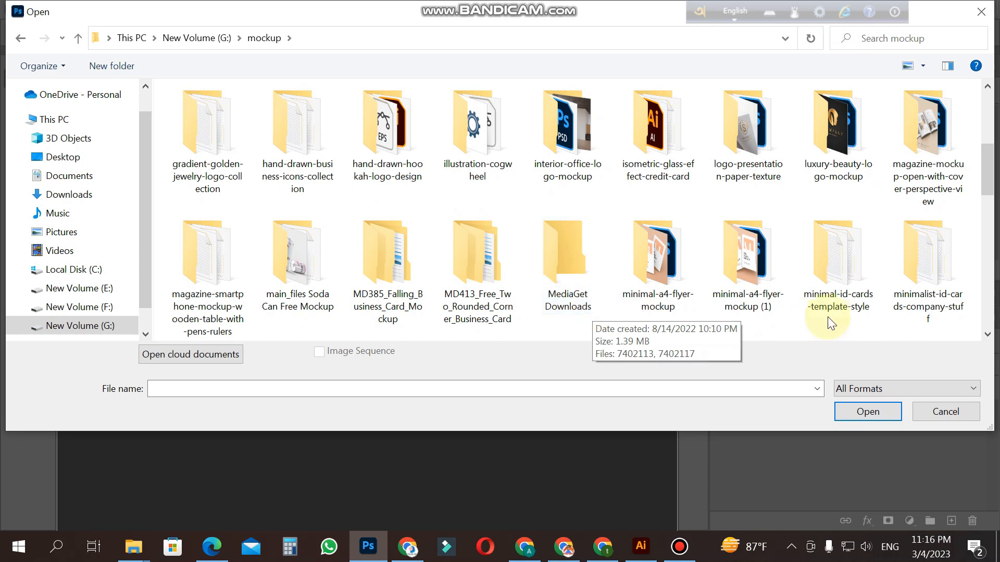
pyautogui.doubleClick(680, 281)
pyautogui.doubleClick(334, 121)
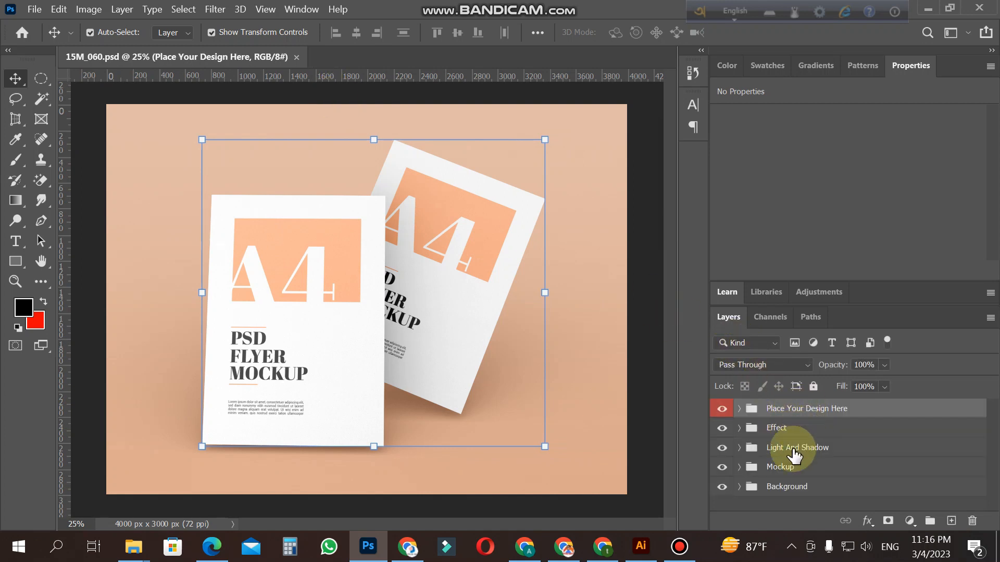
# Step: Open the contents of the Left smart object in the Place Your Design Here group for editing
pyautogui.click(740, 468)
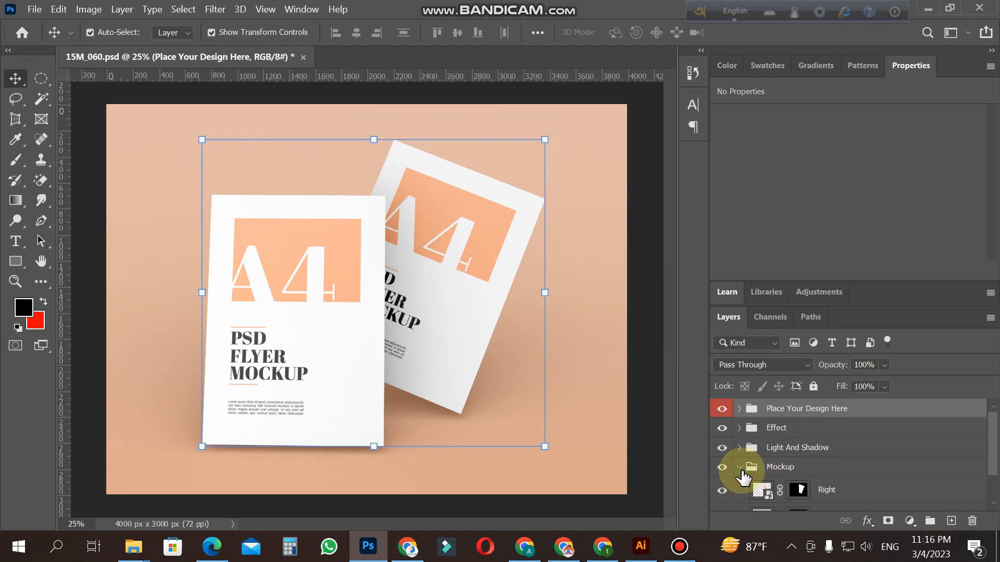
pyautogui.scroll(-1, 801, 471)
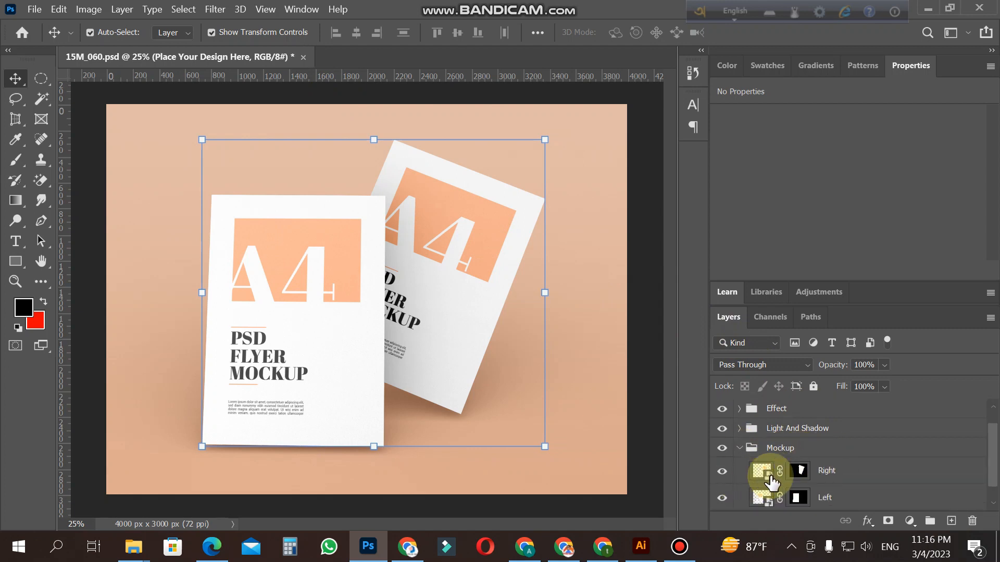
pyautogui.click(490, 310)
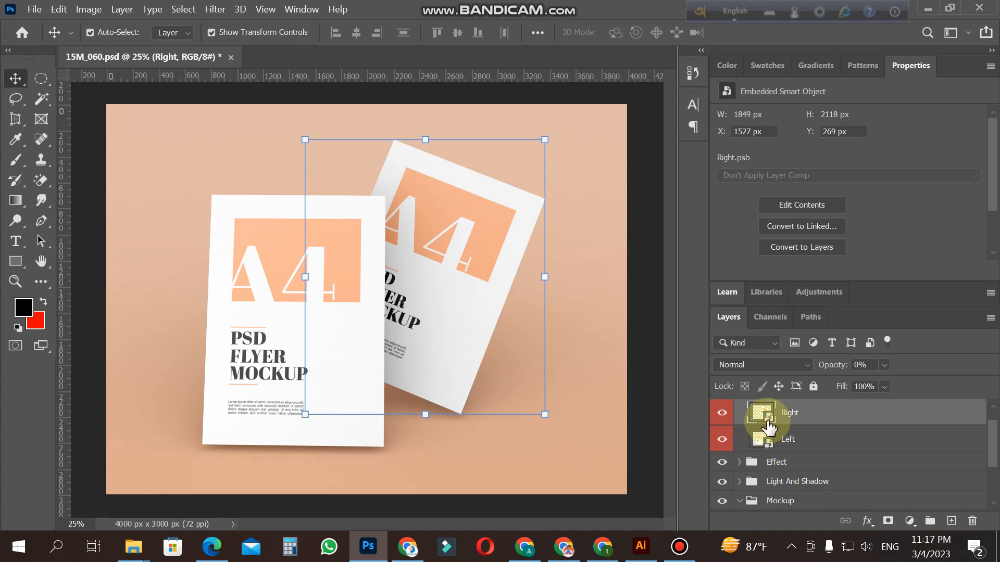
pyautogui.click(771, 444)
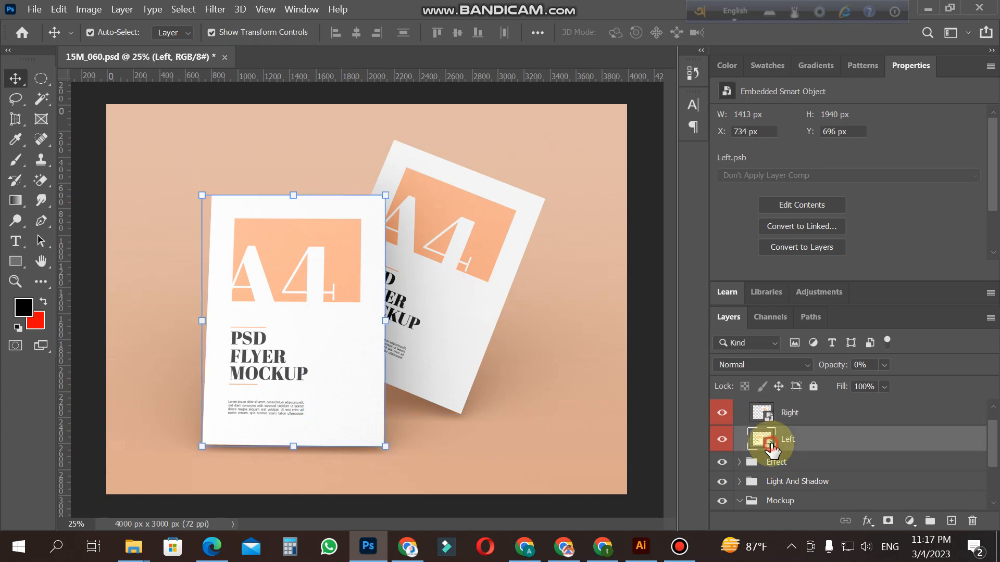
pyautogui.doubleClick(771, 444)
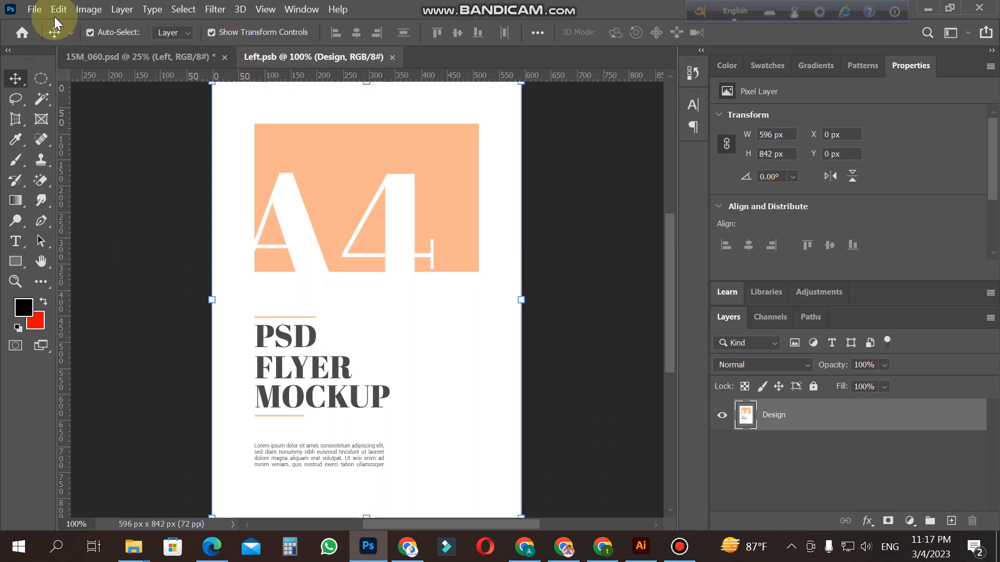
# Step: Paste the copied letterhead as pixels over the Left.psb design, fitted to the page, and commit the placement
pyautogui.press('z')
pyautogui.keyDown('alt'); pyautogui.click(398, 266); pyautogui.keyUp('alt')
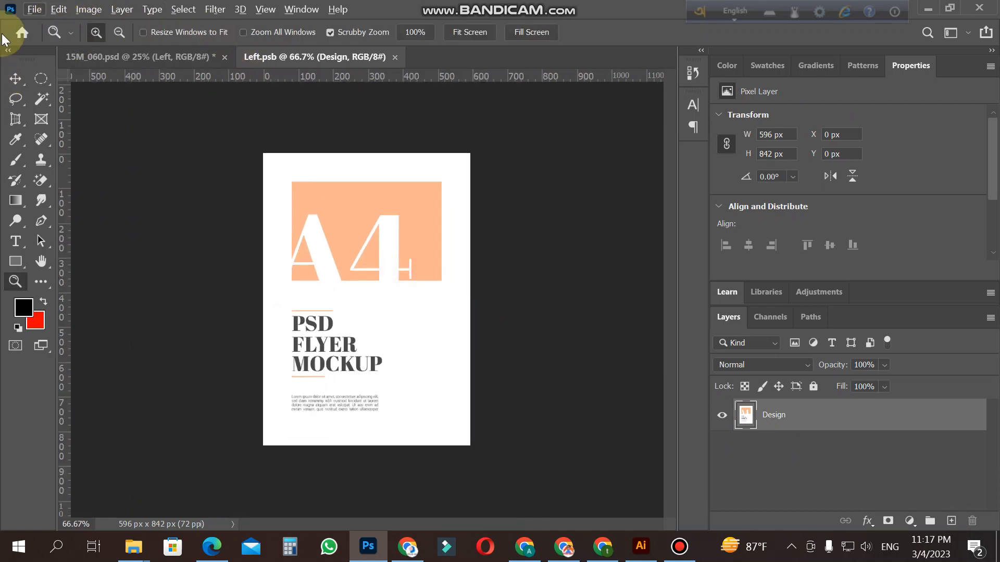
pyautogui.click(16, 72)
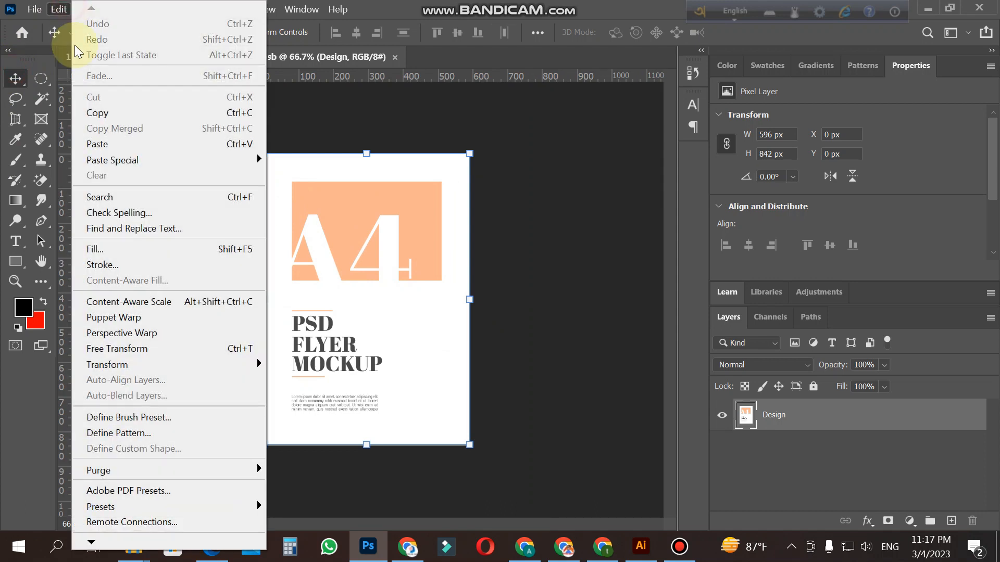
pyautogui.click(110, 144)
pyautogui.click(555, 143)
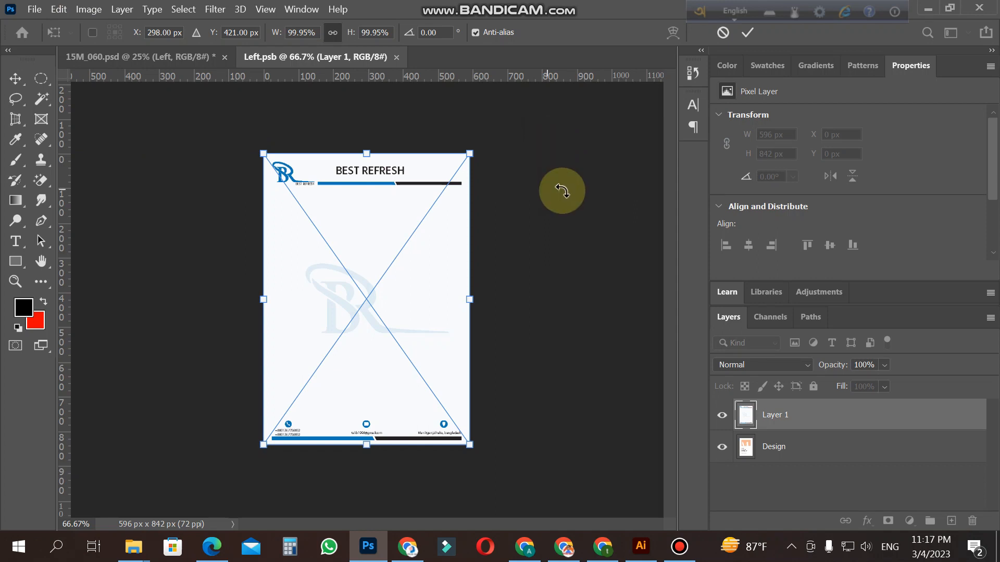
pyautogui.press('Return')
pyautogui.click(593, 214)
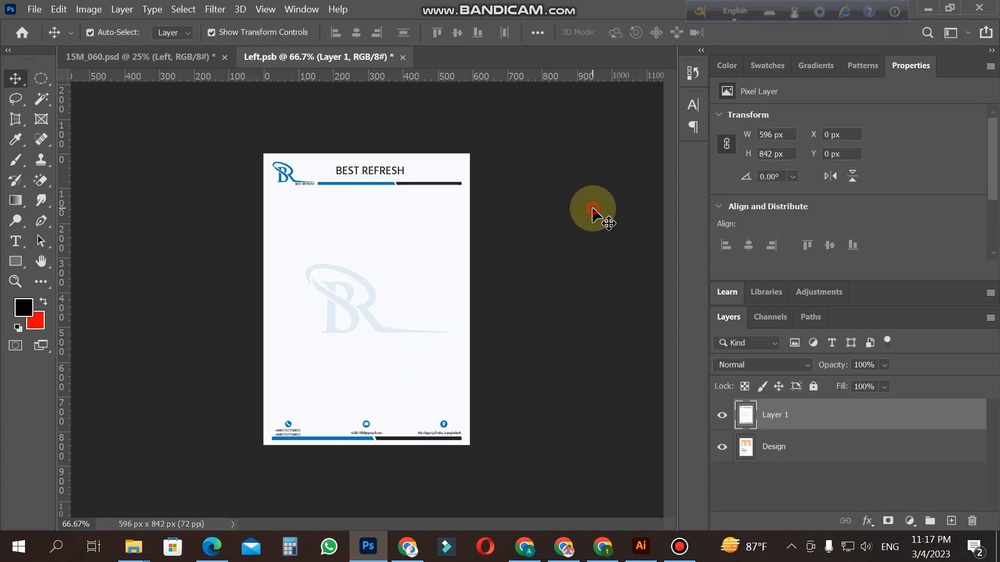
# Step: Save the edited Left.psb contents and return to the 15M_060.psd mockup
pyautogui.click(32, 8)
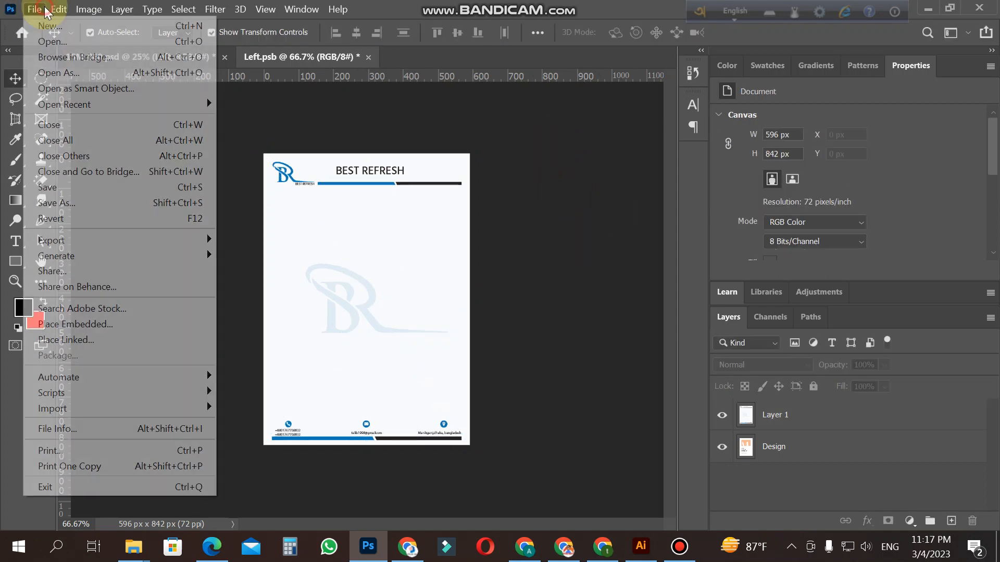
pyautogui.click(104, 187)
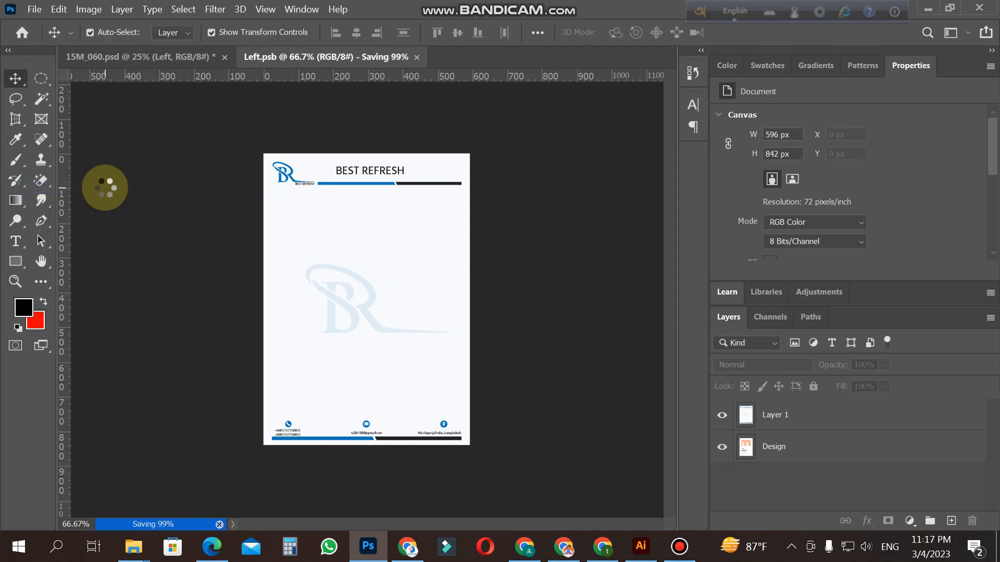
pyautogui.click(162, 61)
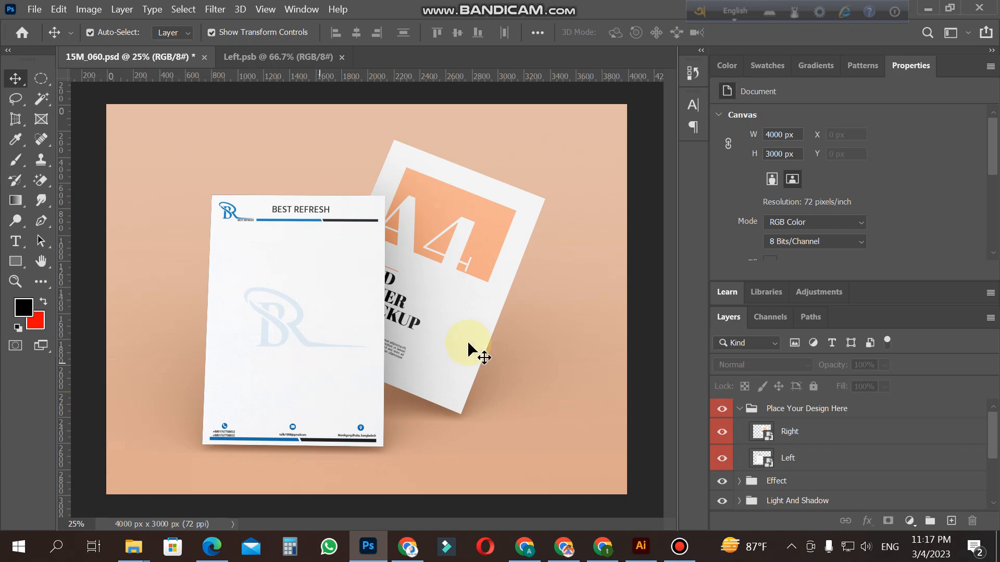
# Step: Open the contents of the Right smart object and paste the copied letterhead as pixels over its design
pyautogui.doubleClick(764, 432)
pyautogui.click(59, 9)
pyautogui.click(116, 143)
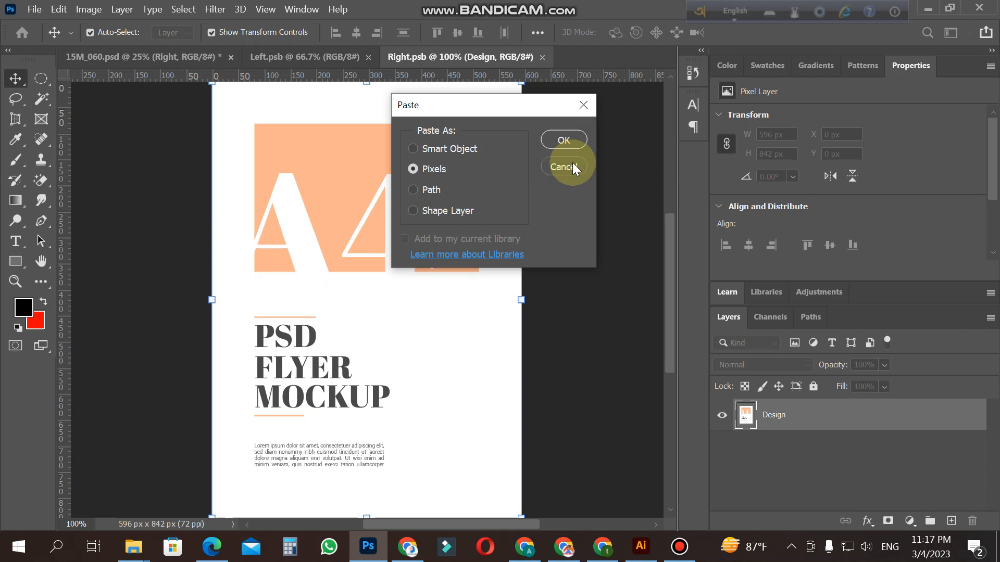
pyautogui.click(567, 139)
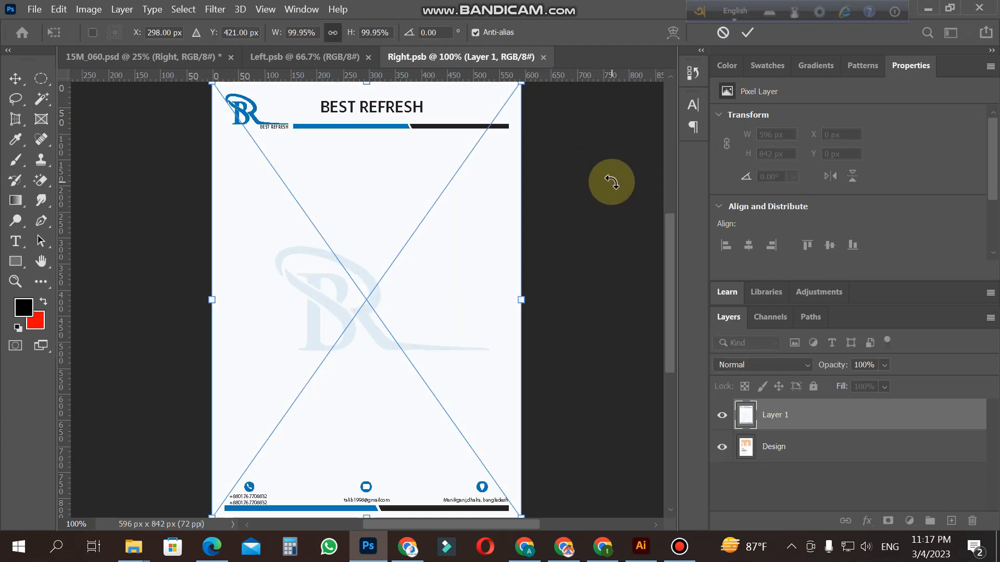
# Step: Save Right.psb with the pasted letterhead placed, and return to the 15M_060.psd mockup
pyautogui.hotkey('ctrl', 's')
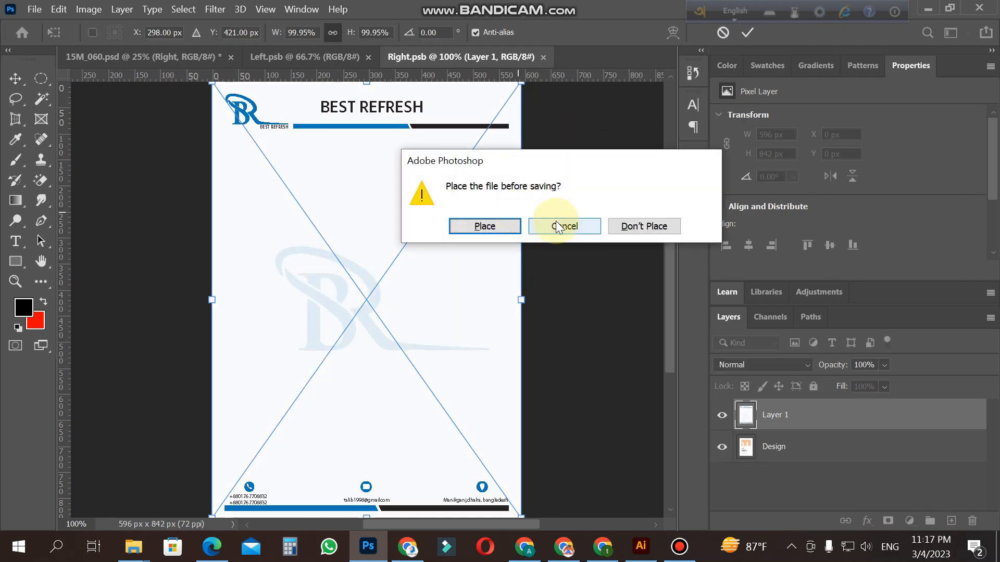
pyautogui.click(495, 229)
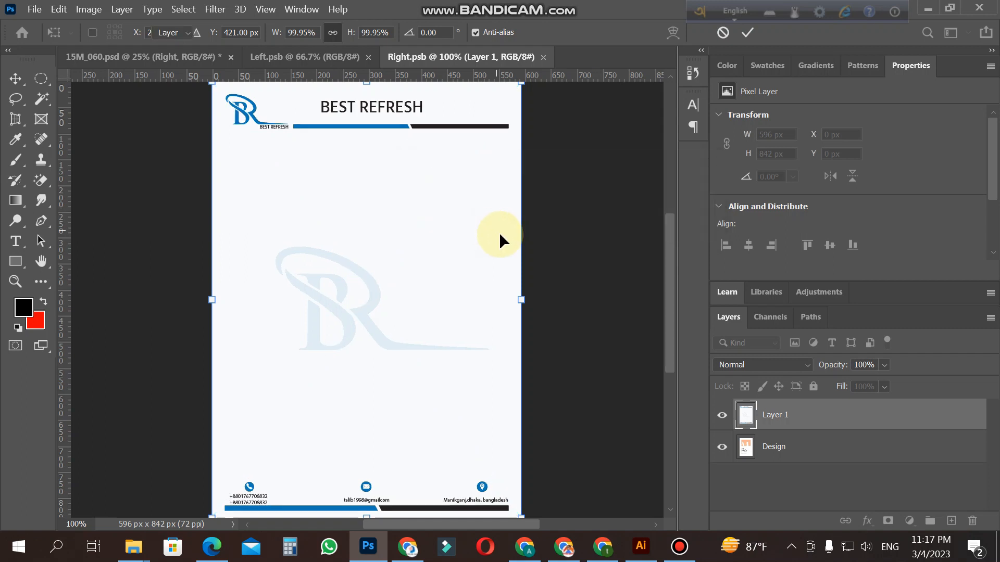
pyautogui.click(157, 61)
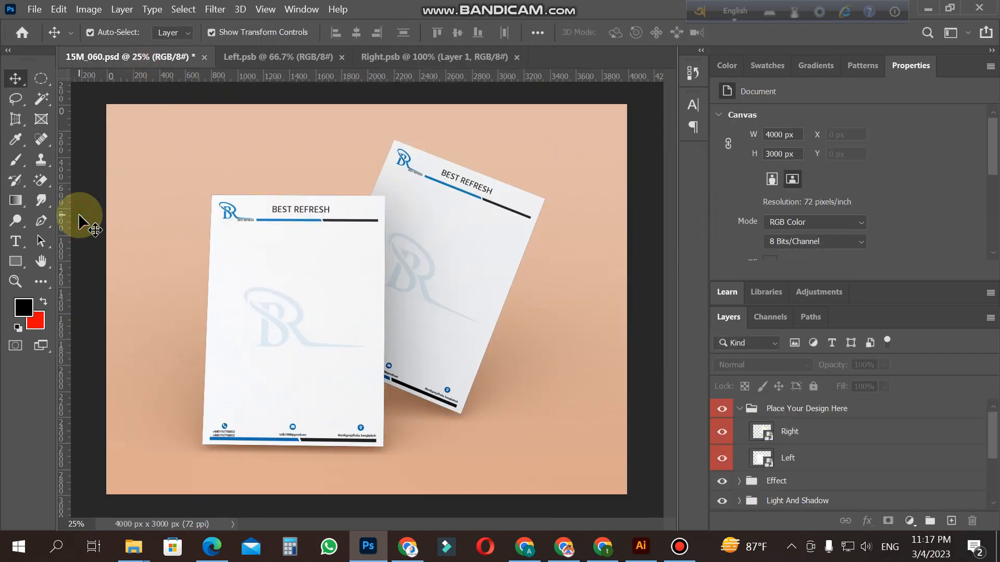
pyautogui.click(134, 235)
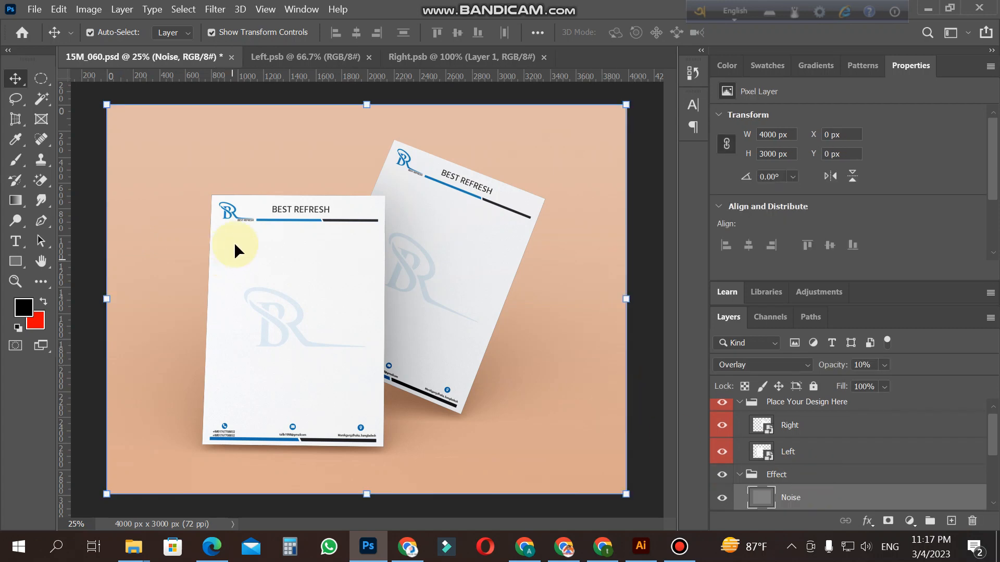
pyautogui.doubleClick(767, 501)
pyautogui.click(942, 152)
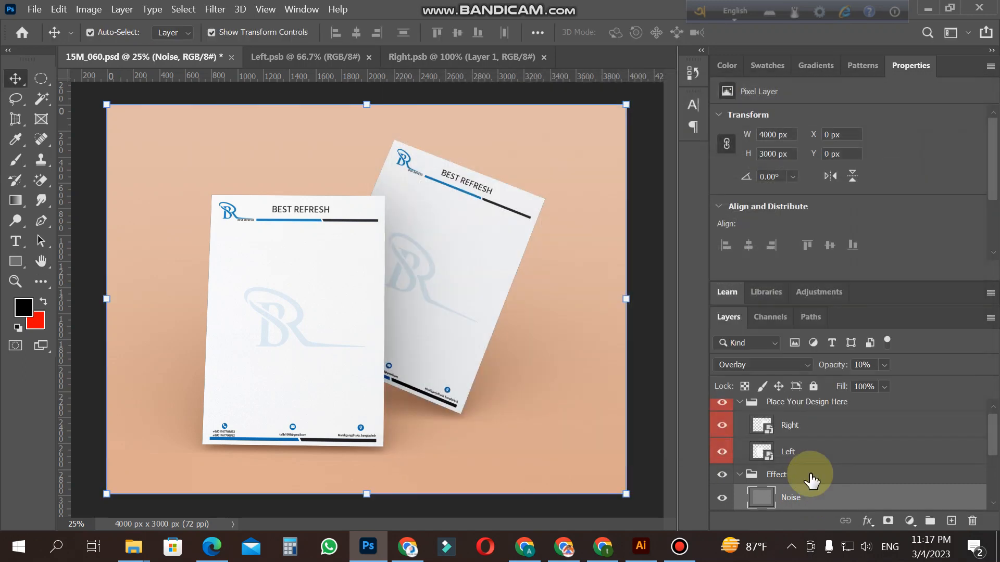
# Step: Expand the Background group and change its Color fill layer to a dark, nearly neutral grey
pyautogui.scroll(2, 812, 476)
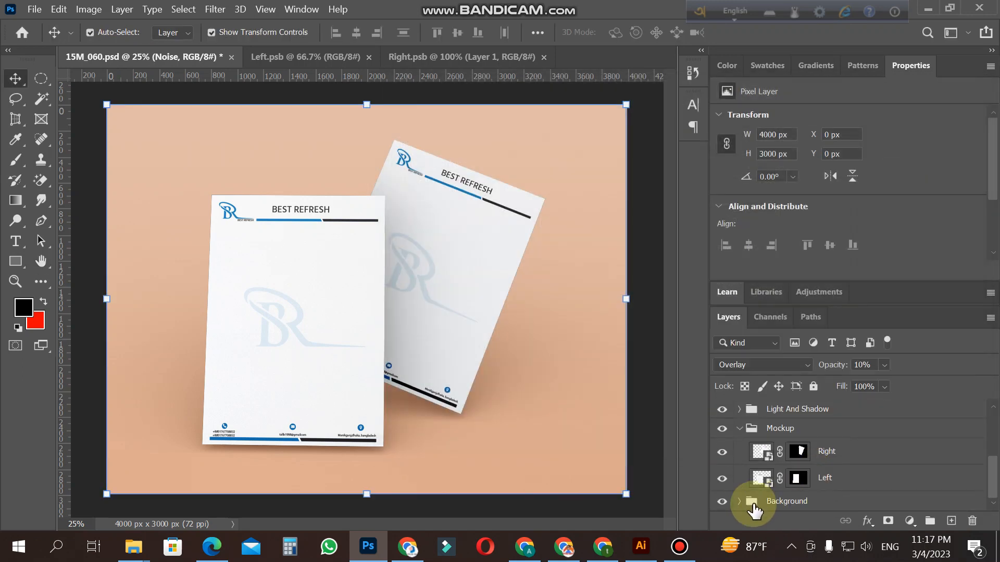
pyautogui.click(739, 500)
pyautogui.scroll(-2, 781, 495)
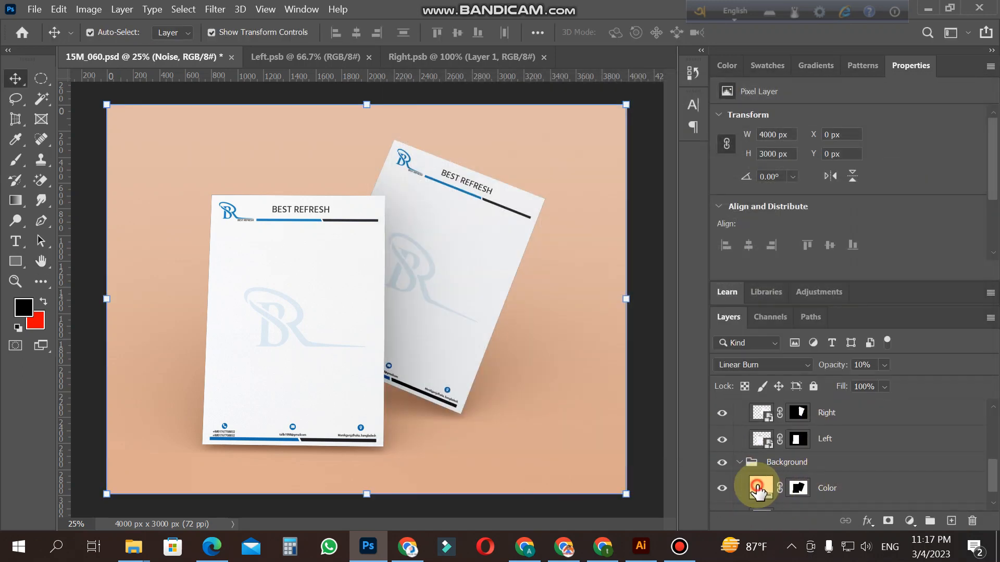
pyautogui.doubleClick(767, 490)
pyautogui.moveTo(603, 208)
pyautogui.mouseDown()
pyautogui.moveTo(530, 243)
pyautogui.moveTo(520, 276)
pyautogui.moveTo(522, 261)
pyautogui.mouseUp()
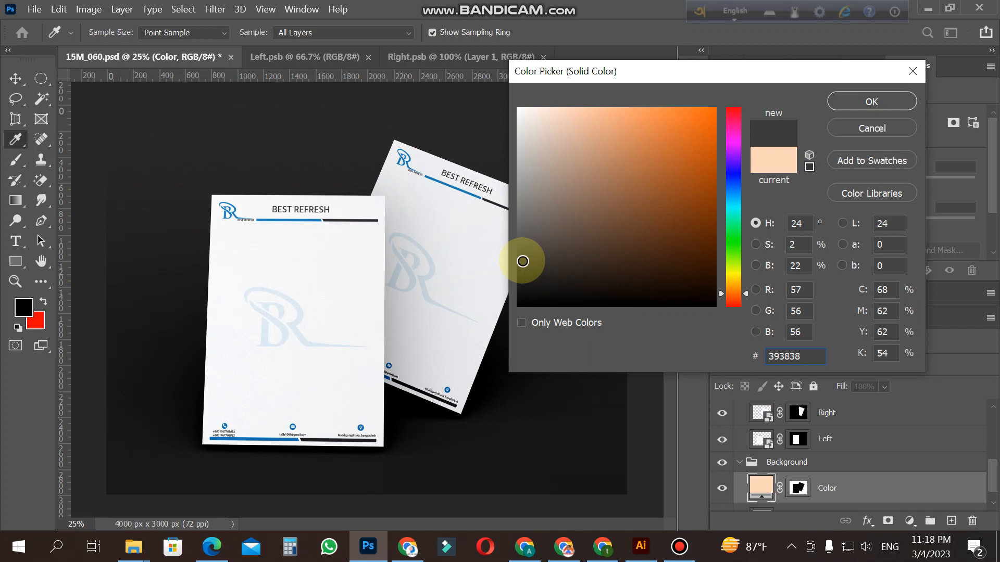
pyautogui.moveTo(522, 259)
pyautogui.mouseDown()
pyautogui.moveTo(522, 248)
pyautogui.moveTo(523, 265)
pyautogui.mouseUp()
pyautogui.click(882, 106)
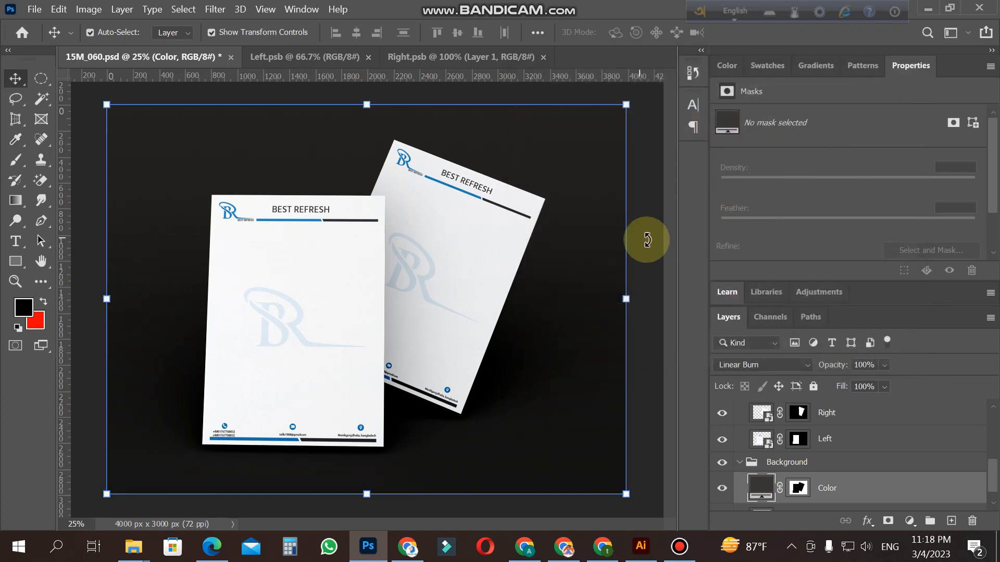
pyautogui.hotkey('ctrl', 't')
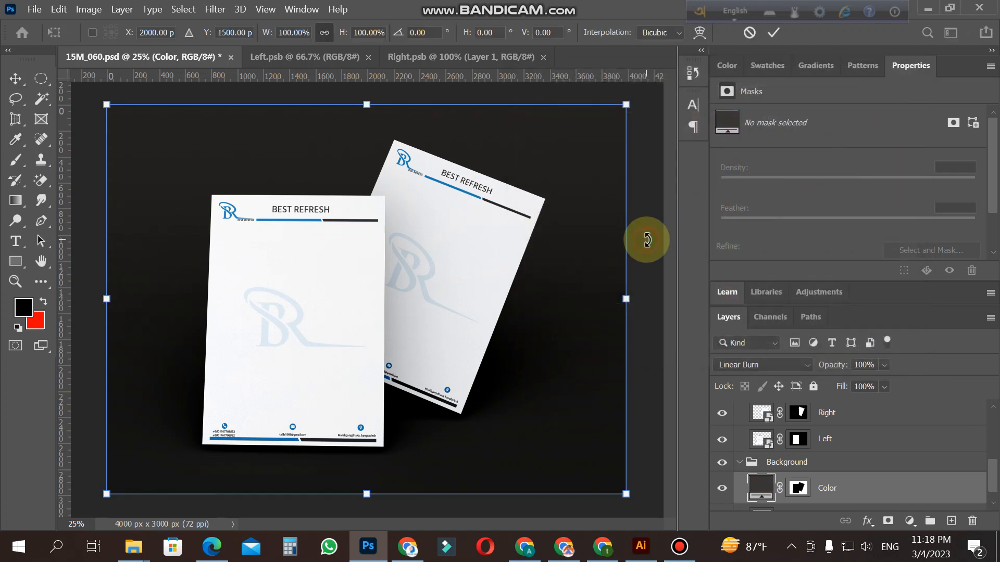